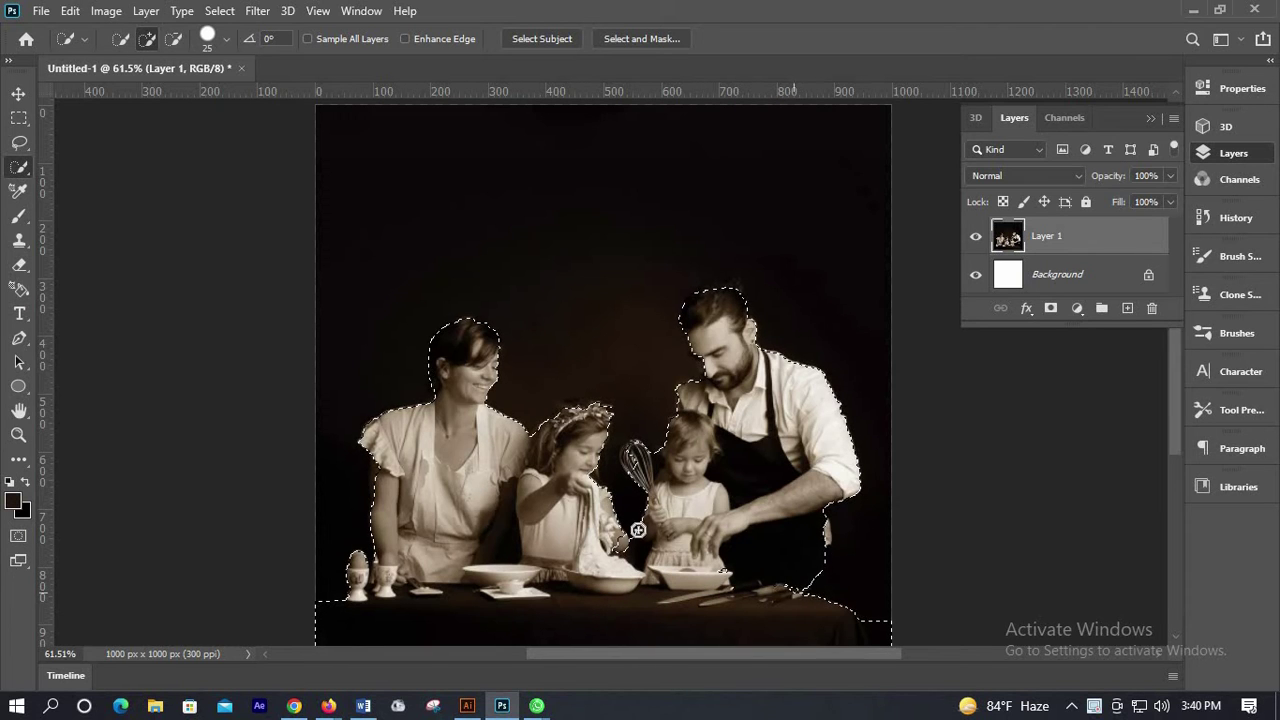
# - Refine the selection edge beside the man's apron and the tablecloth, subtracting the dark background from it
pyautogui.moveTo(850, 560); pyautogui.dragTo(865, 505)
pyautogui.press('alt')
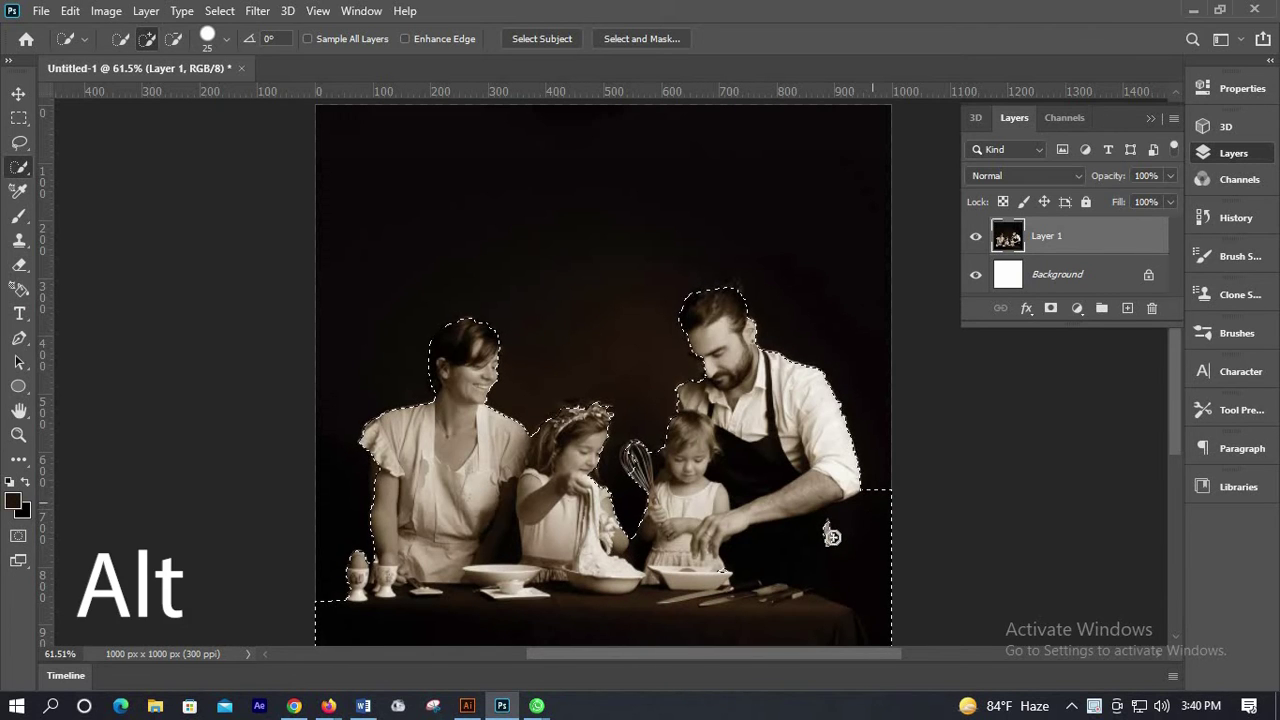
pyautogui.scroll(3, 860, 506)
pyautogui.scroll(-3, 880, 392)
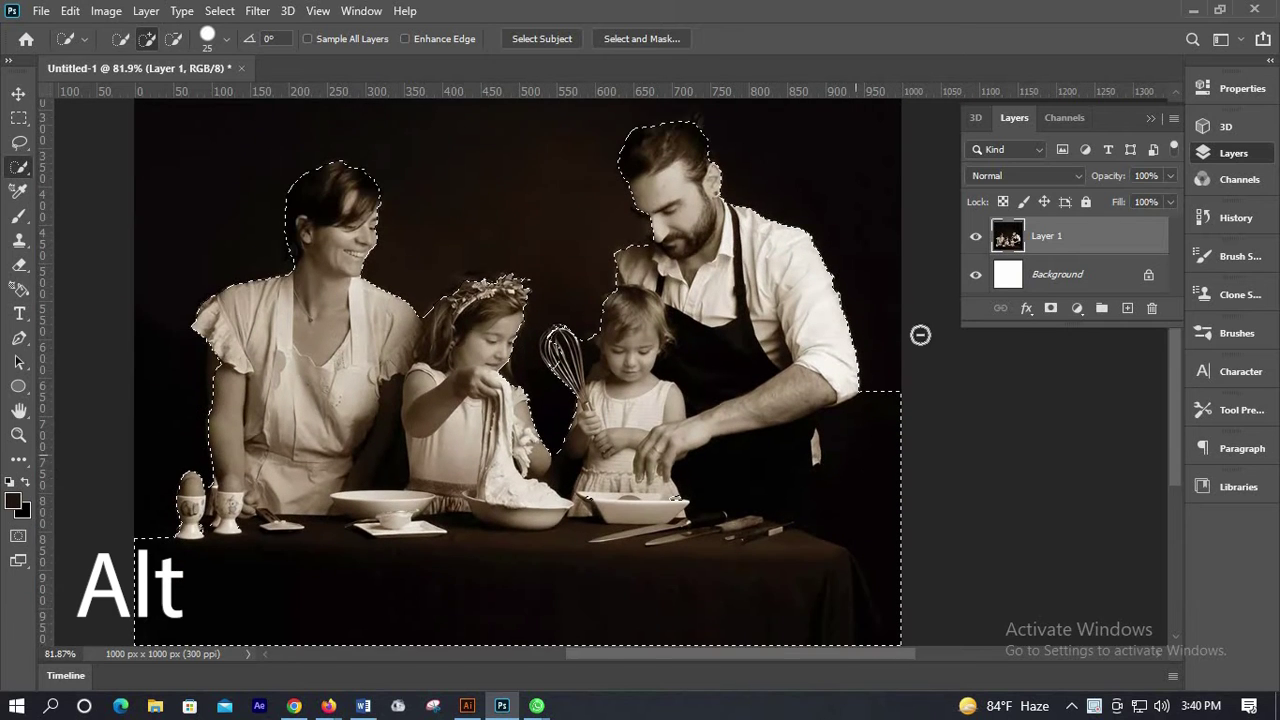
pyautogui.moveTo(902, 446)
pyautogui.mouseDown()
pyautogui.moveTo(902, 606)
pyautogui.moveTo(844, 580)
pyautogui.moveTo(729, 470)
pyautogui.moveTo(731, 403)
pyautogui.moveTo(741, 474)
pyautogui.moveTo(765, 476)
pyautogui.moveTo(792, 448)
pyautogui.moveTo(803, 491)
pyautogui.moveTo(823, 409)
pyautogui.mouseUp()
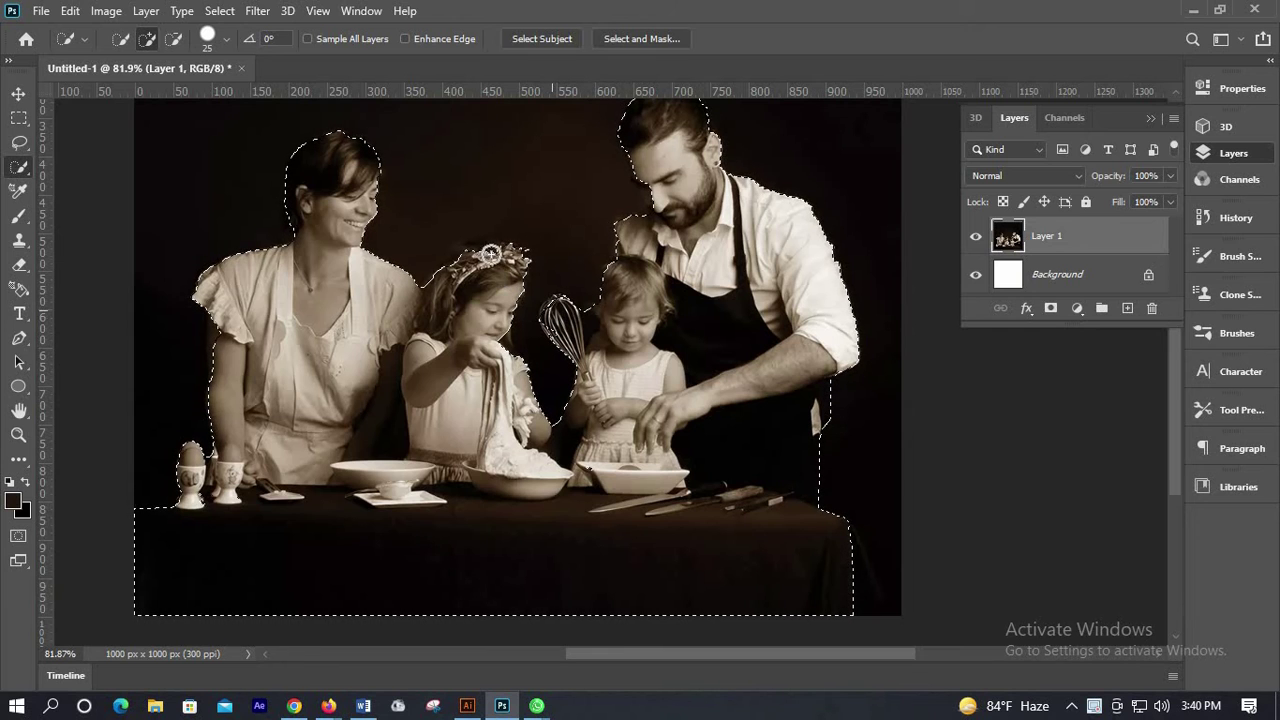
# - Extend the selection over the older girl's hair and the man's hair, and copy the selected family and table to a new layer
pyautogui.moveTo(500, 246); pyautogui.dragTo(454, 257)
pyautogui.scroll(3, 688, 170)
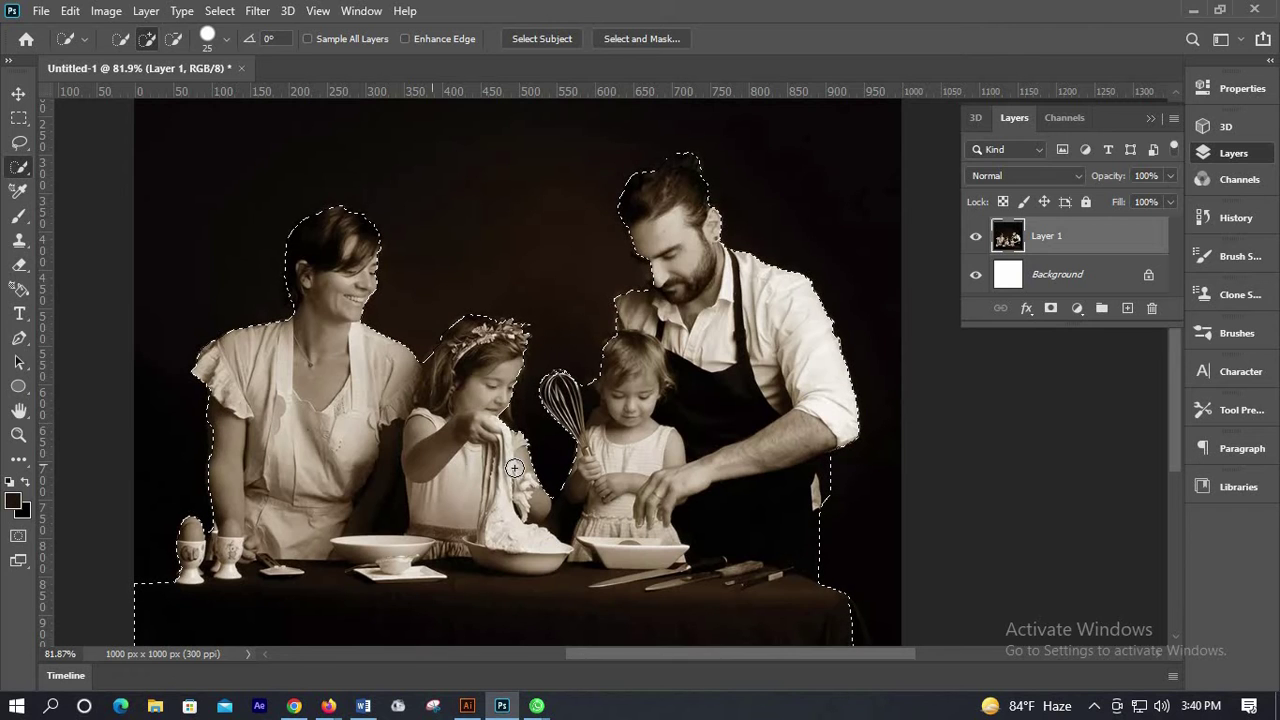
pyautogui.scroll(-2, 669, 479)
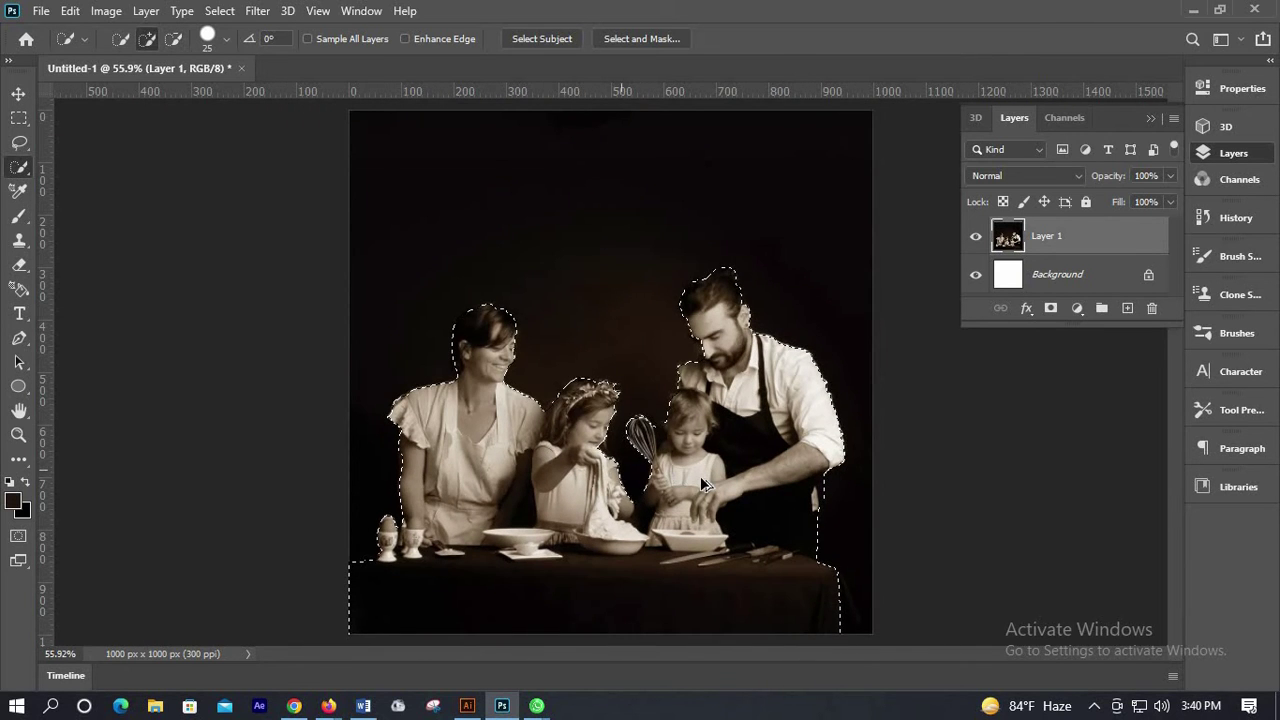
pyautogui.scroll(2, 690, 475)
pyautogui.scroll(-1, 691, 470)
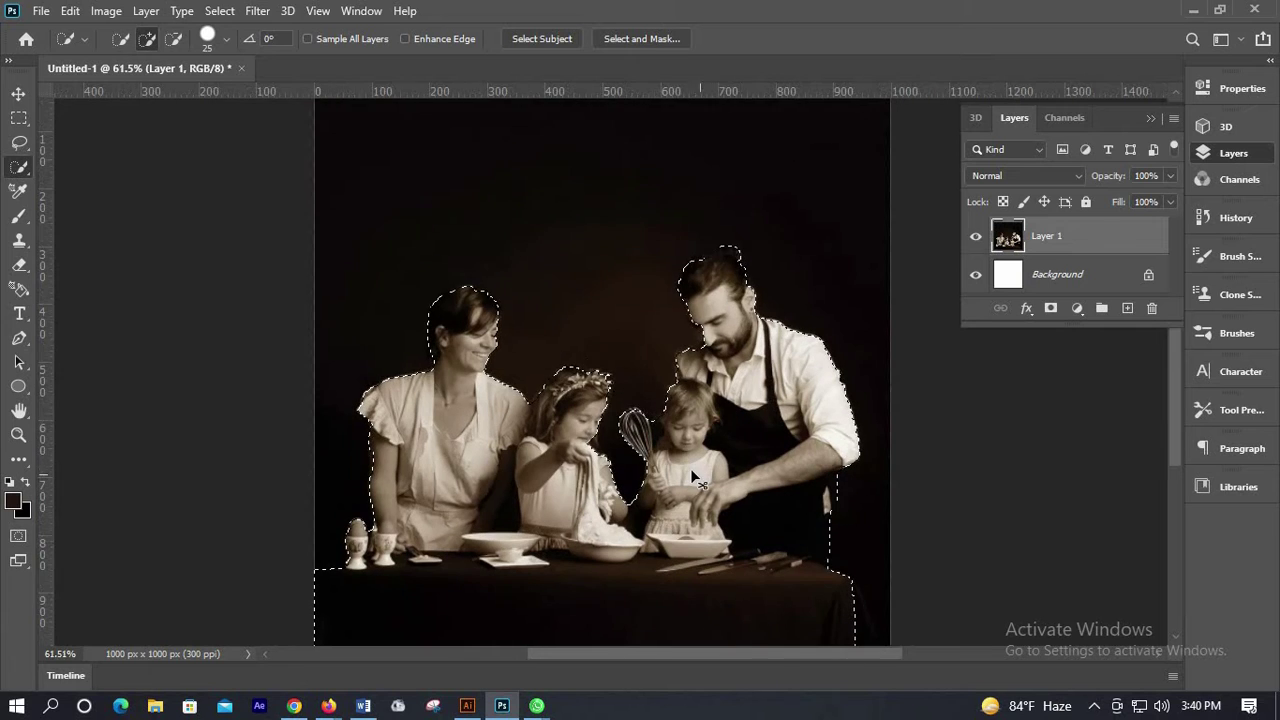
pyautogui.hotkey('ctrl', 'j')
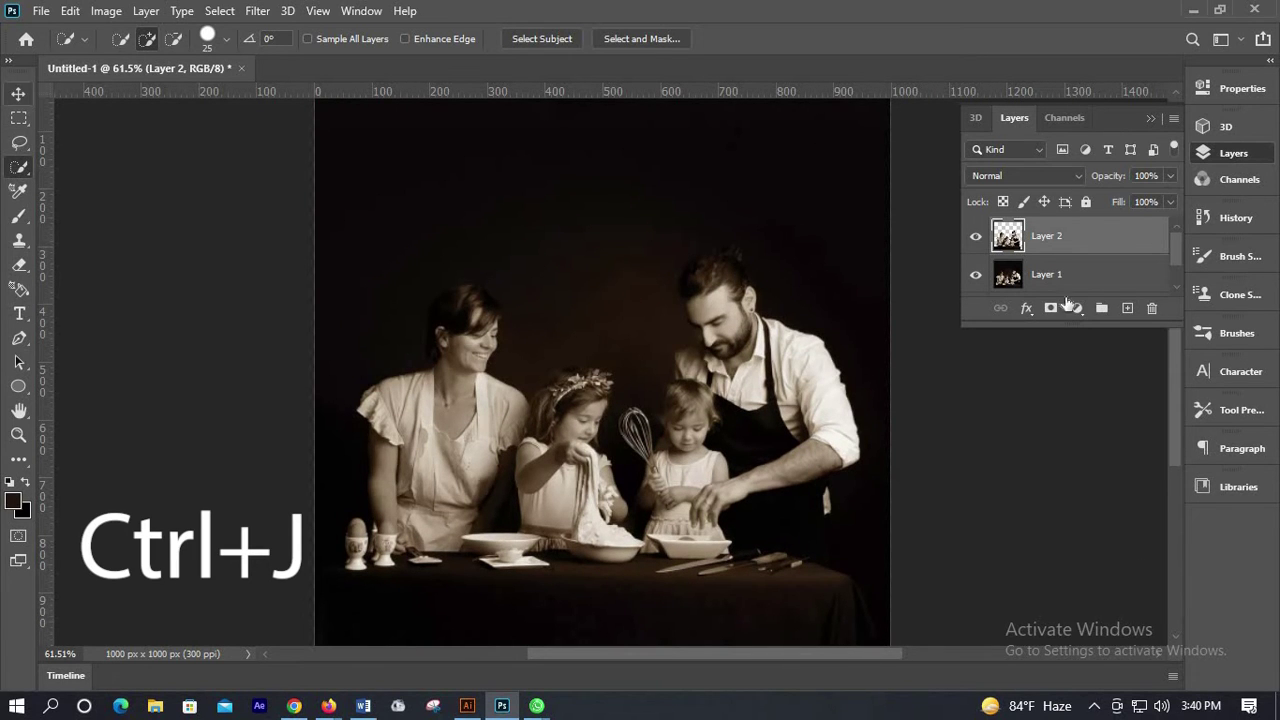
# - Add an empty layer between the original photo layer and the cut-out family layer
pyautogui.press('v')
pyautogui.click(1127, 309)
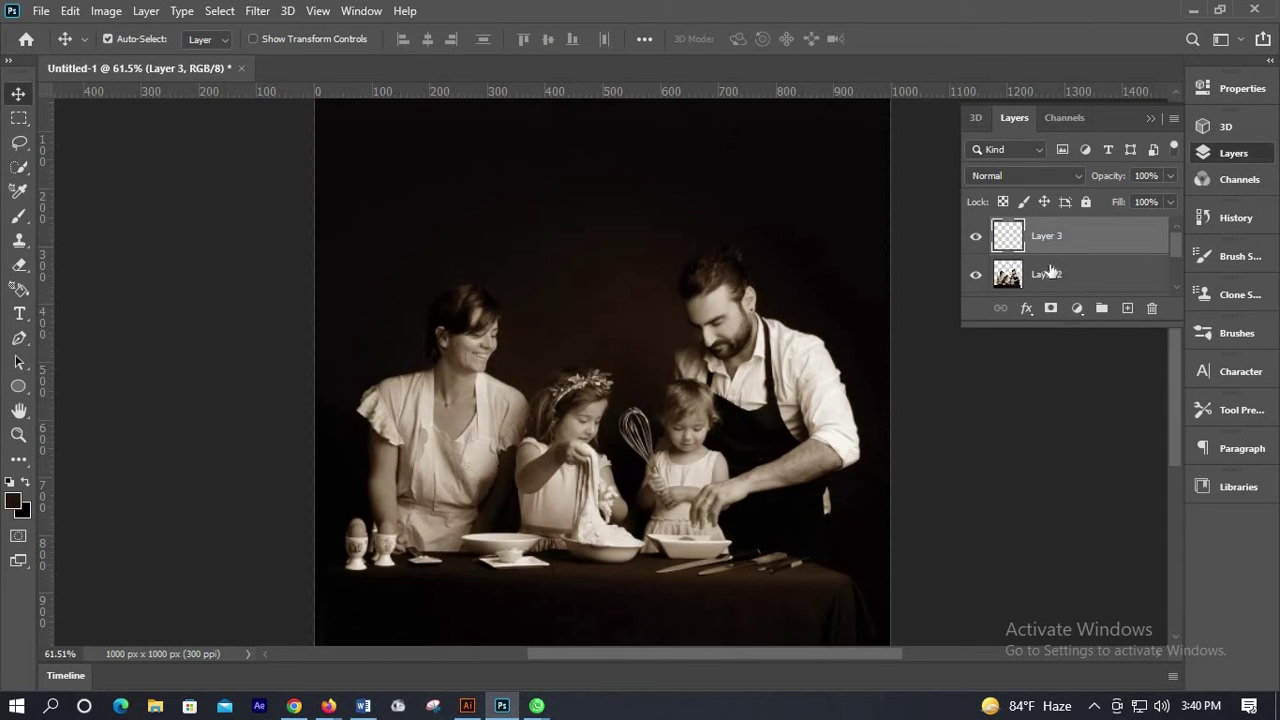
pyautogui.hotkey('ctrl', 'z')
pyautogui.click(1041, 281)
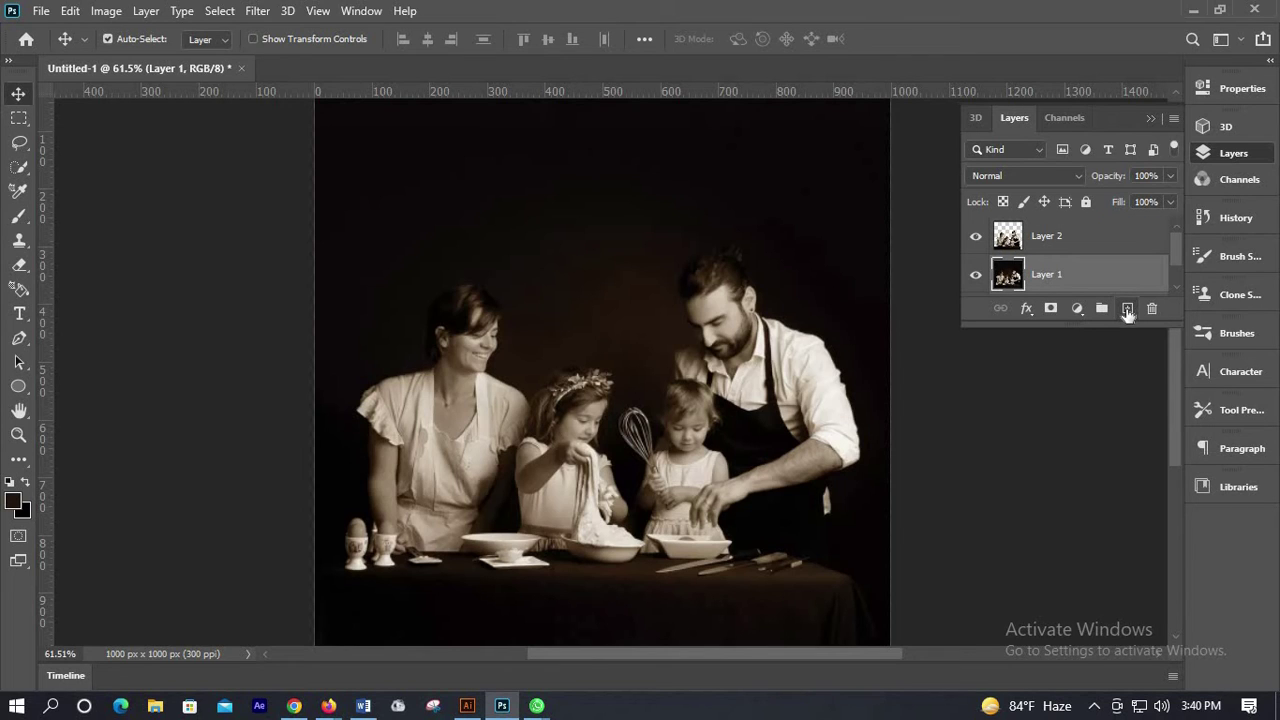
pyautogui.click(1127, 309)
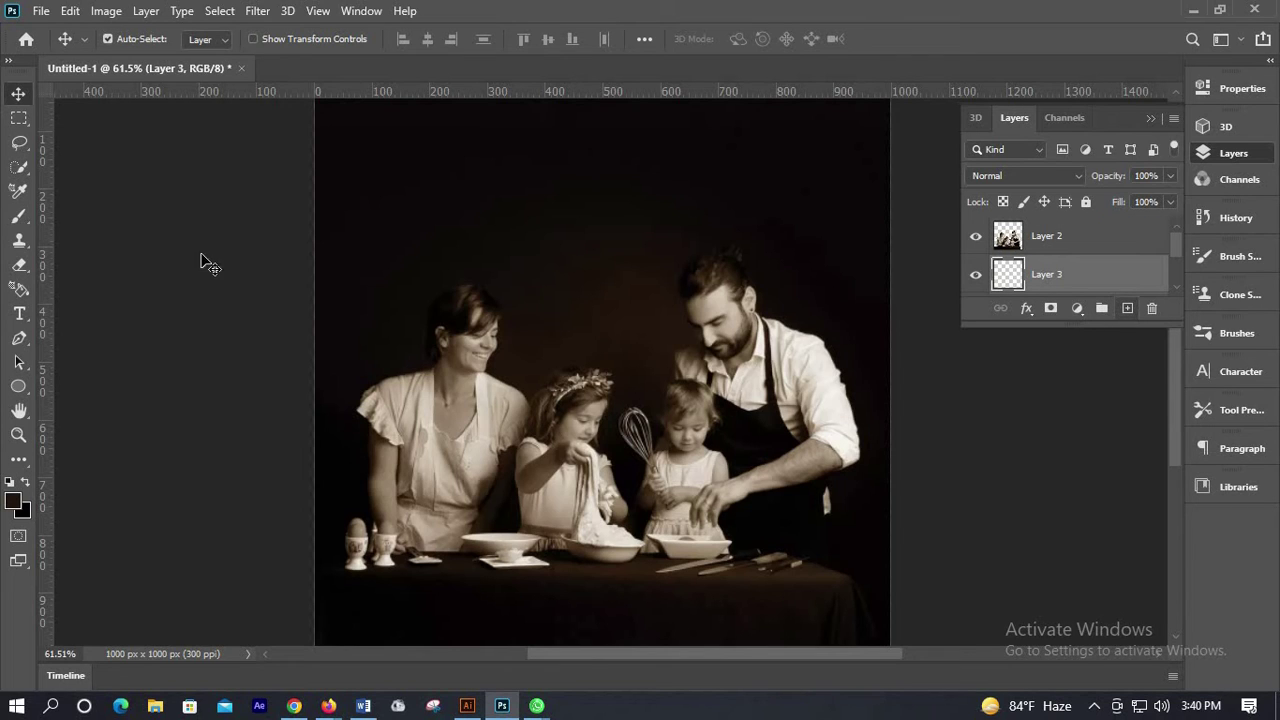
# - Draw a circle about 614 px in diameter behind the man and children, and remove its fill
pyautogui.click(19, 388)
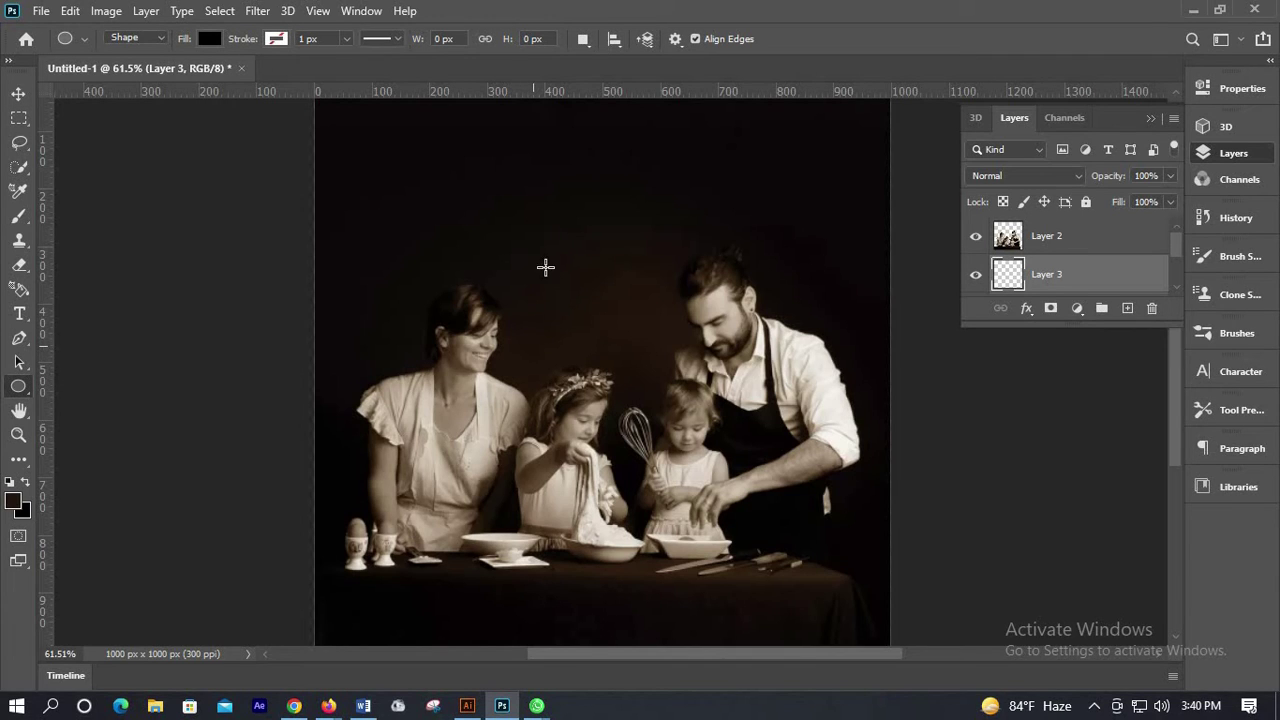
pyautogui.moveTo(544, 238); pyautogui.dragTo(918, 614)
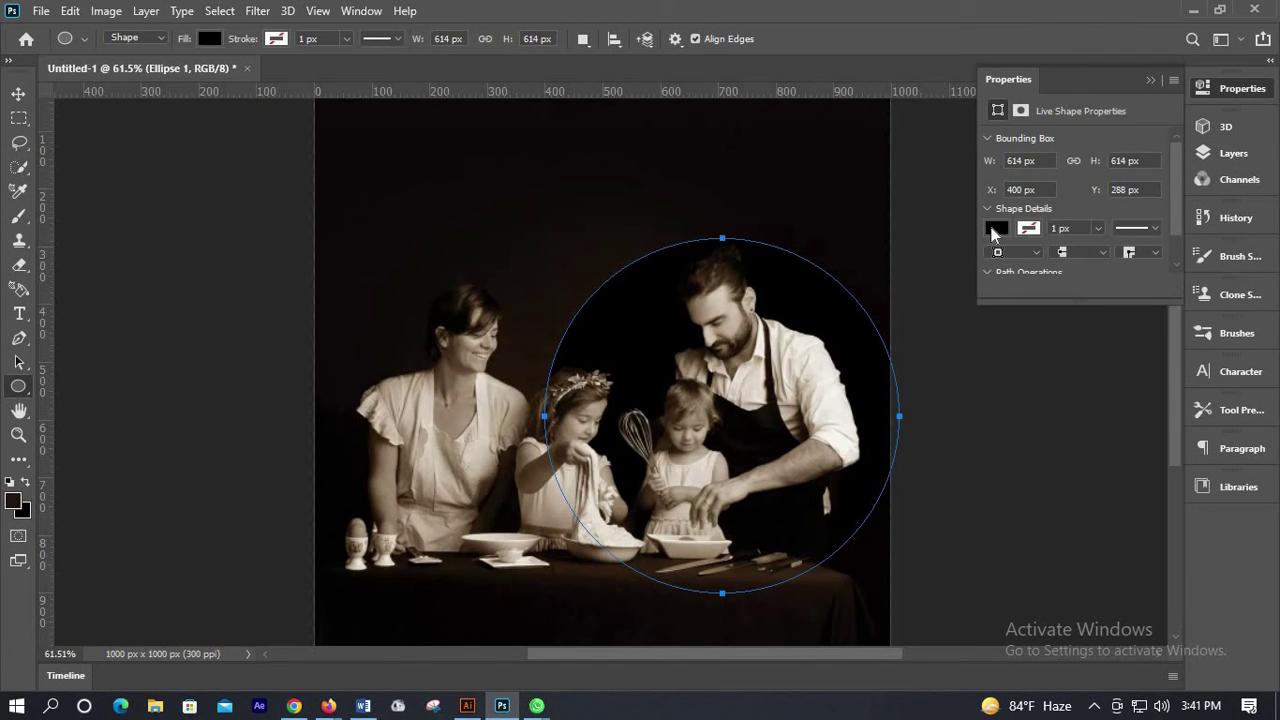
pyautogui.click(997, 228)
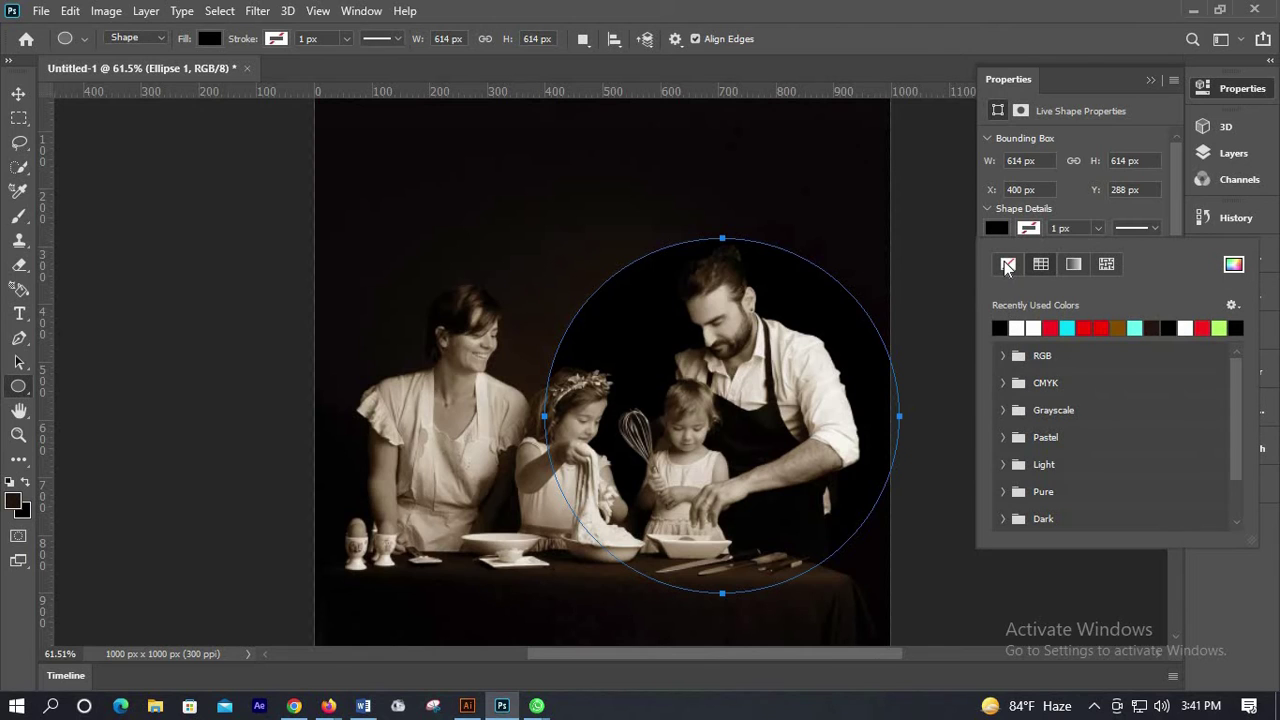
pyautogui.click(1029, 228)
# - Give the circle a 15 px white stroke and move it to about X 361 px, Y 235 px
pyautogui.click(1029, 228)
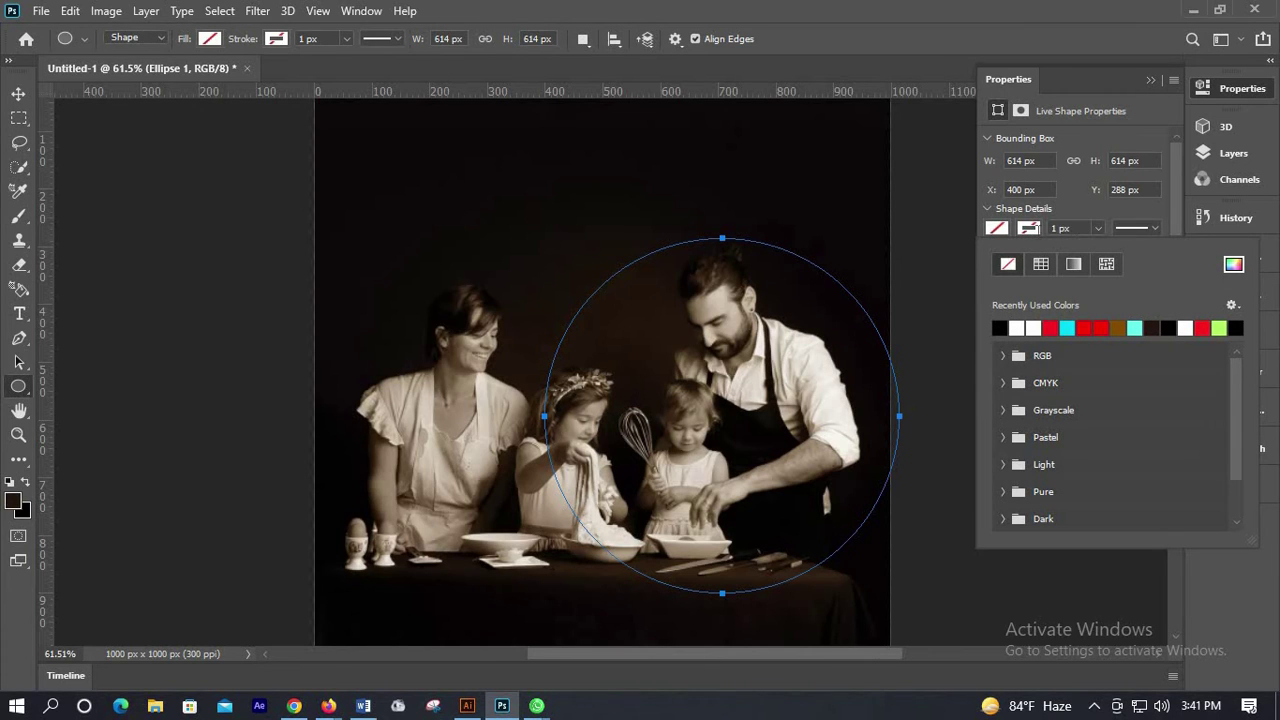
pyautogui.press('Tab')
pyautogui.write('15')
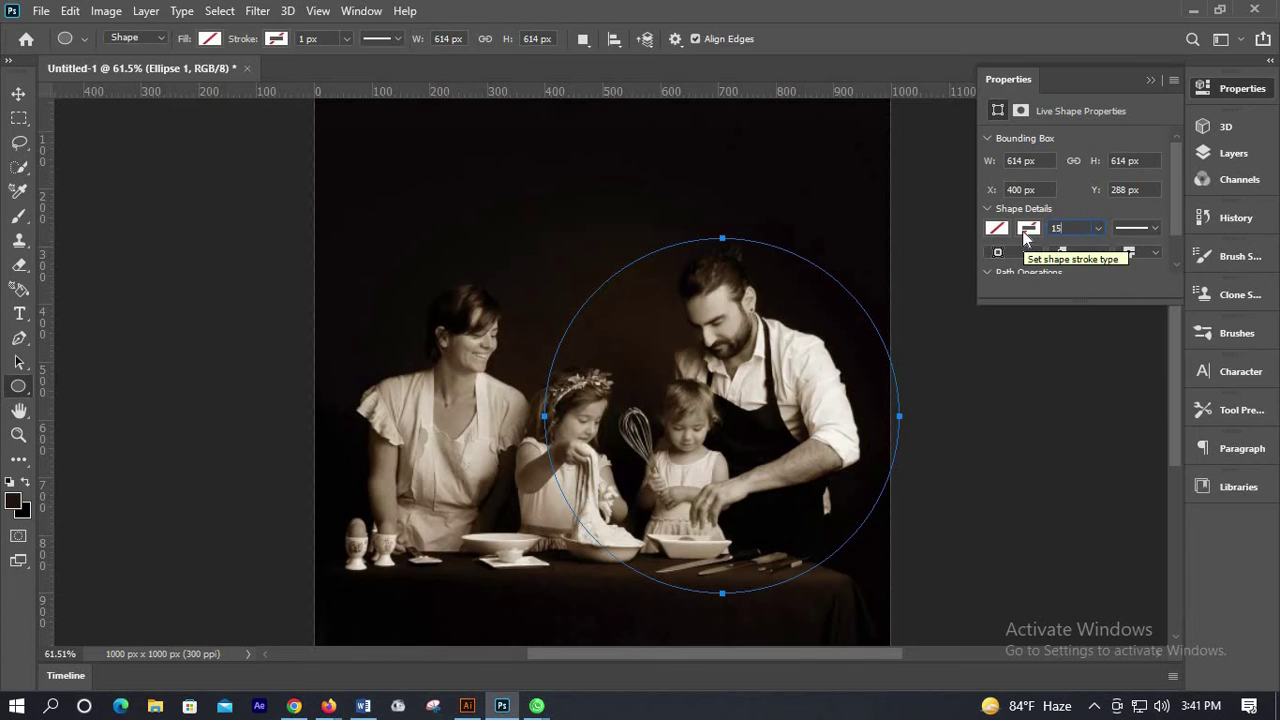
pyautogui.press('Return')
pyautogui.click(1010, 230)
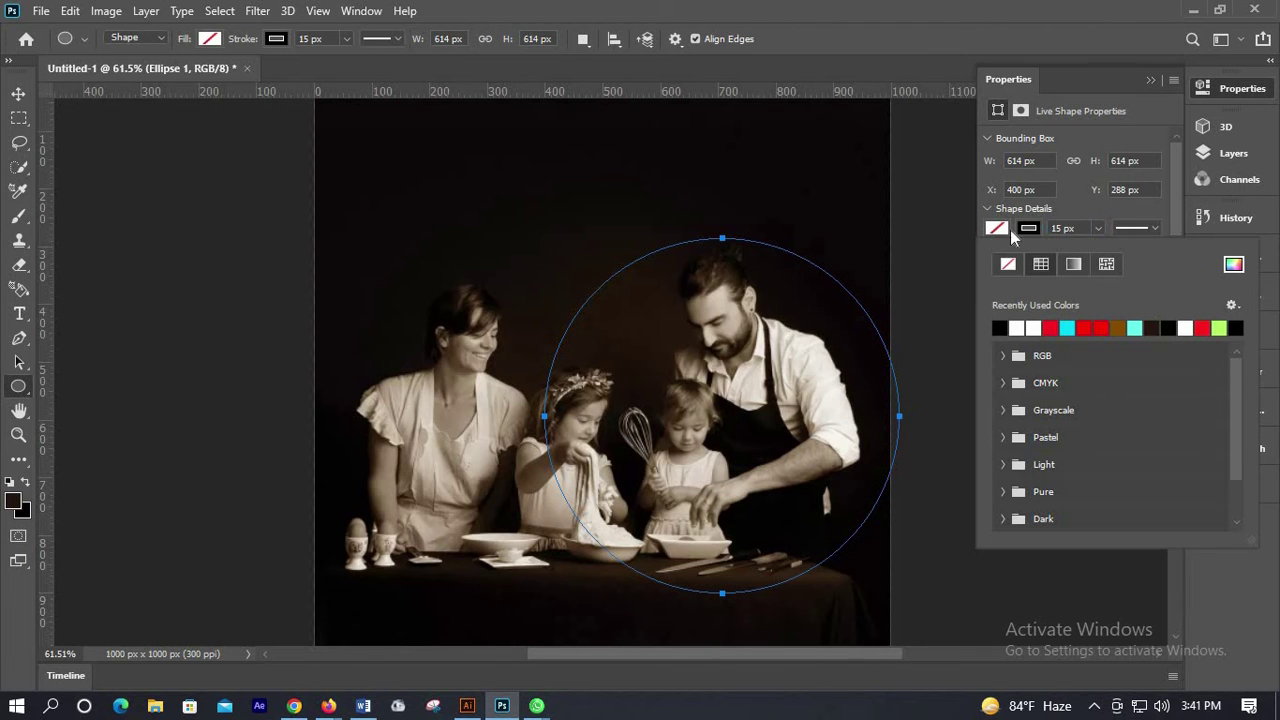
pyautogui.click(1017, 327)
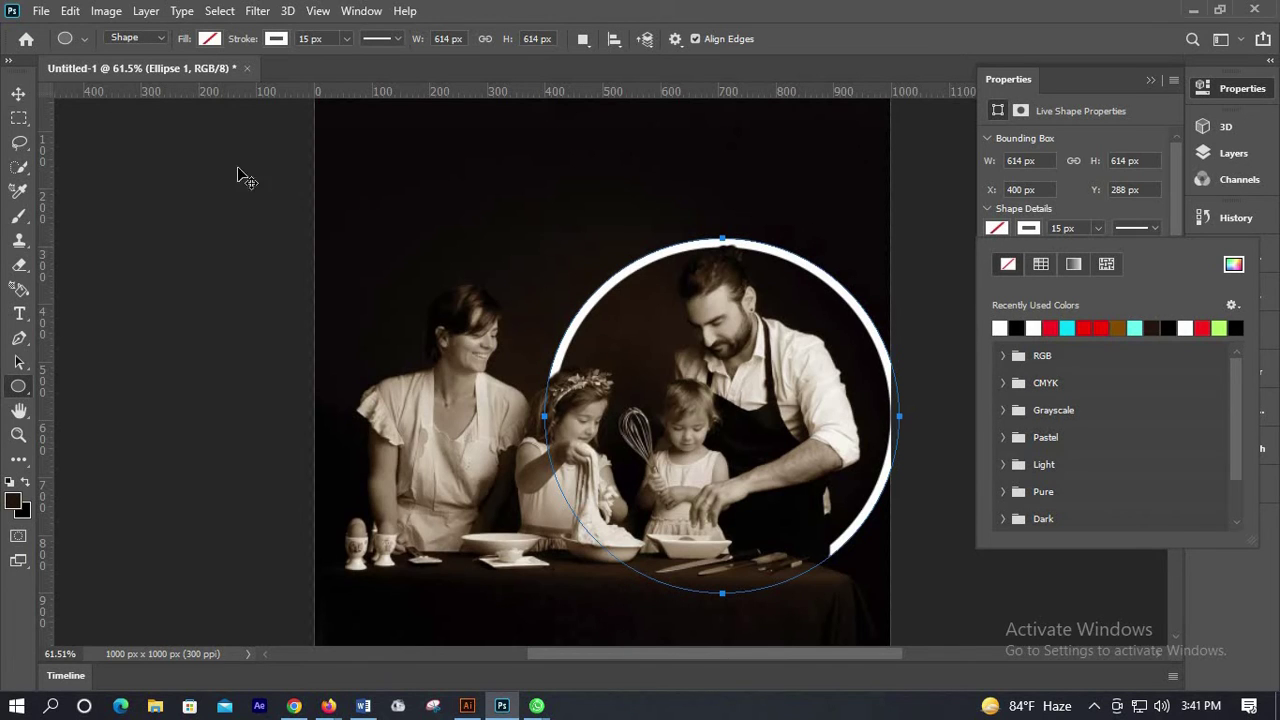
pyautogui.press('v')
pyautogui.moveTo(806, 241)
pyautogui.mouseDown()
pyautogui.moveTo(809, 206)
pyautogui.moveTo(802, 247)
pyautogui.mouseUp()
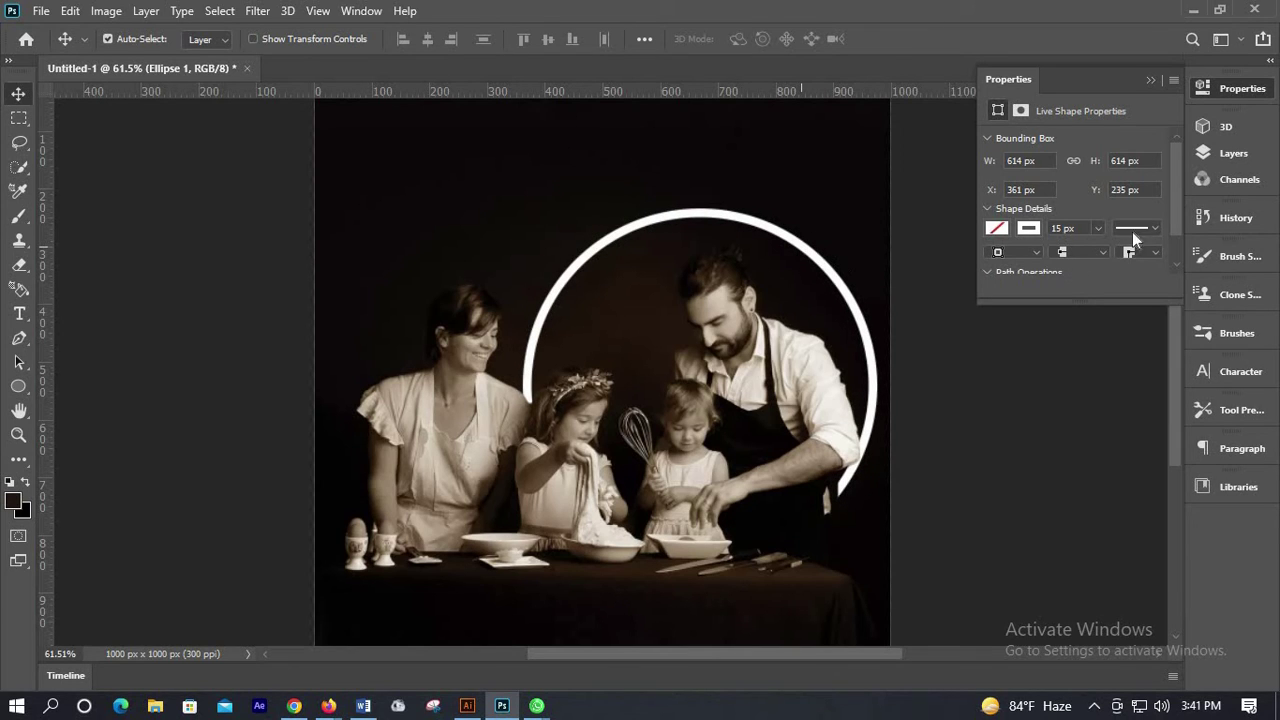
# - Duplicate the Ellipse 1 layer under its default copy name and move the copy about 421 px horizontally to frame the woman
pyautogui.click(1231, 153)
pyautogui.rightClick(1066, 273)
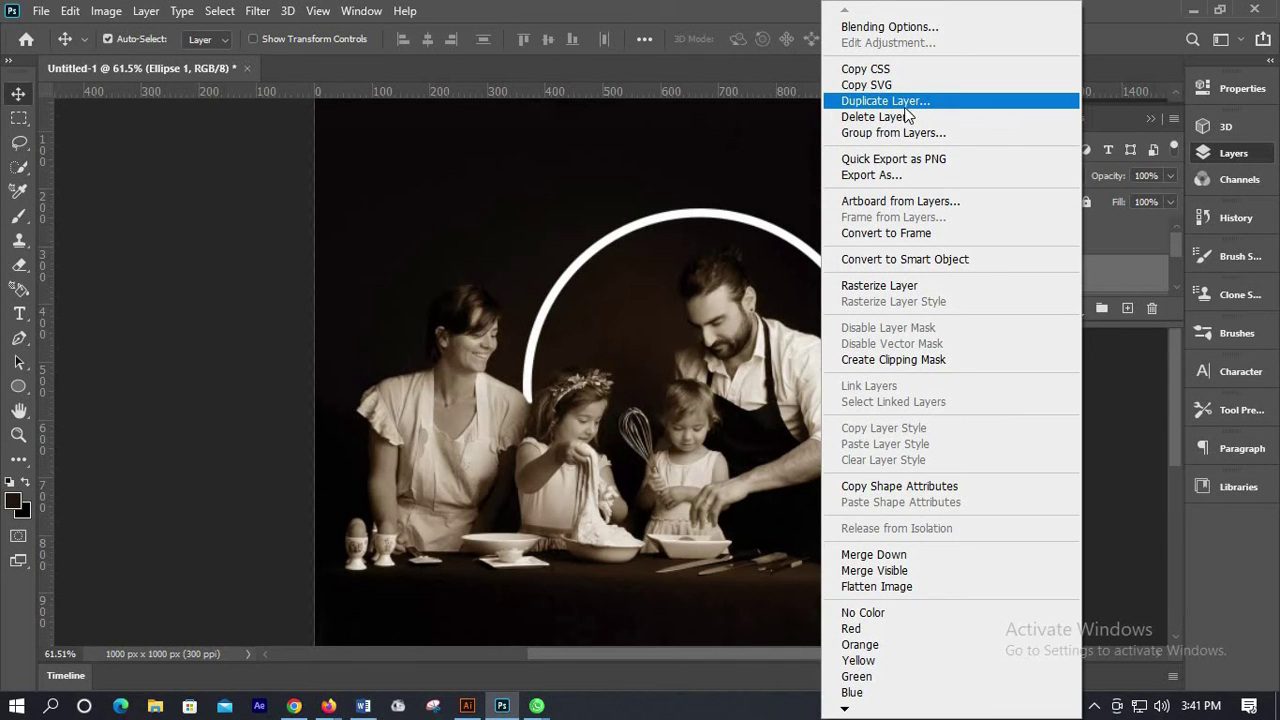
pyautogui.click(910, 101)
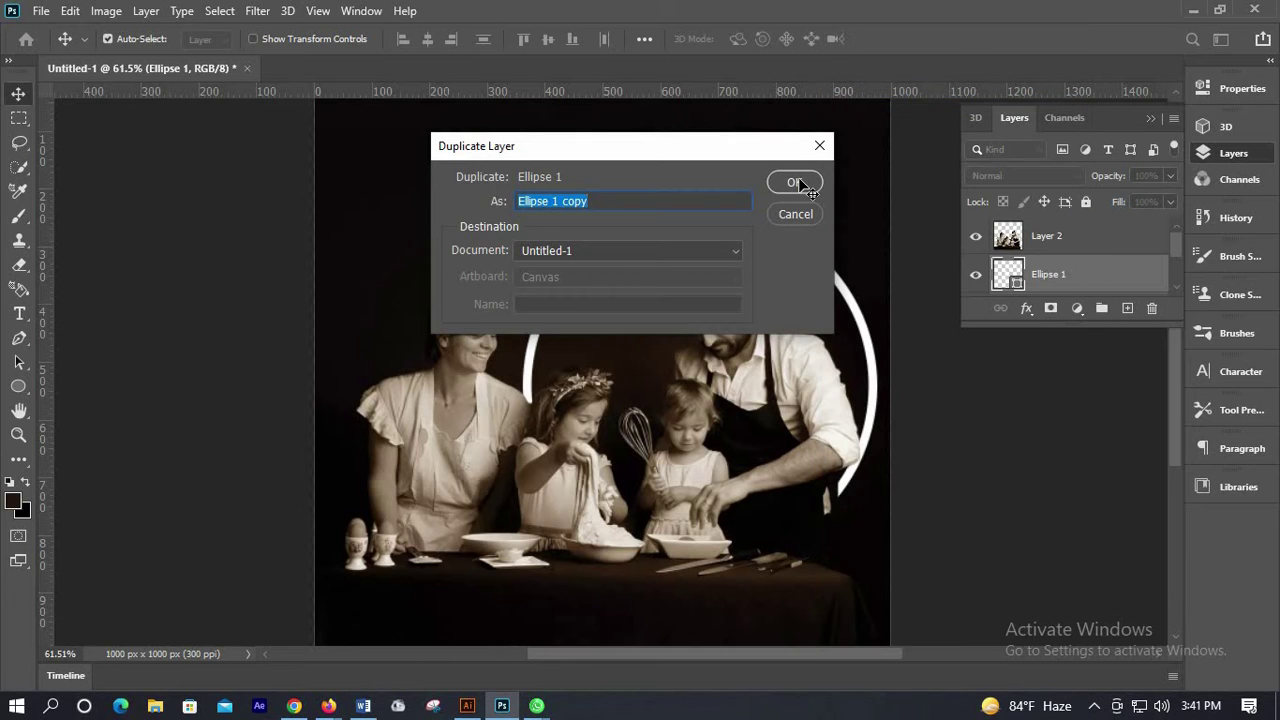
pyautogui.click(799, 182)
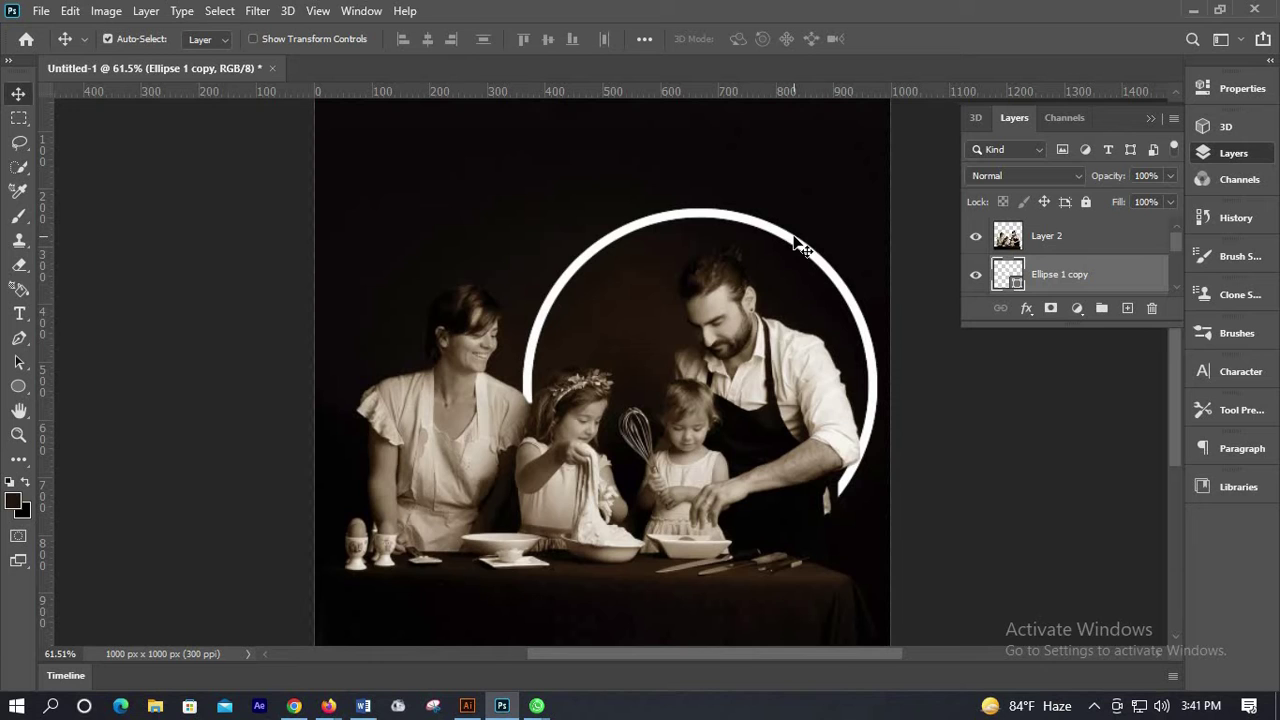
pyautogui.moveTo(721, 232); pyautogui.dragTo(516, 246)
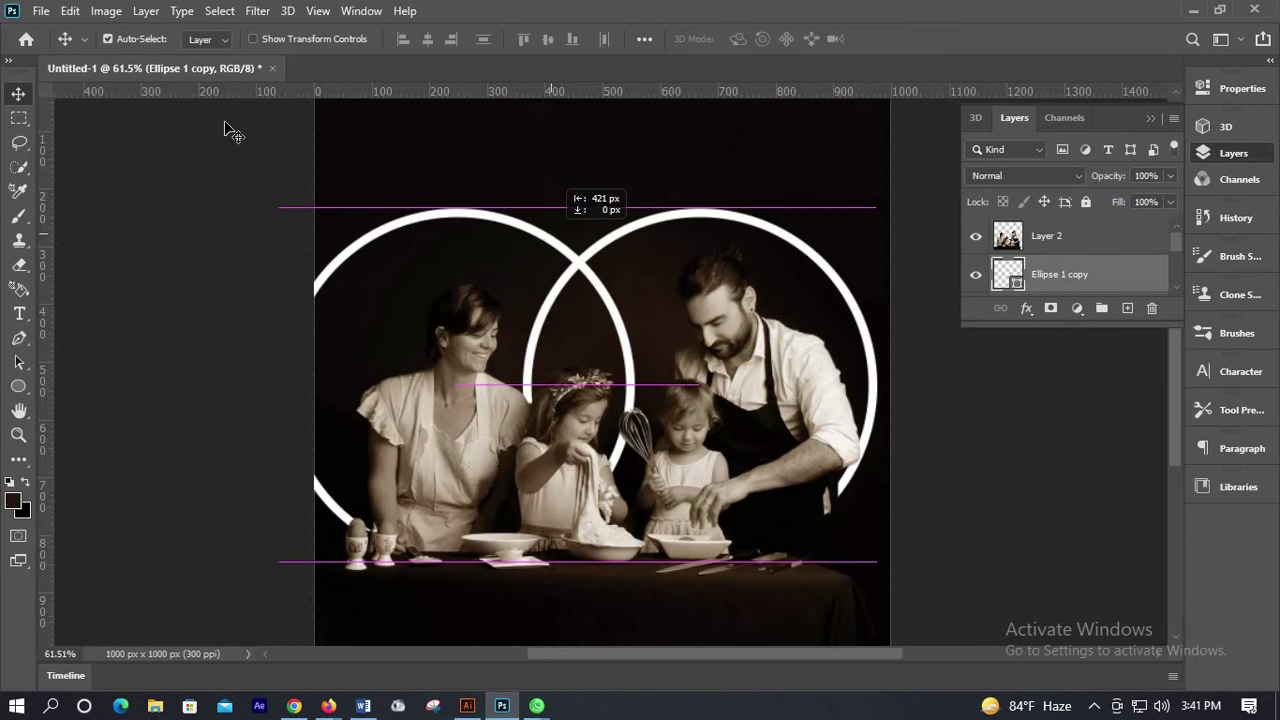
# - Scale the copied circle proportionally to about 81% and fit it around the woman and older girl with Free Transform
pyautogui.click(72, 12)
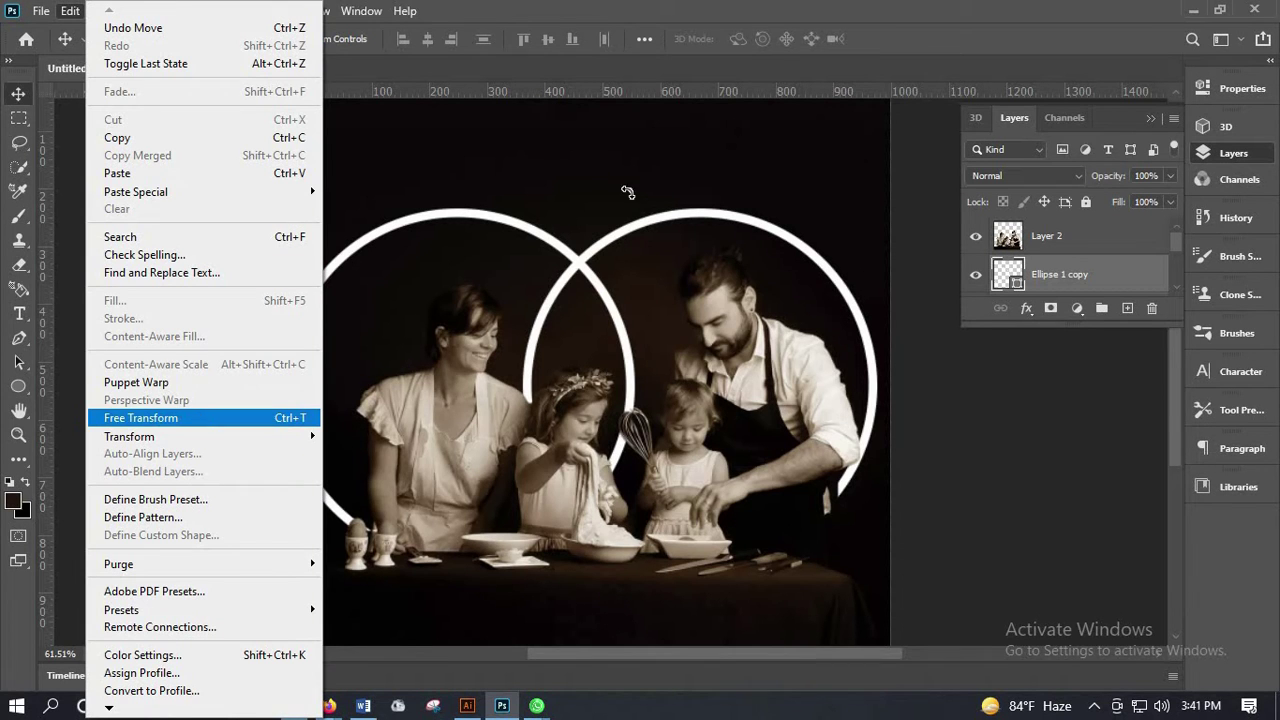
pyautogui.press('Return')
pyautogui.moveTo(632, 208); pyautogui.dragTo(543, 263)
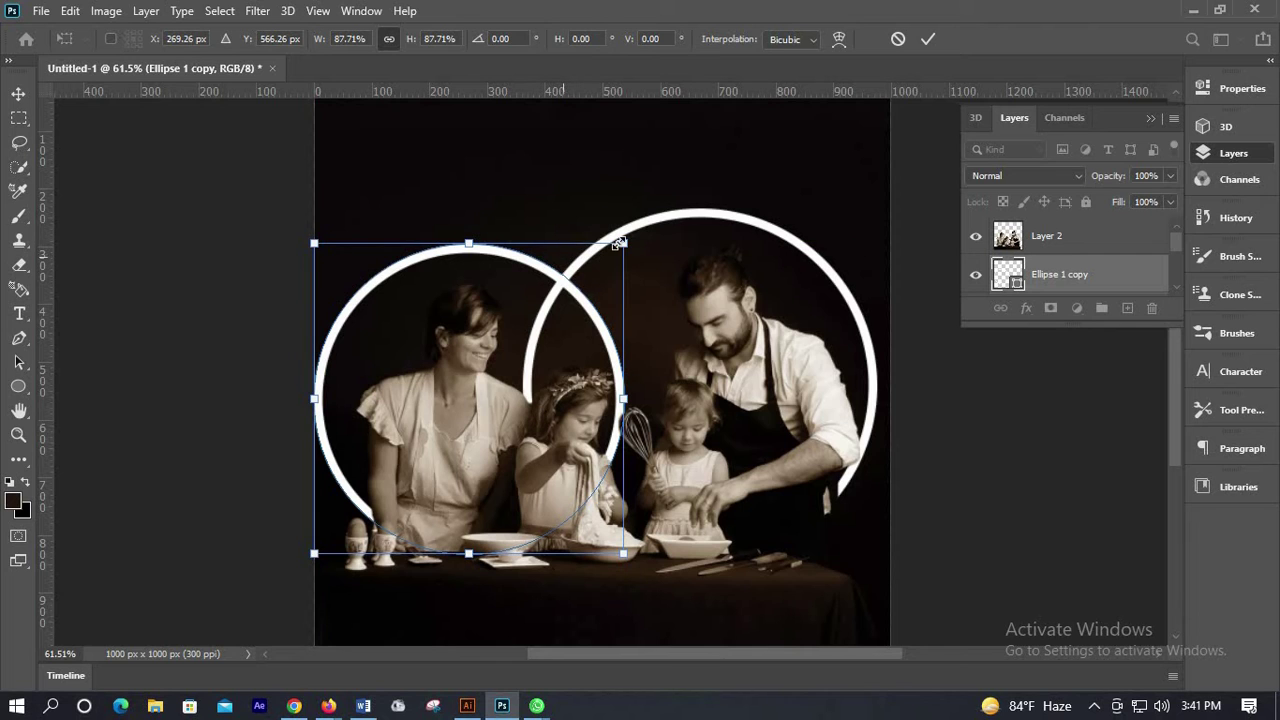
pyautogui.moveTo(620, 246); pyautogui.dragTo(596, 279)
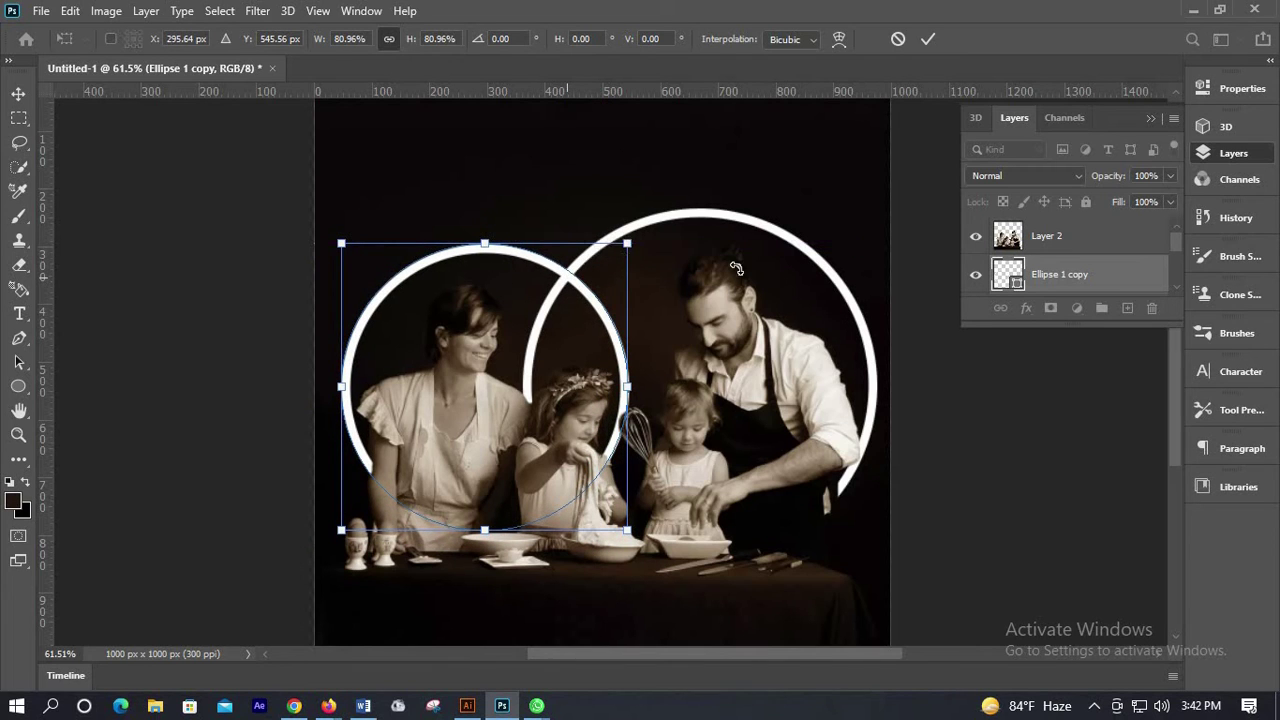
pyautogui.click(927, 40)
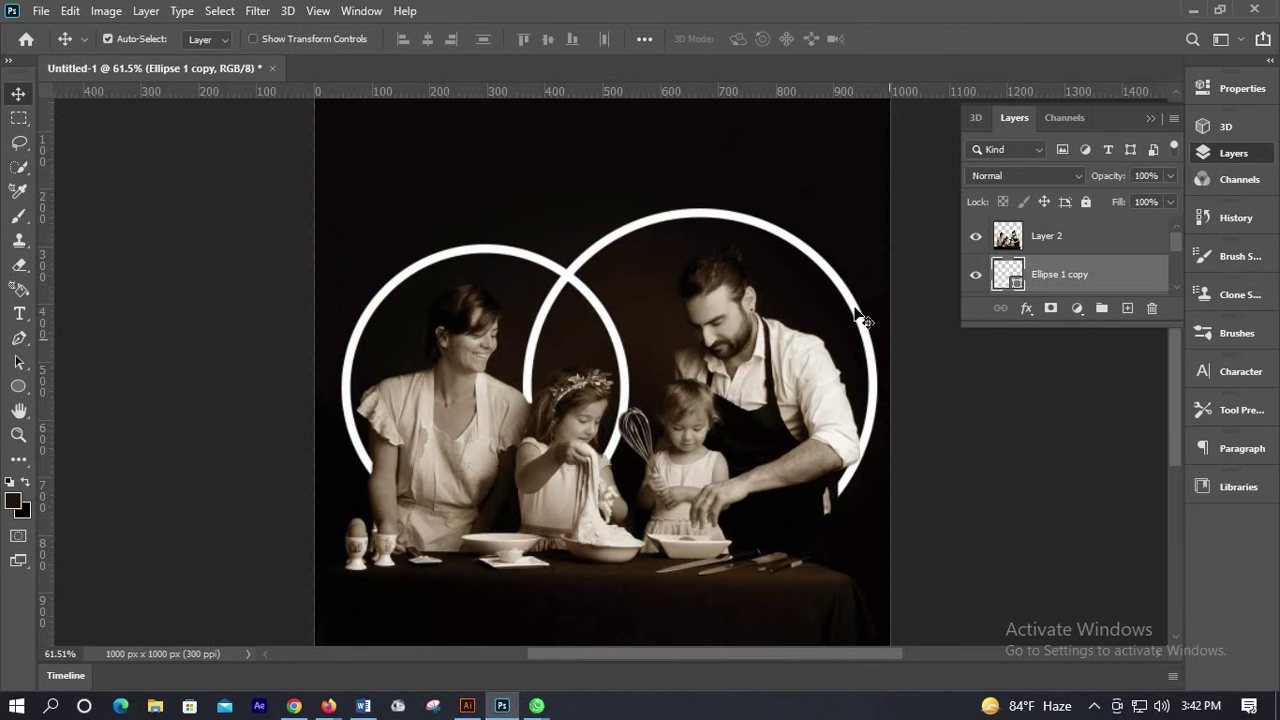
# - Apply an Outer Glow layer effect to the larger circle behind the man
pyautogui.scroll(-1, 1040, 272)
pyautogui.click(1055, 278)
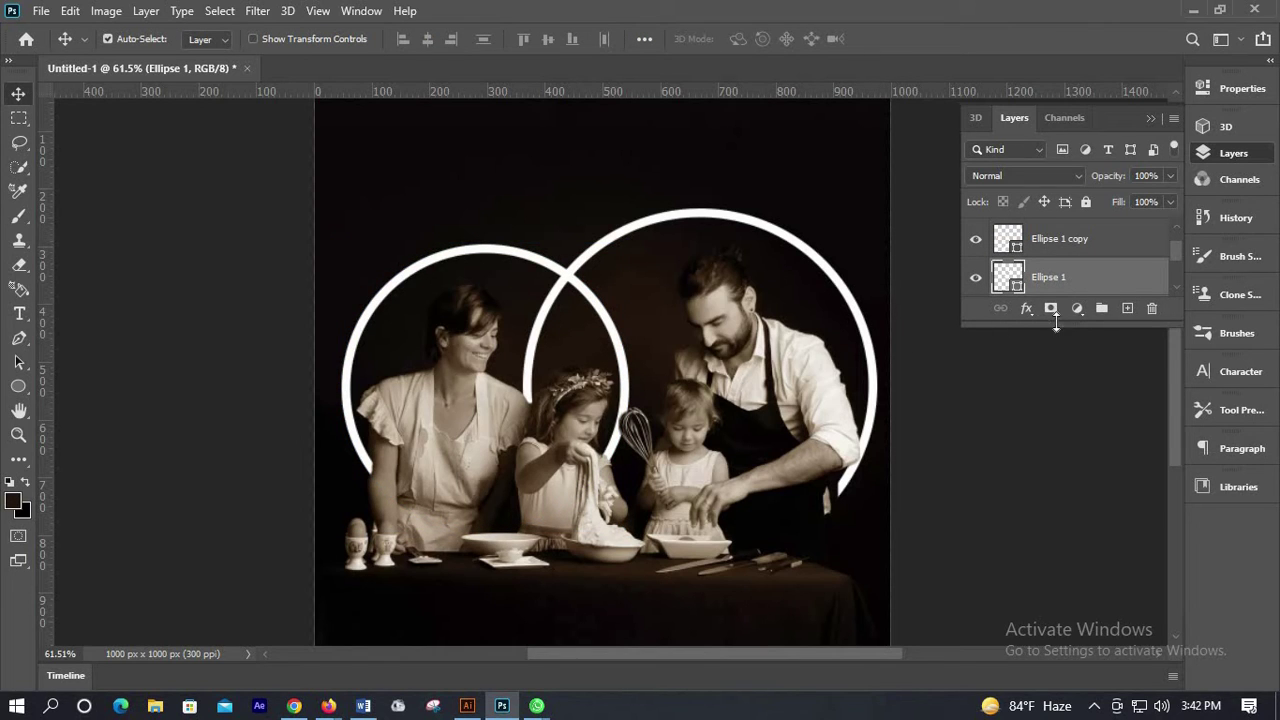
pyautogui.moveTo(1005, 290); pyautogui.dragTo(1040, 323)
pyautogui.click(1033, 313)
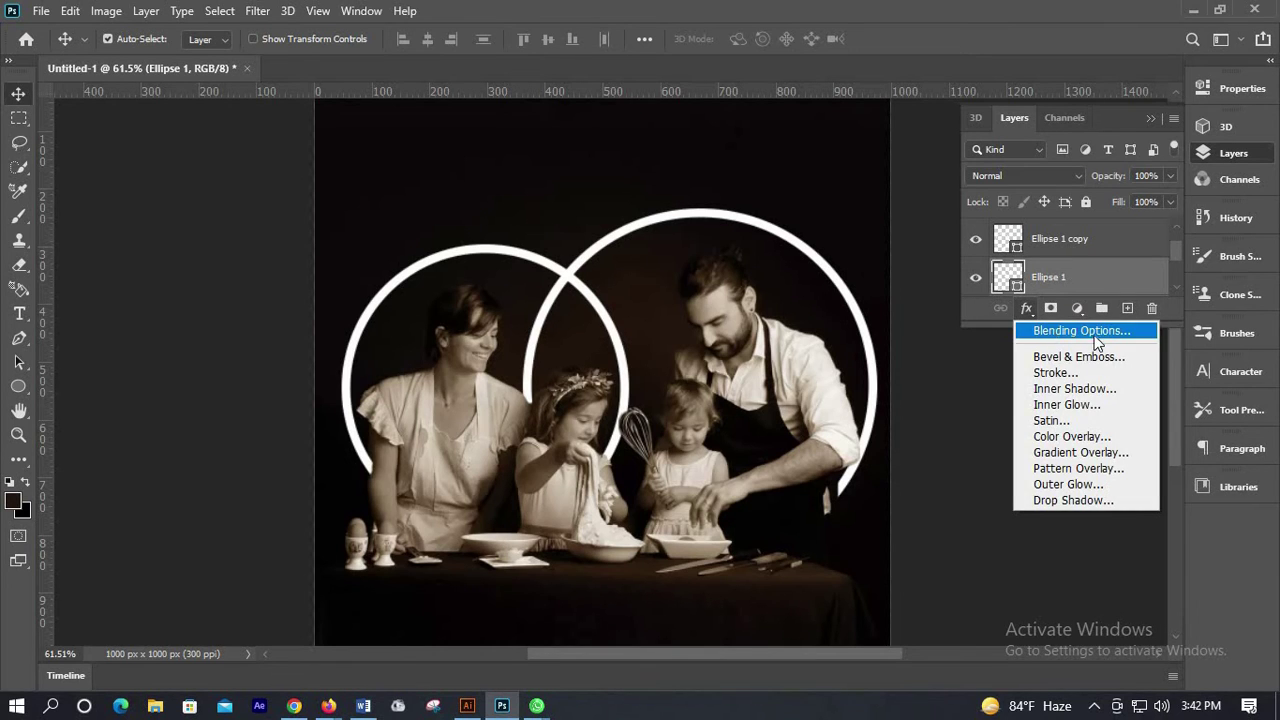
pyautogui.click(1061, 327)
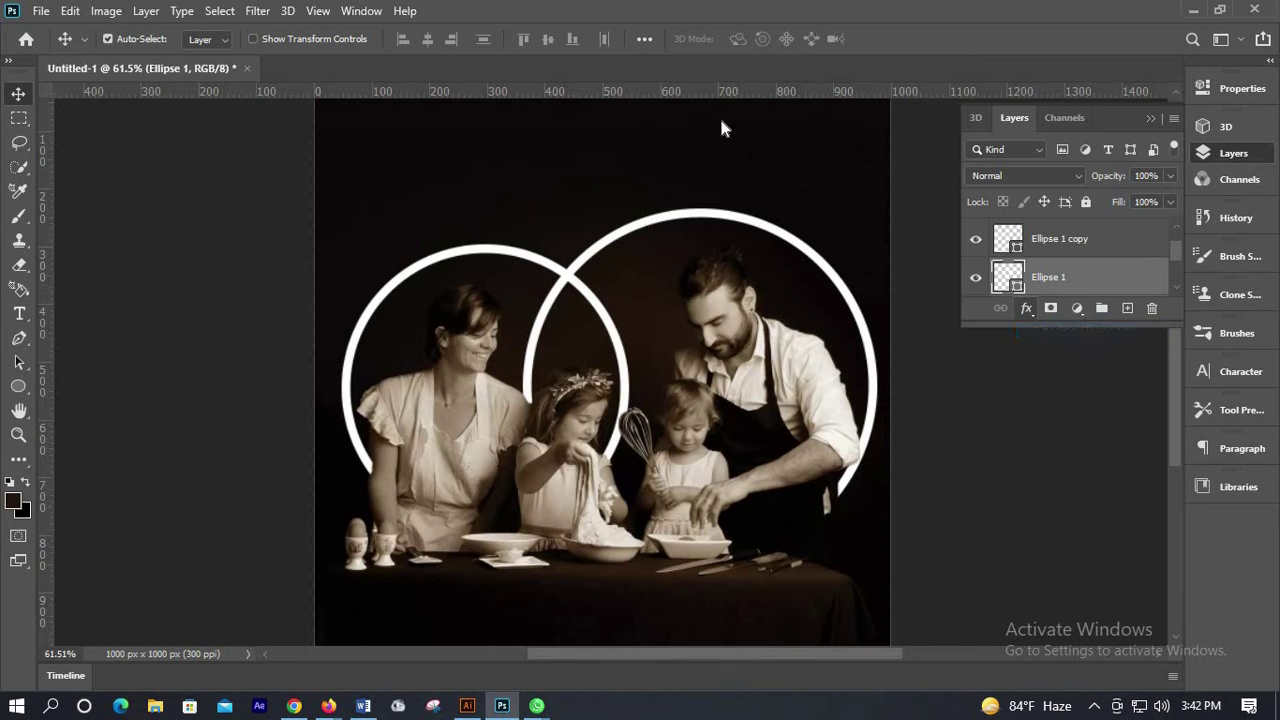
pyautogui.moveTo(645, 62); pyautogui.dragTo(1063, 64)
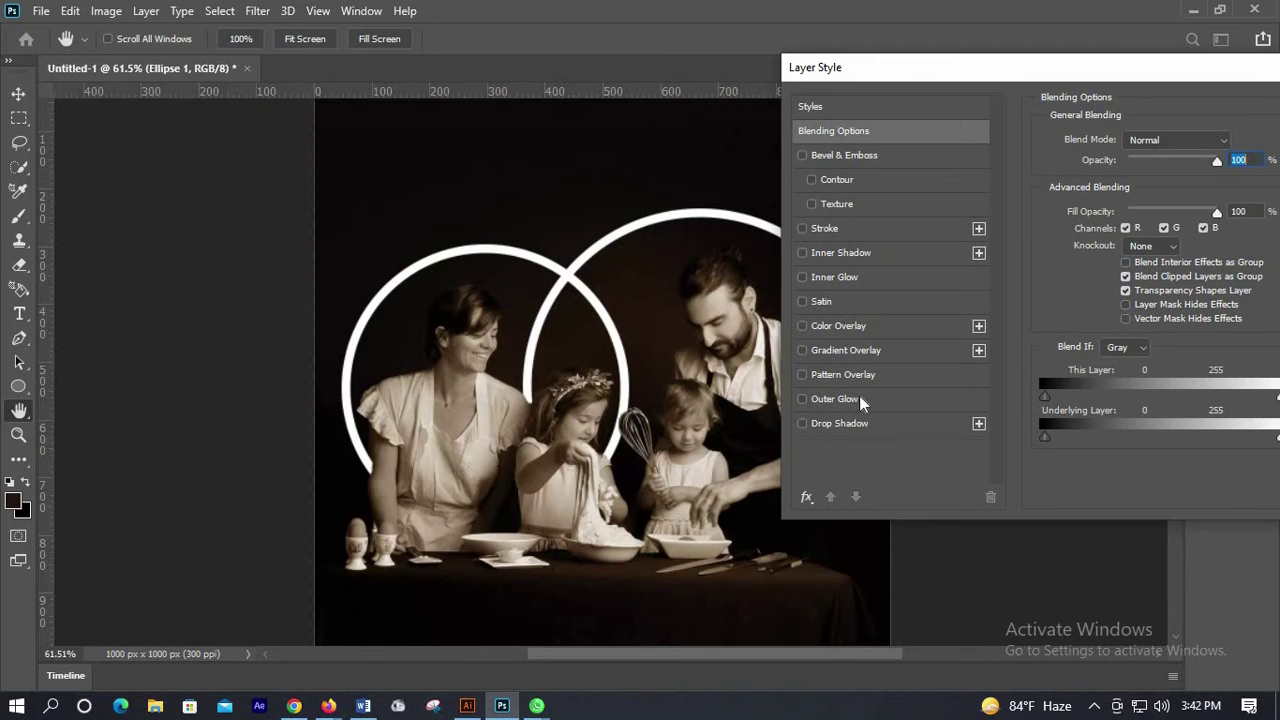
pyautogui.click(840, 399)
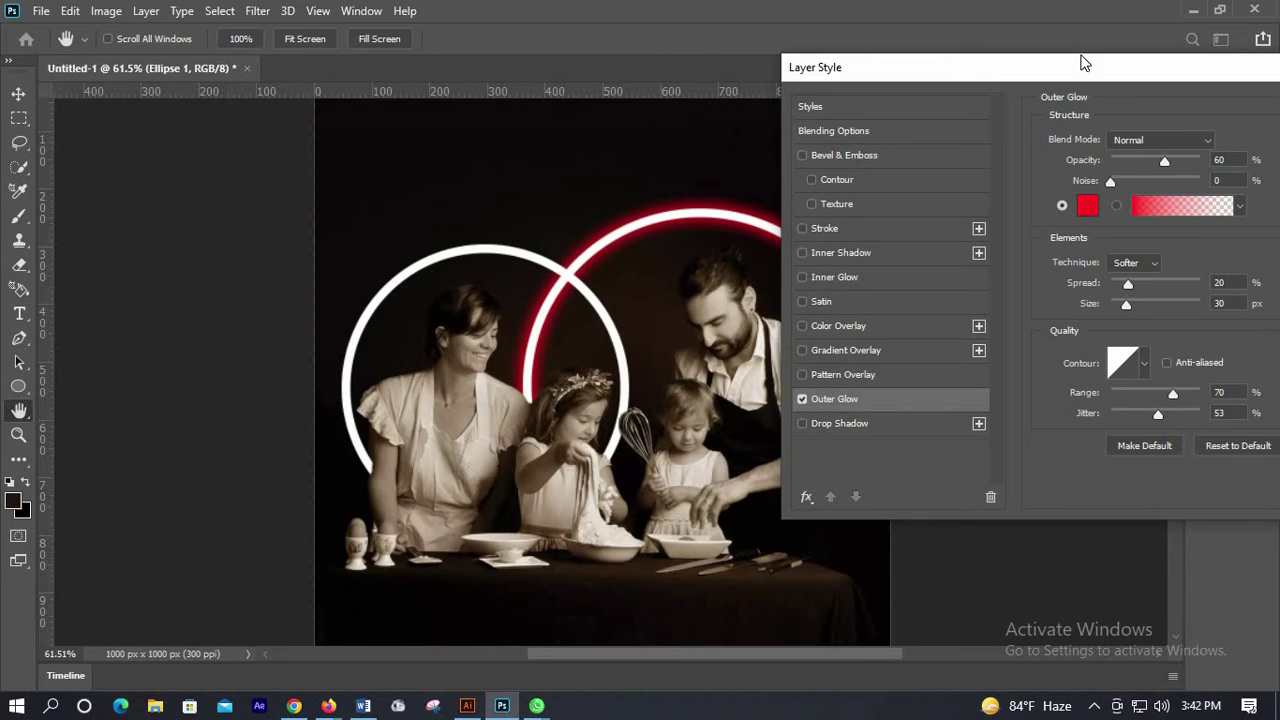
pyautogui.moveTo(941, 70); pyautogui.dragTo(800, 75)
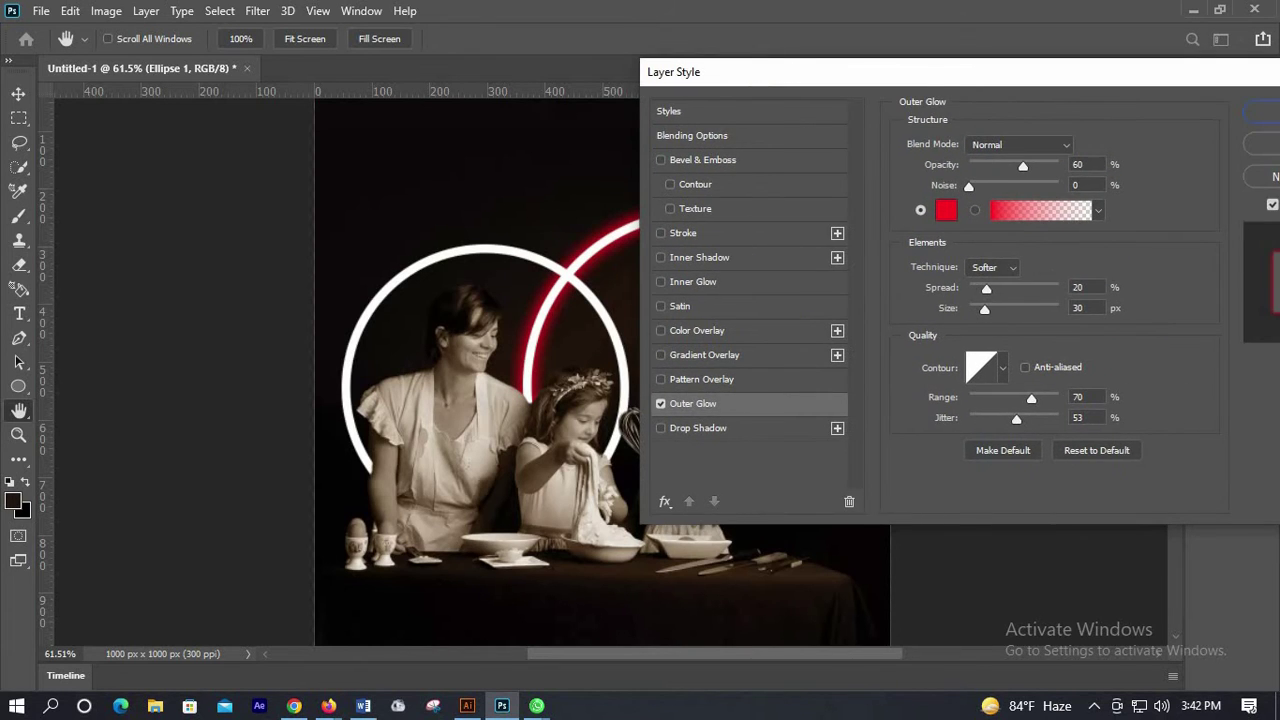
# - Apply the larger circle's red Outer Glow at 60% opacity, Softer technique, 20% spread, 30 px size, 70% range and 53% jitter
pyautogui.click(1078, 164)
pyautogui.click(1003, 267)
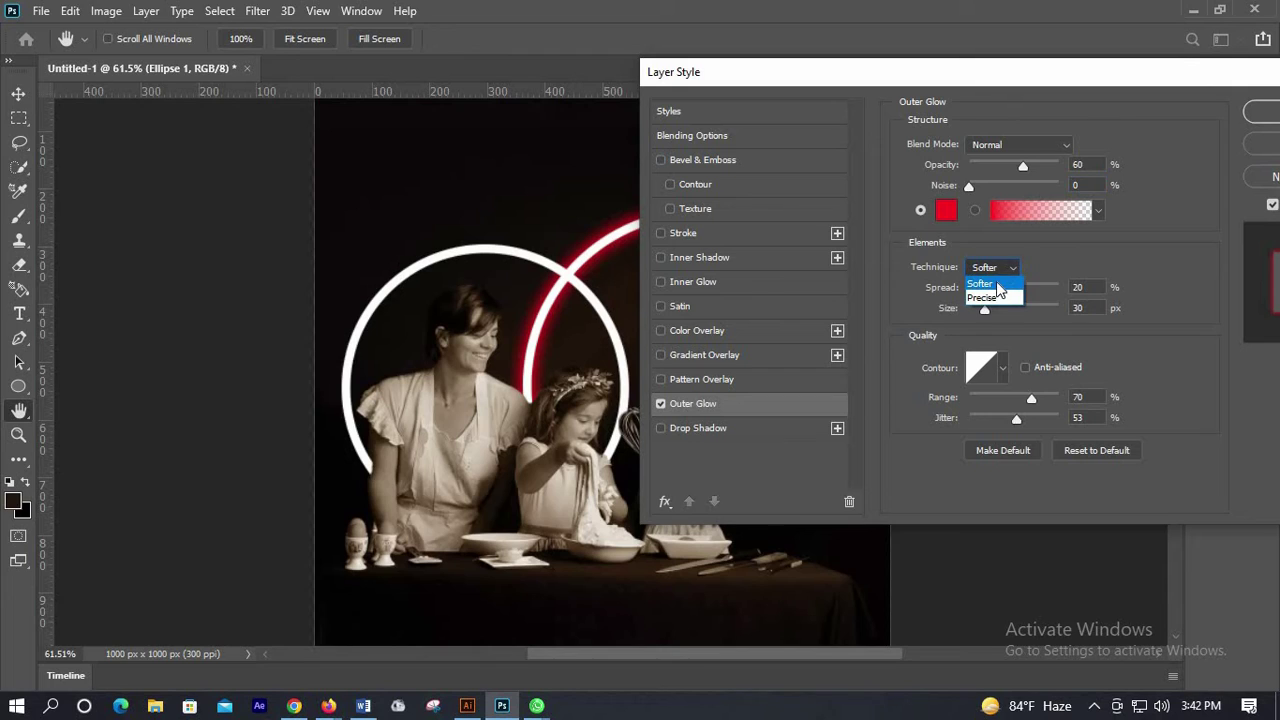
pyautogui.click(1073, 287)
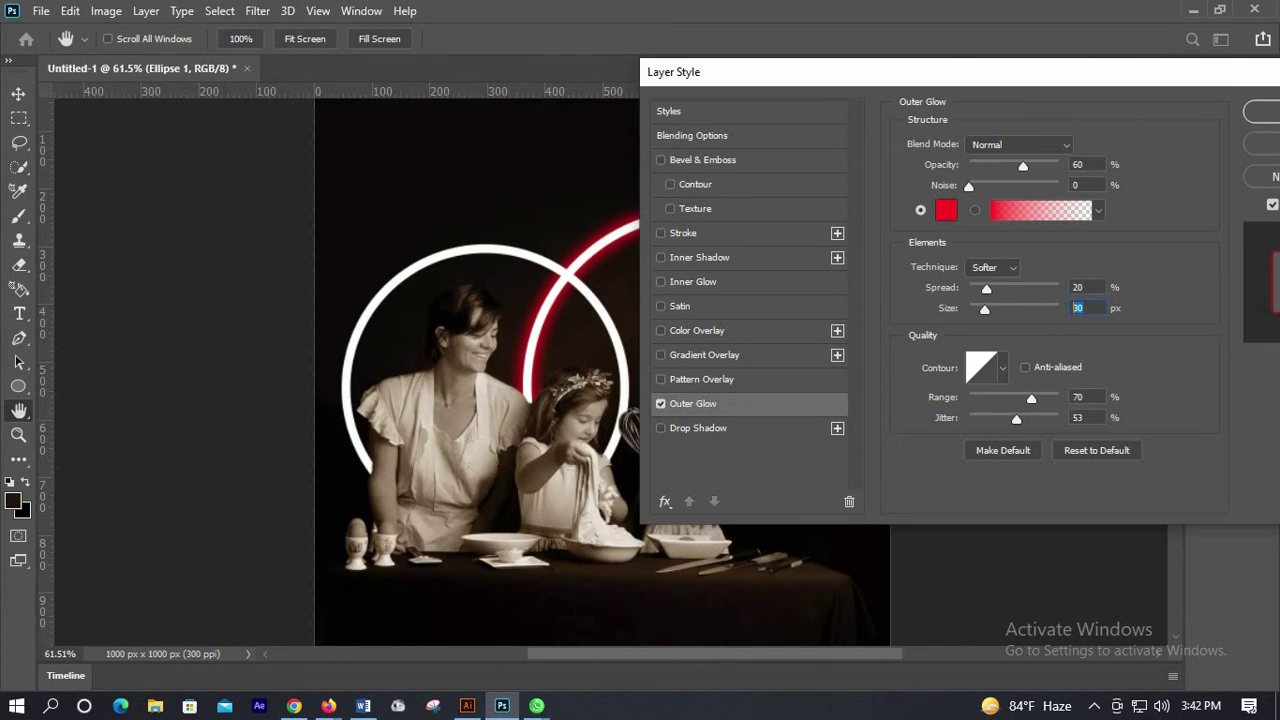
pyautogui.write('30')
pyautogui.moveTo(1015, 75); pyautogui.dragTo(360, 52)
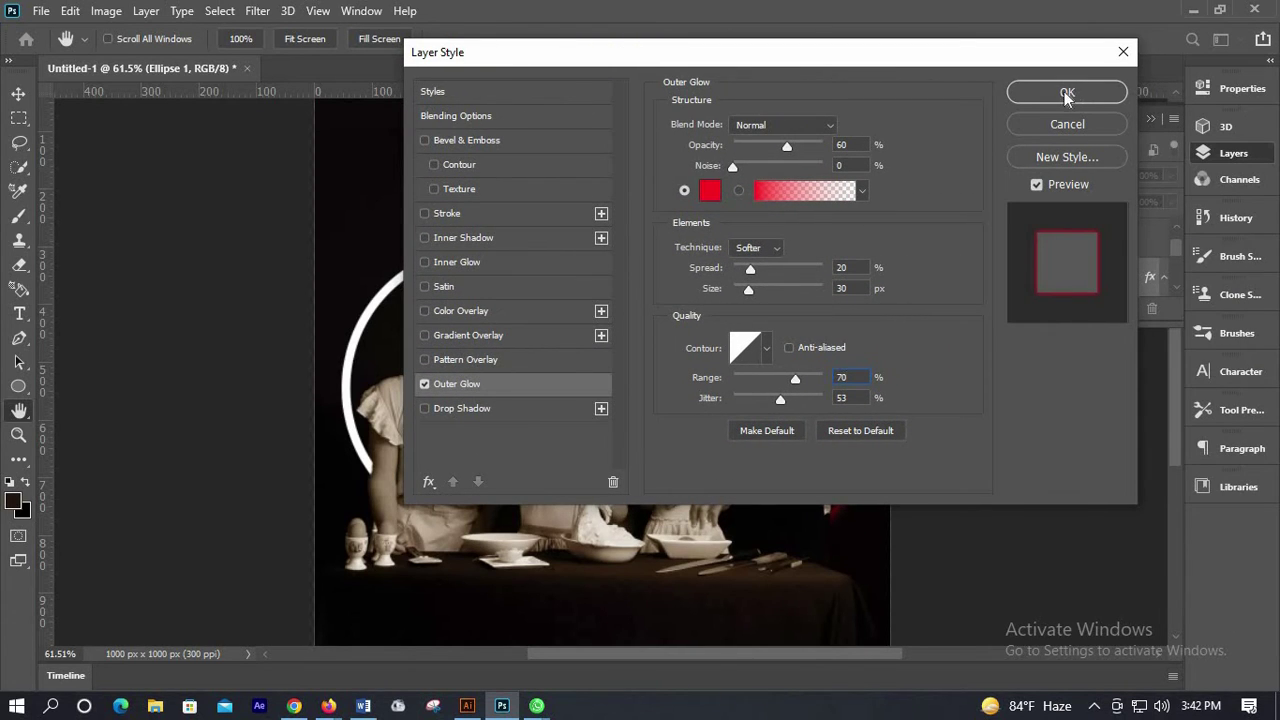
pyautogui.click(1064, 91)
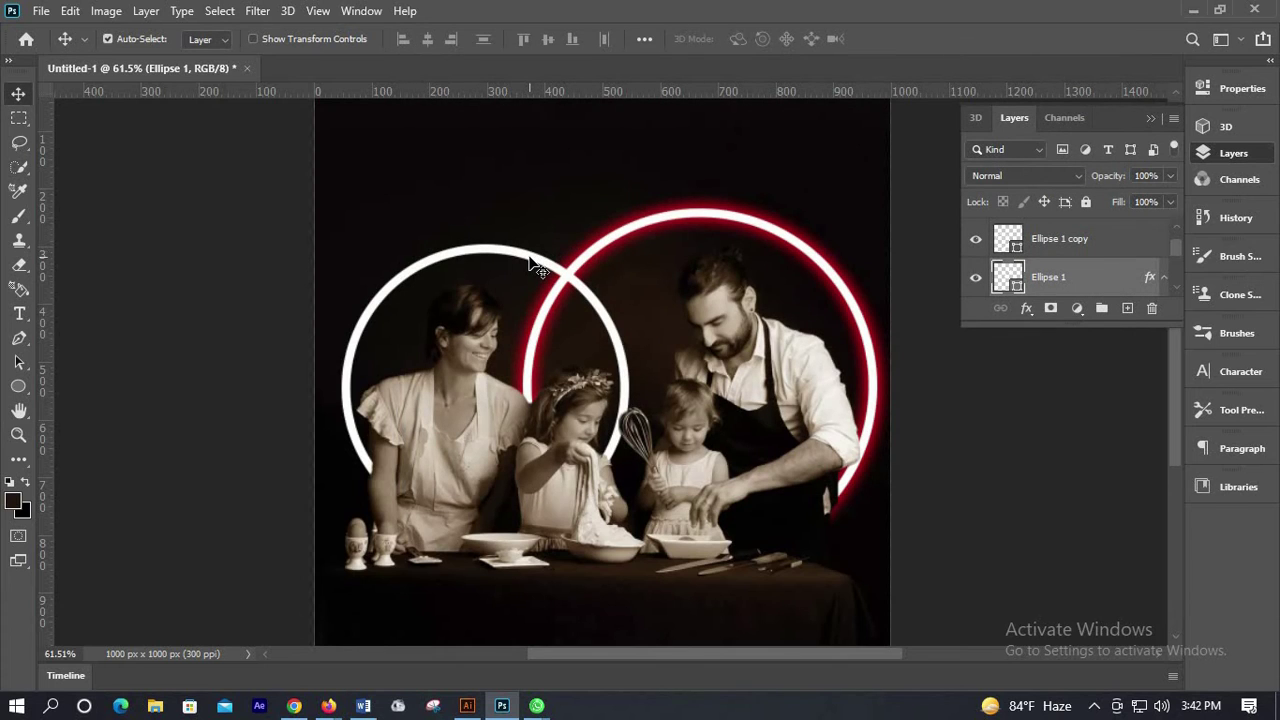
# - Add an Outer Glow layer effect to the smaller circle behind the woman
pyautogui.click(530, 258)
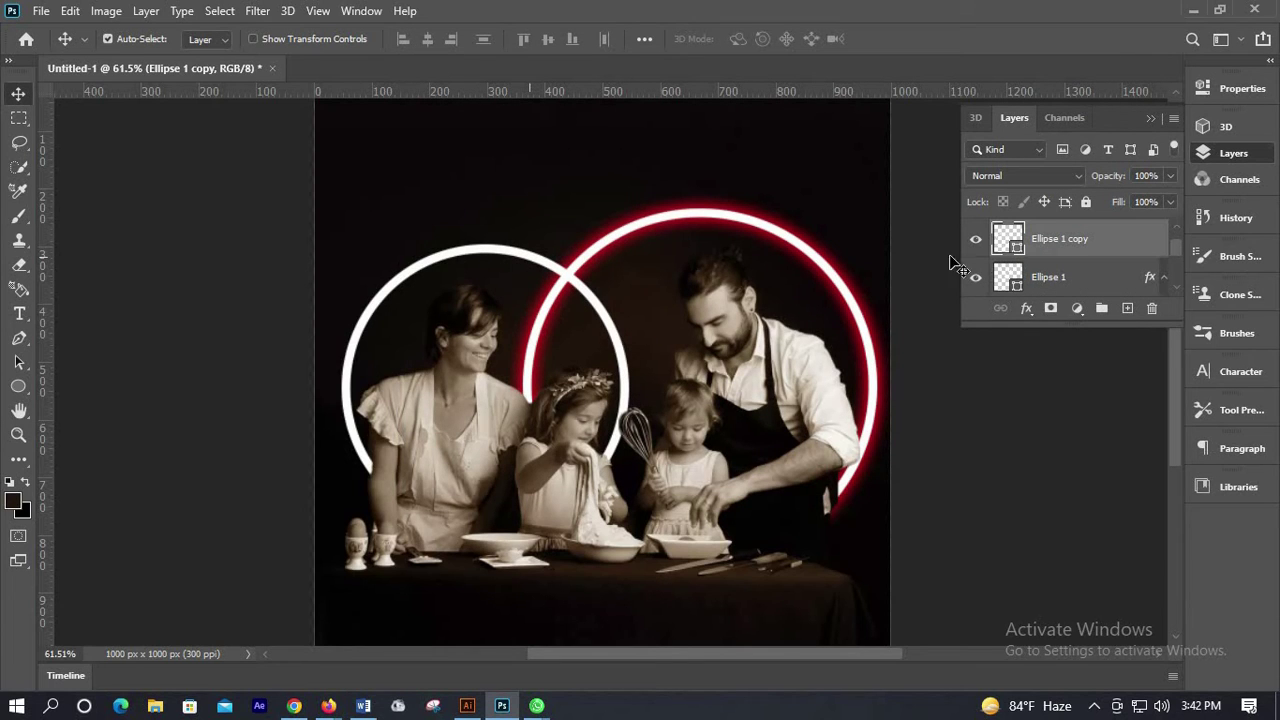
pyautogui.click(1026, 308)
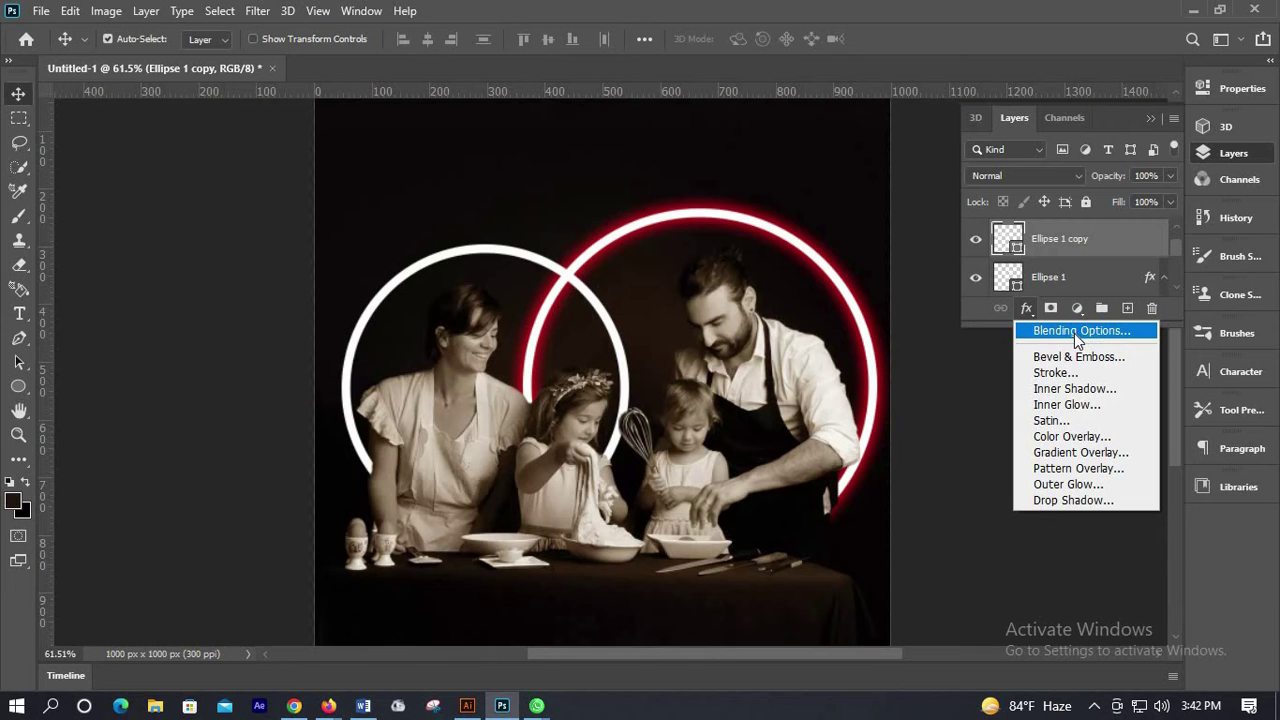
pyautogui.click(1074, 333)
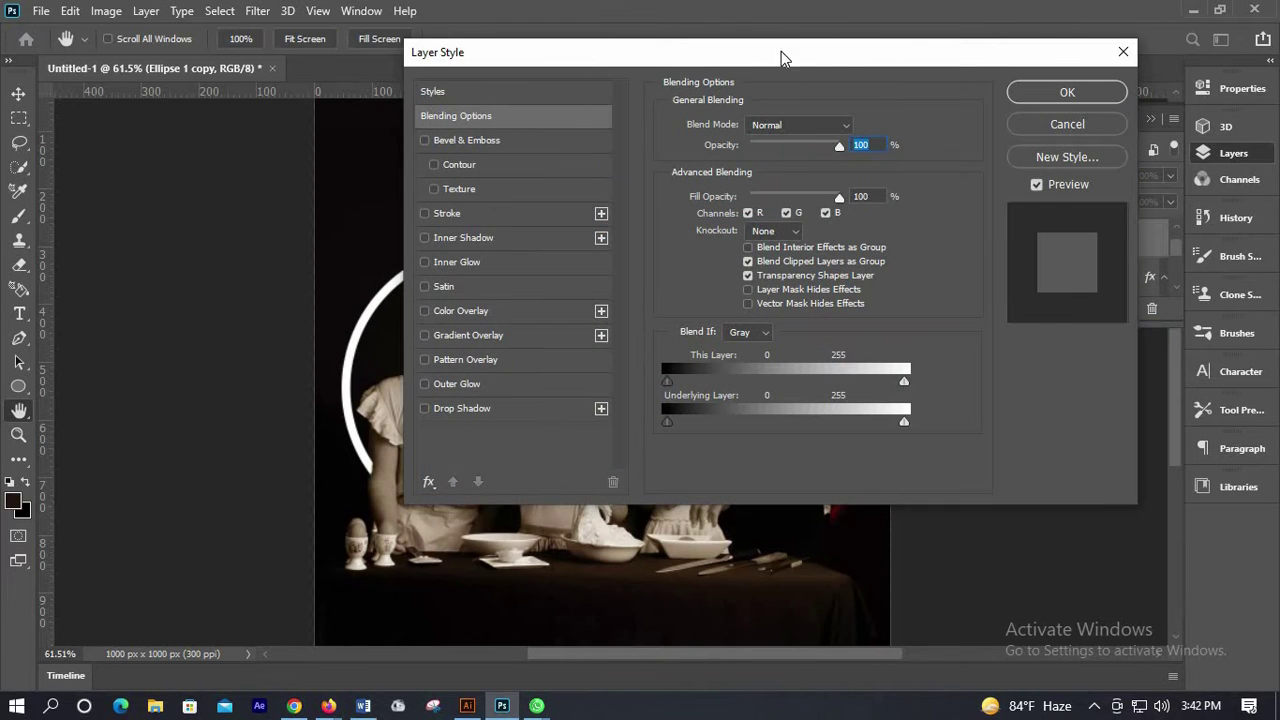
pyautogui.moveTo(692, 50); pyautogui.dragTo(999, 32)
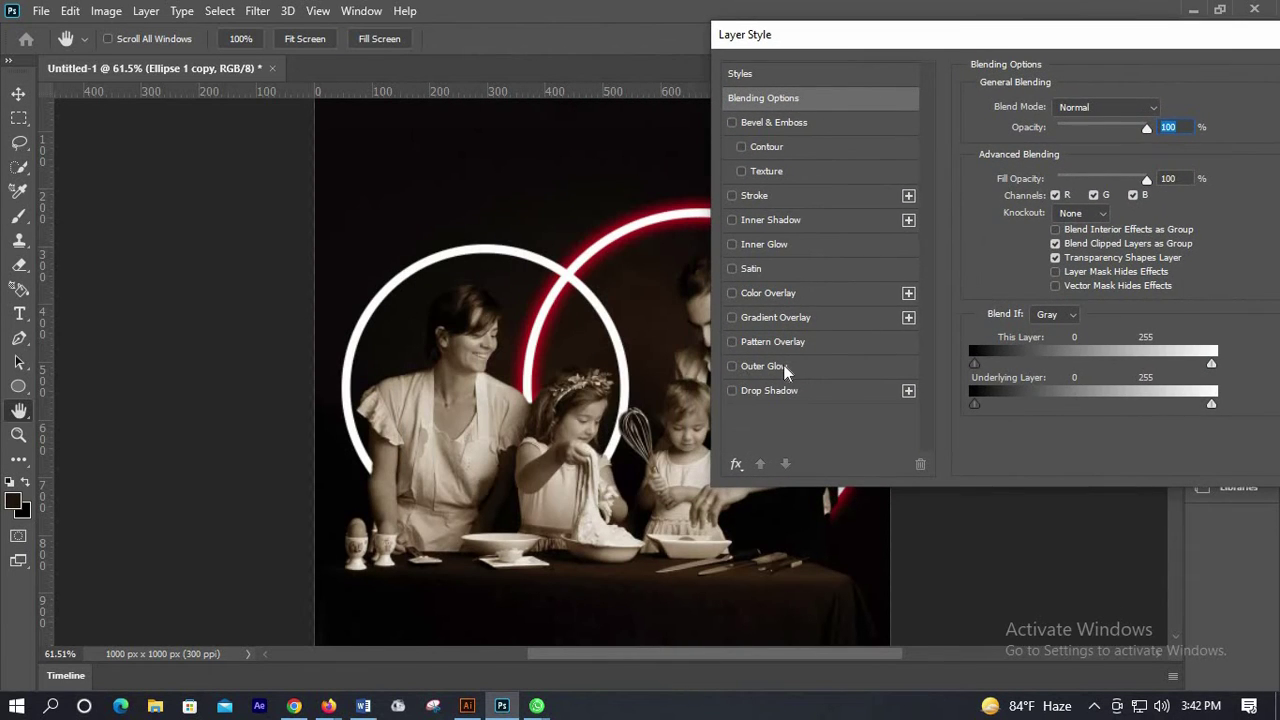
pyautogui.click(764, 365)
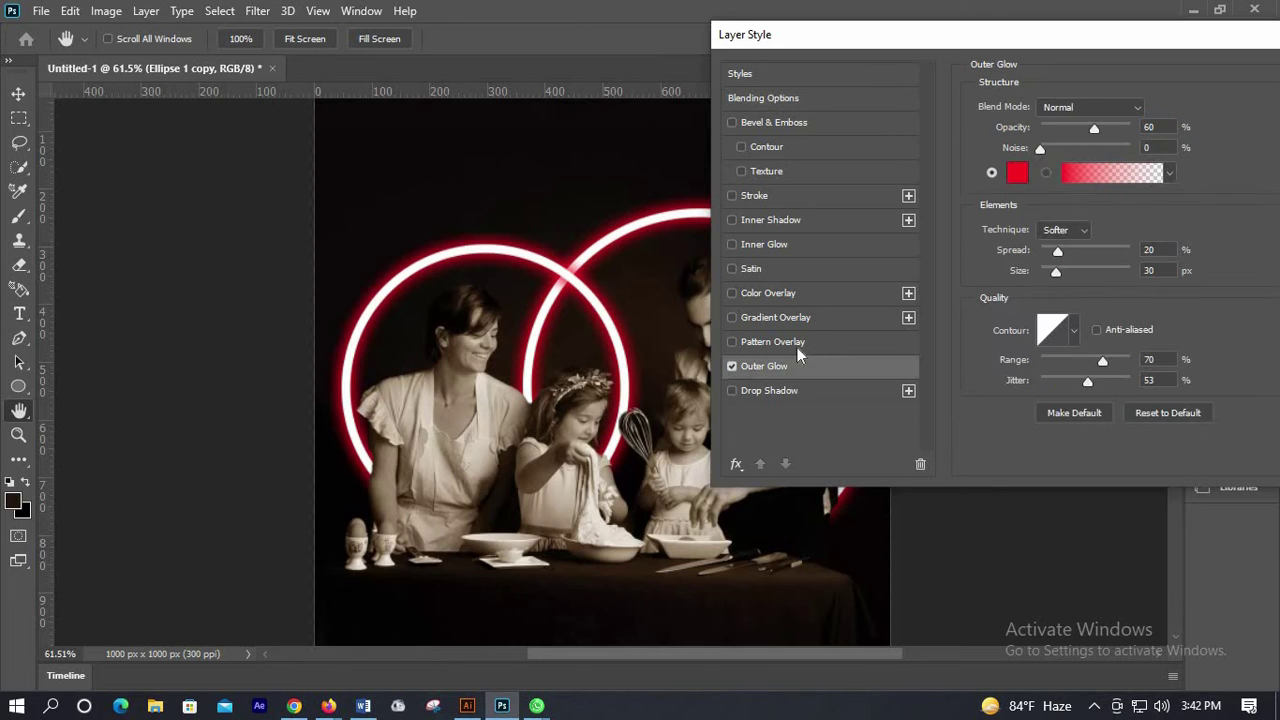
# - Change the smaller circle's glow colour to cyan 11c7fc and apply the layer style
pyautogui.click(1017, 174)
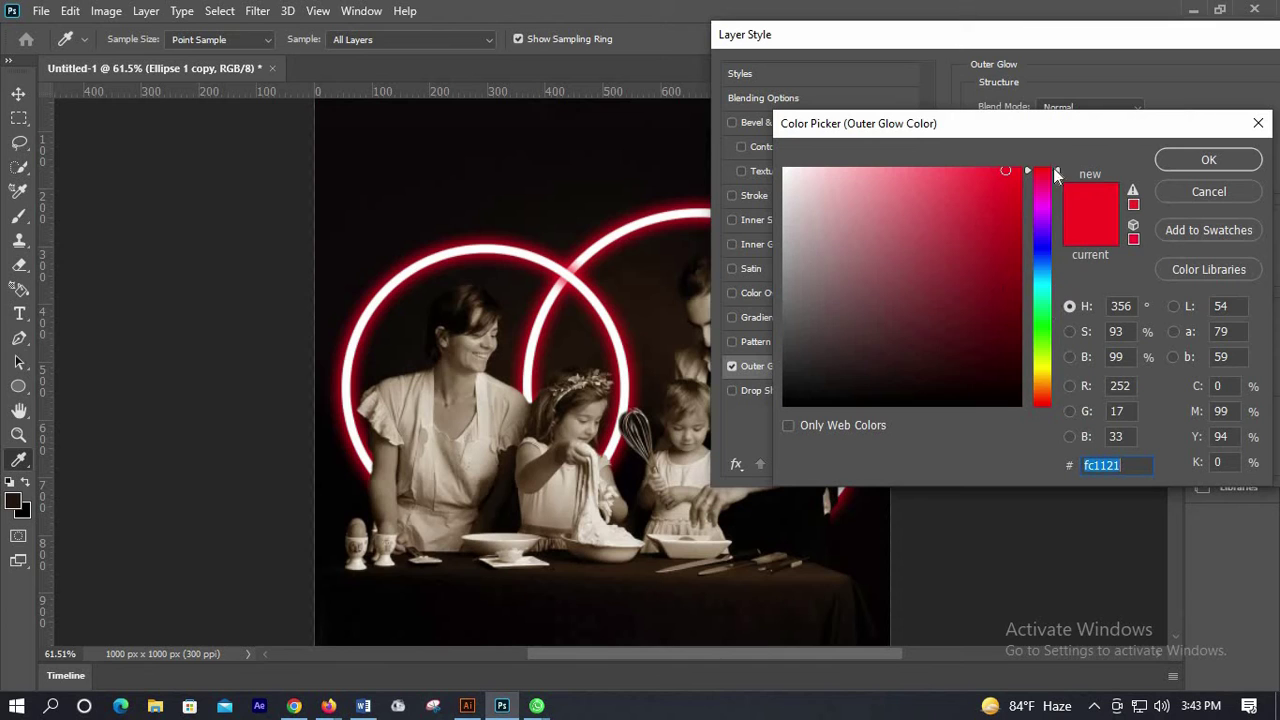
pyautogui.moveTo(1057, 169); pyautogui.dragTo(1055, 276)
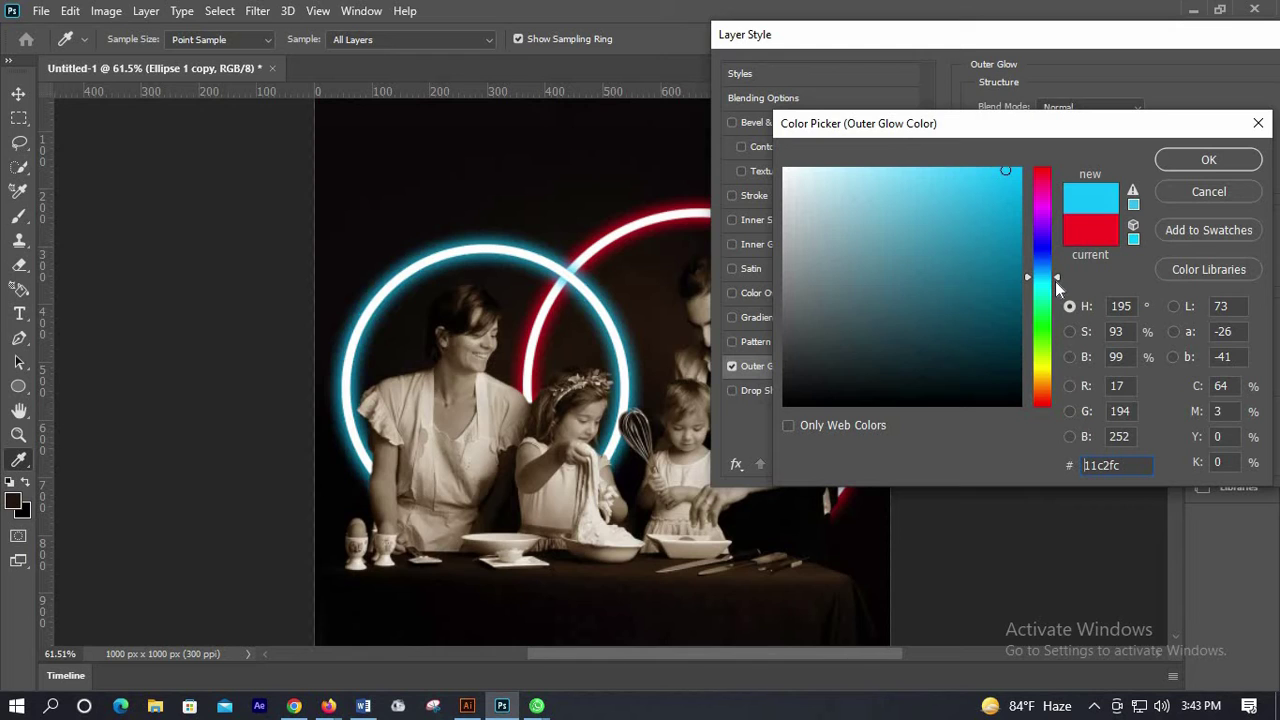
pyautogui.moveTo(1055, 281); pyautogui.dragTo(1055, 279)
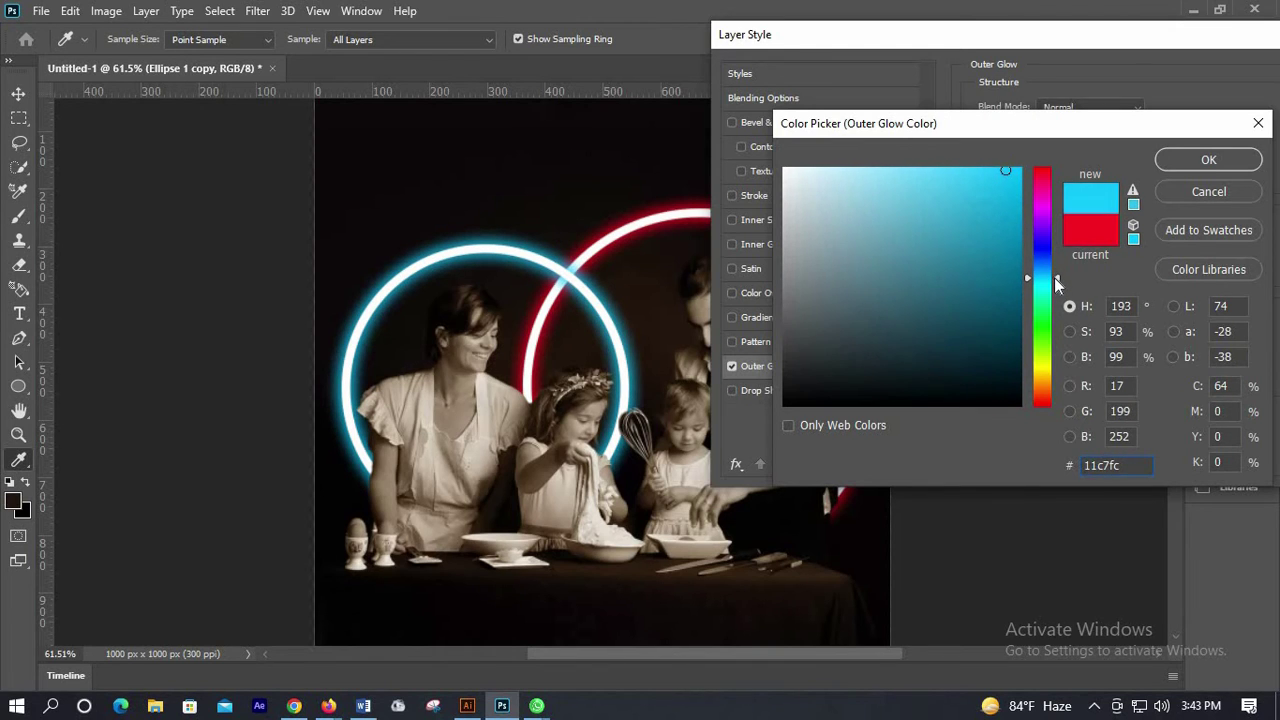
pyautogui.click(1222, 168)
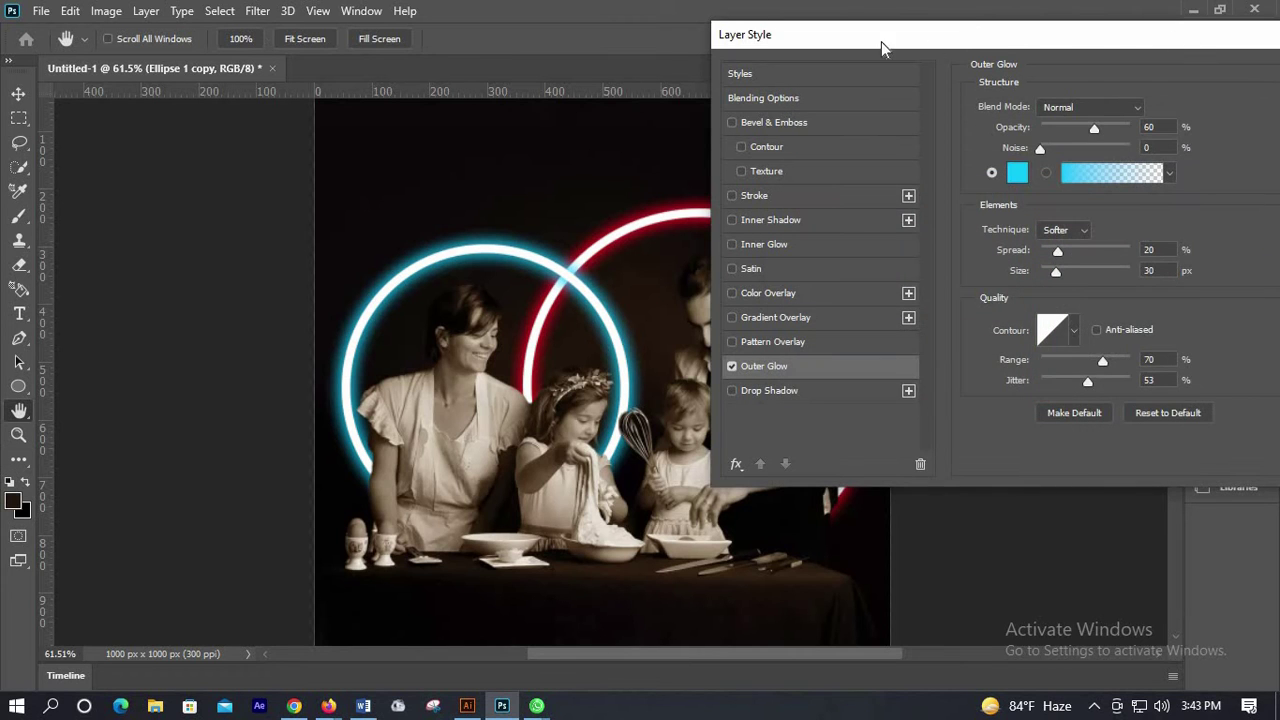
pyautogui.moveTo(882, 48); pyautogui.dragTo(592, 50)
pyautogui.click(1051, 86)
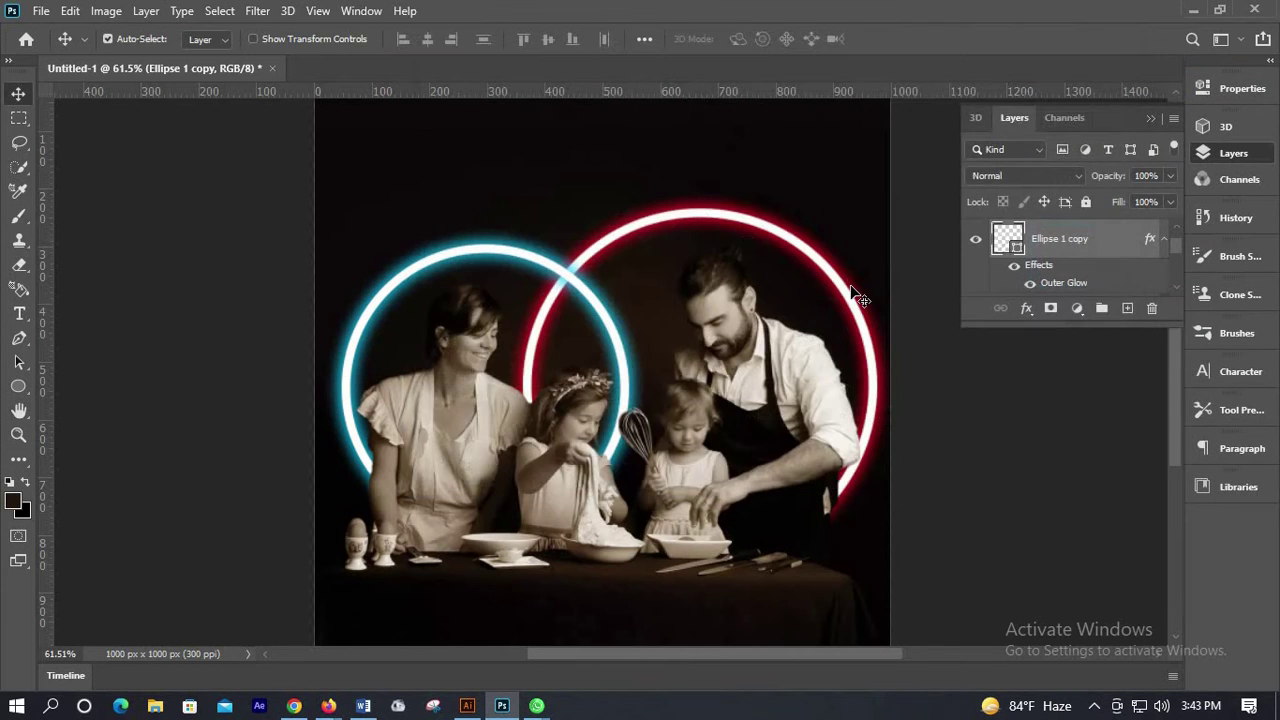
# - Add a Hue/Saturation adjustment directly above the larger circle's layer and set its hue to -44
pyautogui.click(857, 297)
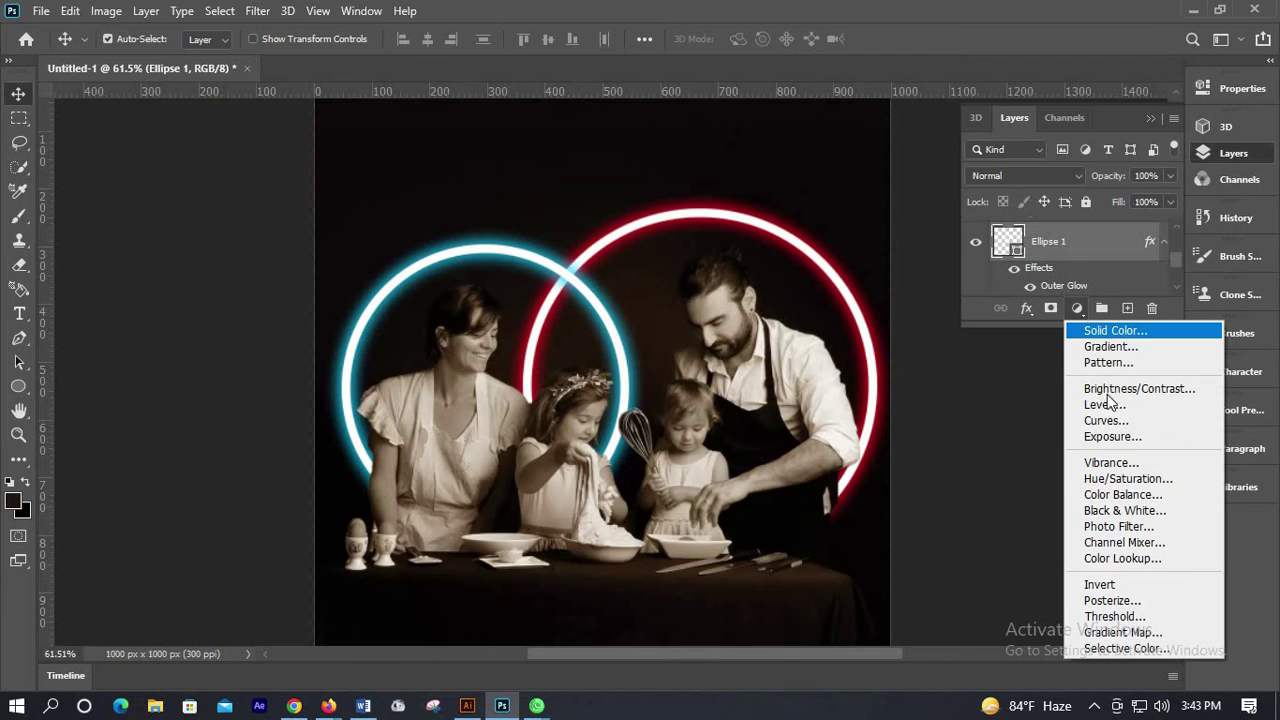
pyautogui.click(1130, 480)
pyautogui.moveTo(1073, 216); pyautogui.dragTo(1126, 222)
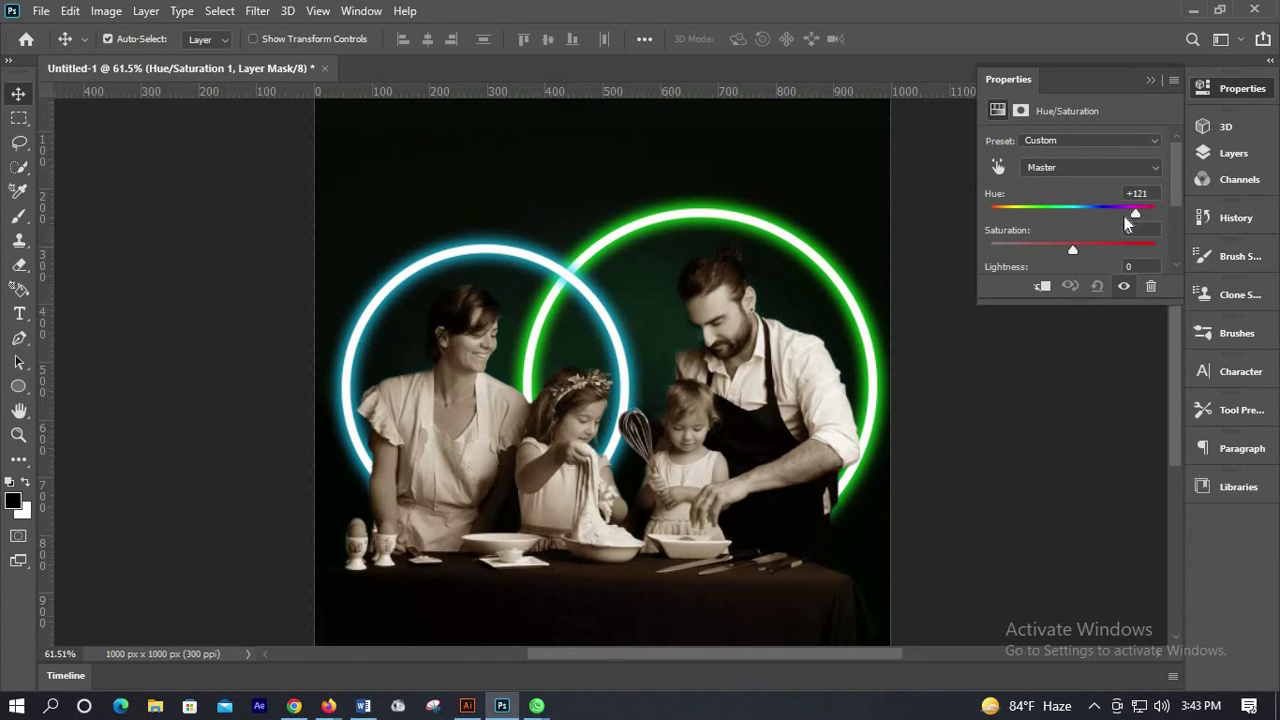
pyautogui.moveTo(1110, 216); pyautogui.dragTo(1043, 219)
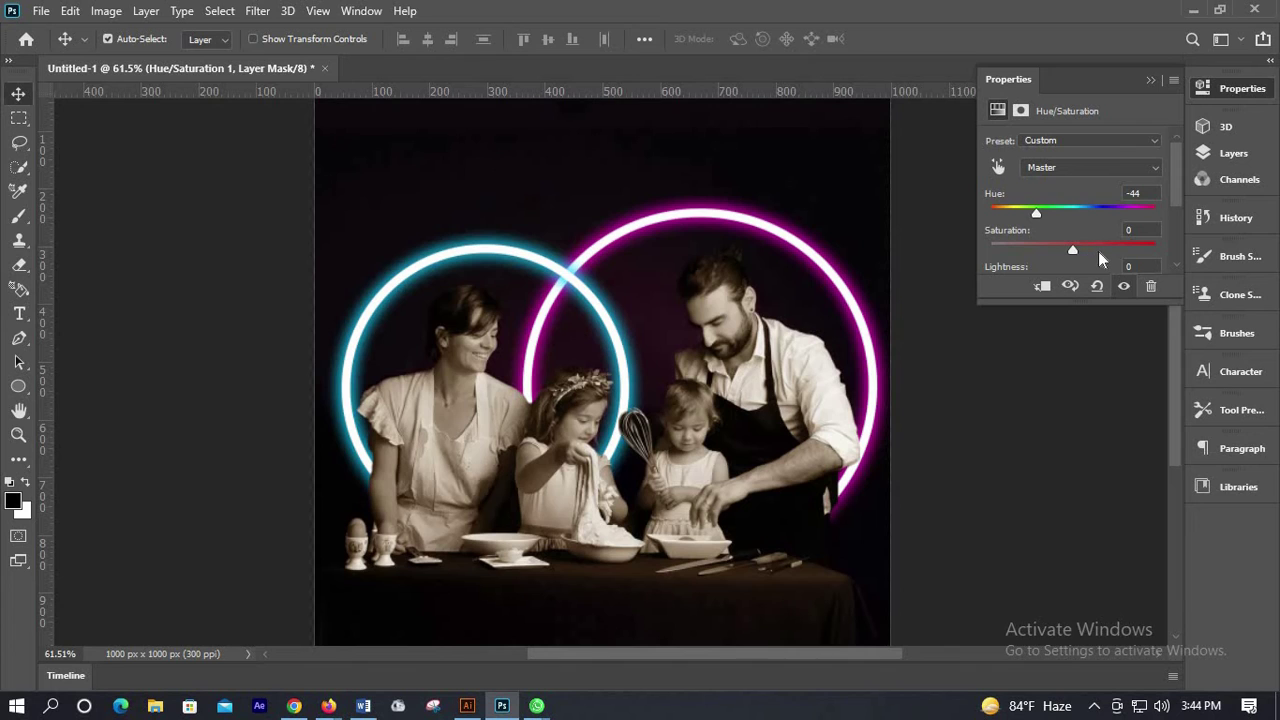
pyautogui.moveTo(1121, 255); pyautogui.dragTo(1158, 256)
pyautogui.moveTo(1090, 252)
pyautogui.mouseDown()
pyautogui.moveTo(1036, 258)
pyautogui.moveTo(1097, 258)
pyautogui.moveTo(1057, 259)
pyautogui.moveTo(1086, 257)
pyautogui.mouseUp()
pyautogui.click(1240, 88)
pyautogui.click(1229, 155)
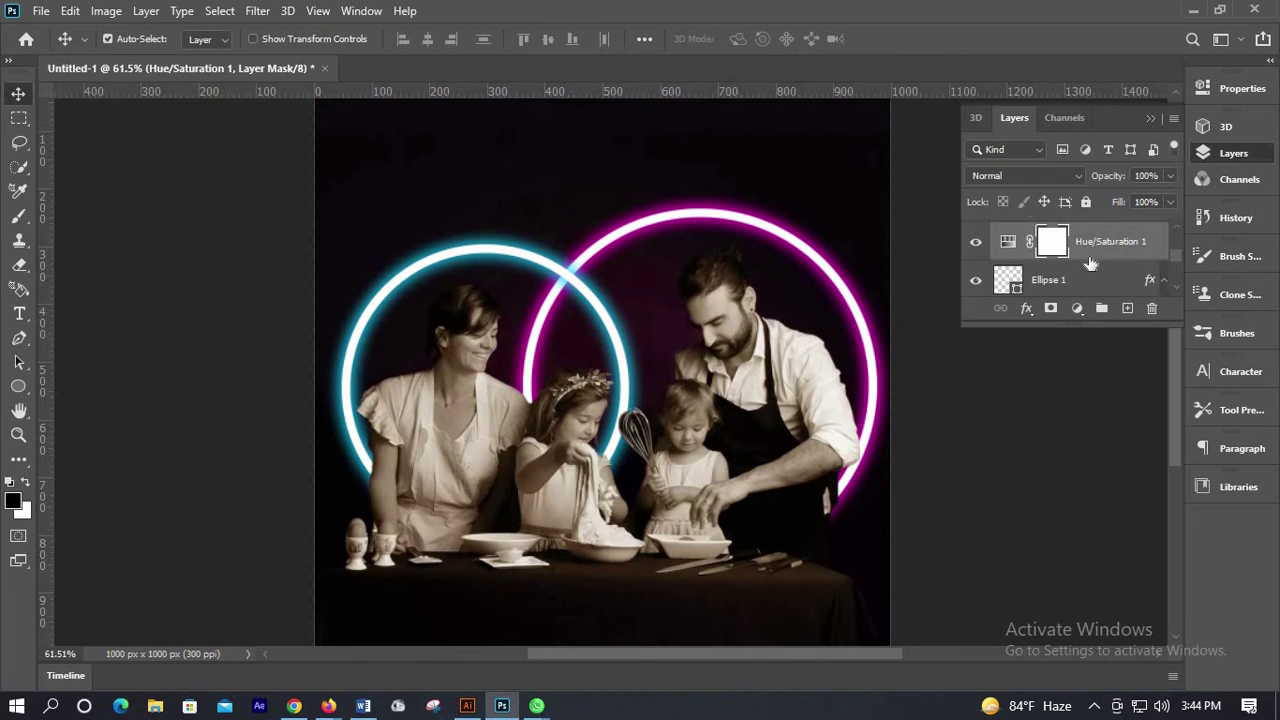
# - Add a Hue/Saturation adjustment above the Ellipse 1 copy layer and shift its hue to -43
pyautogui.scroll(-2, 1088, 268)
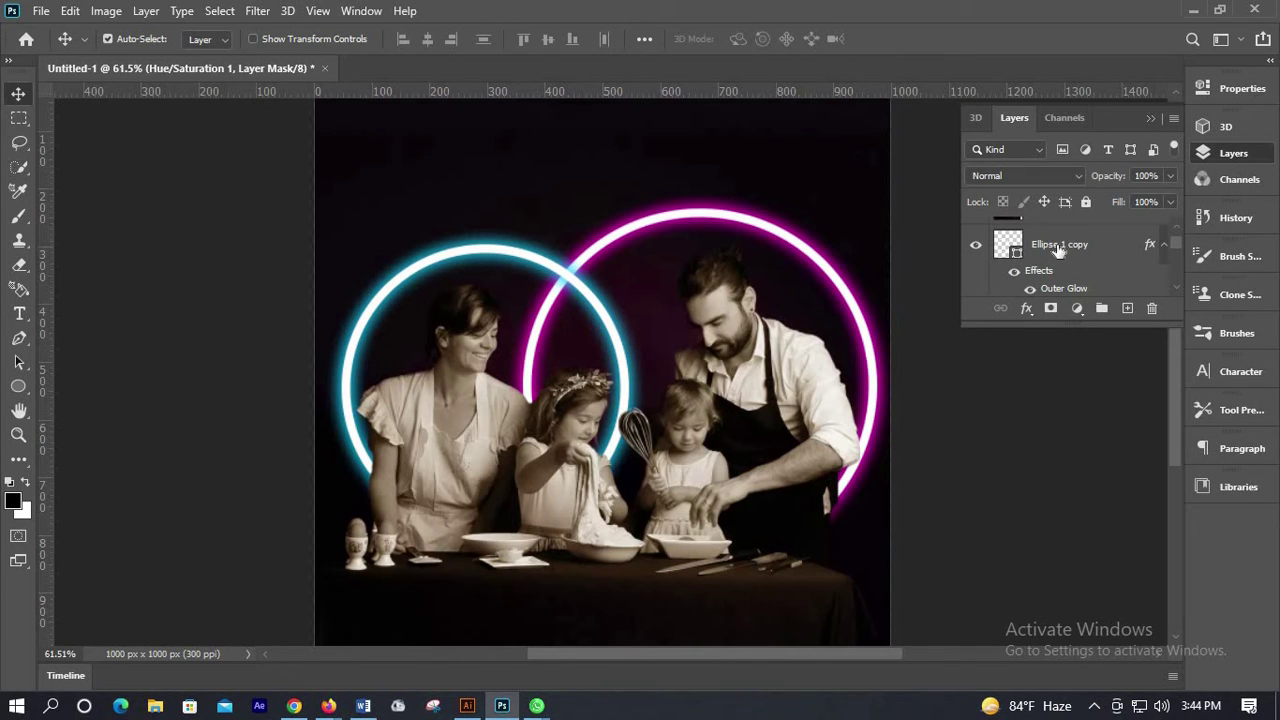
pyautogui.click(1060, 250)
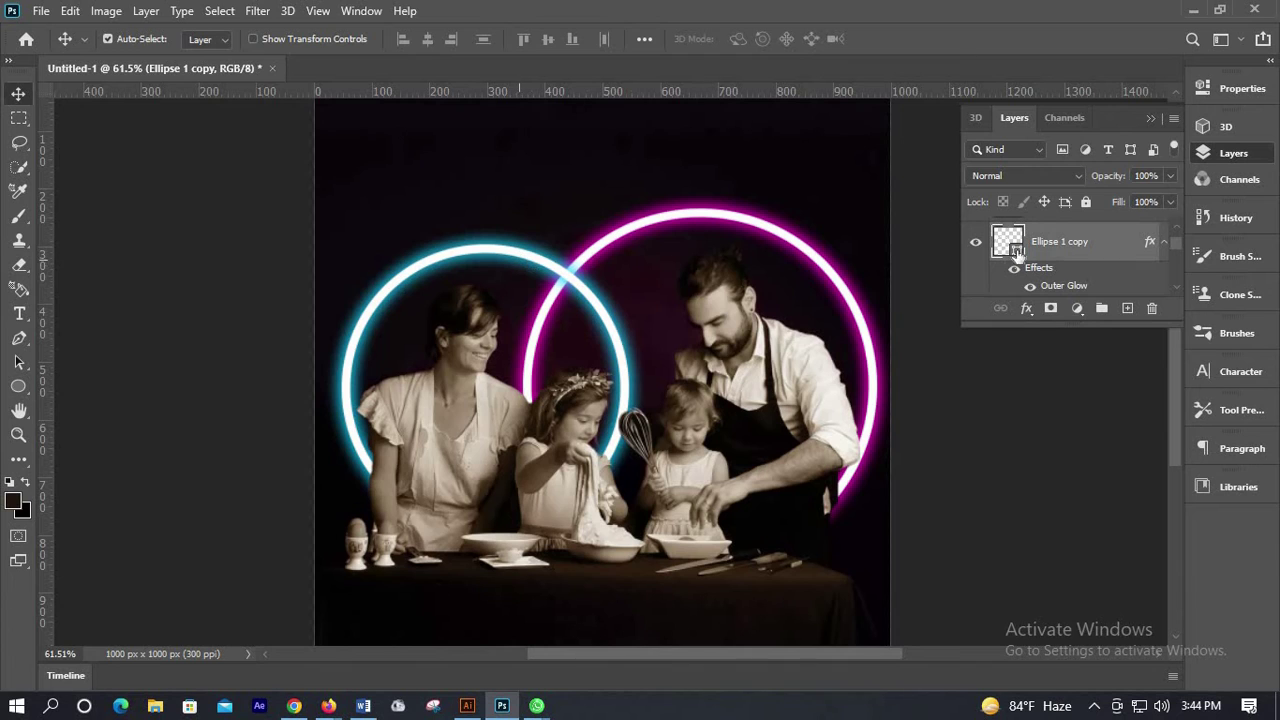
pyautogui.click(1077, 308)
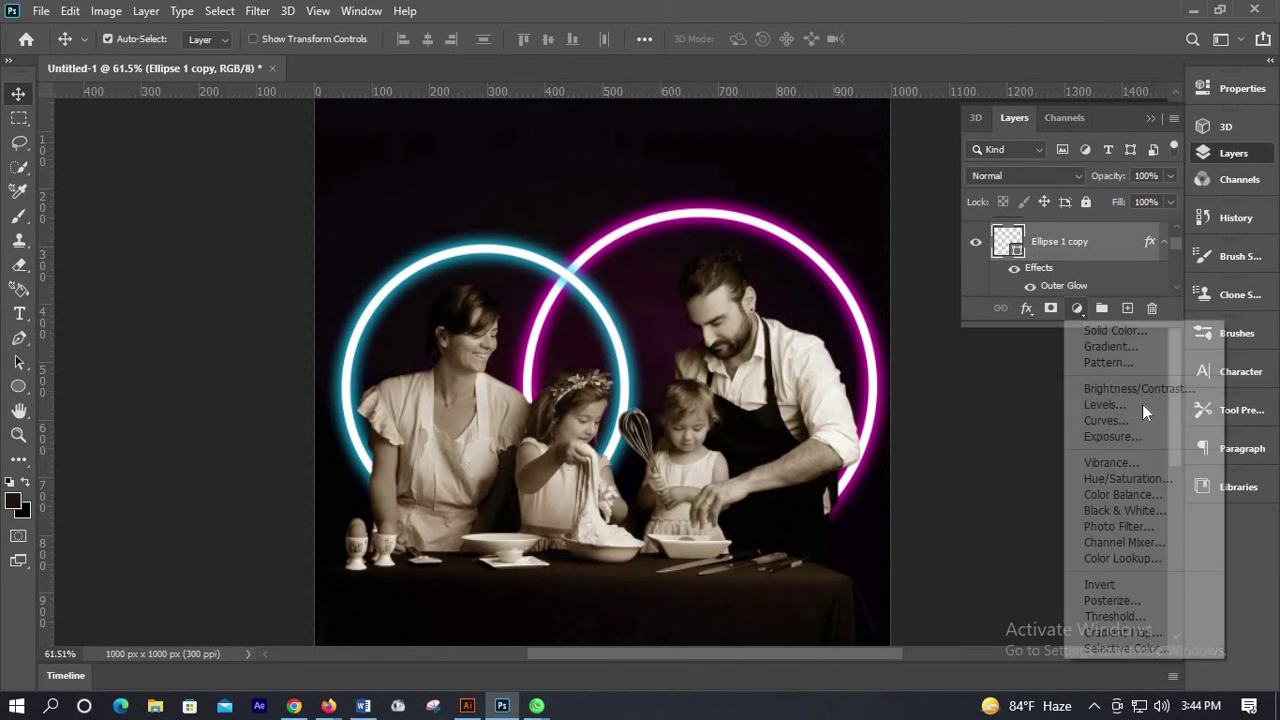
pyautogui.click(1118, 478)
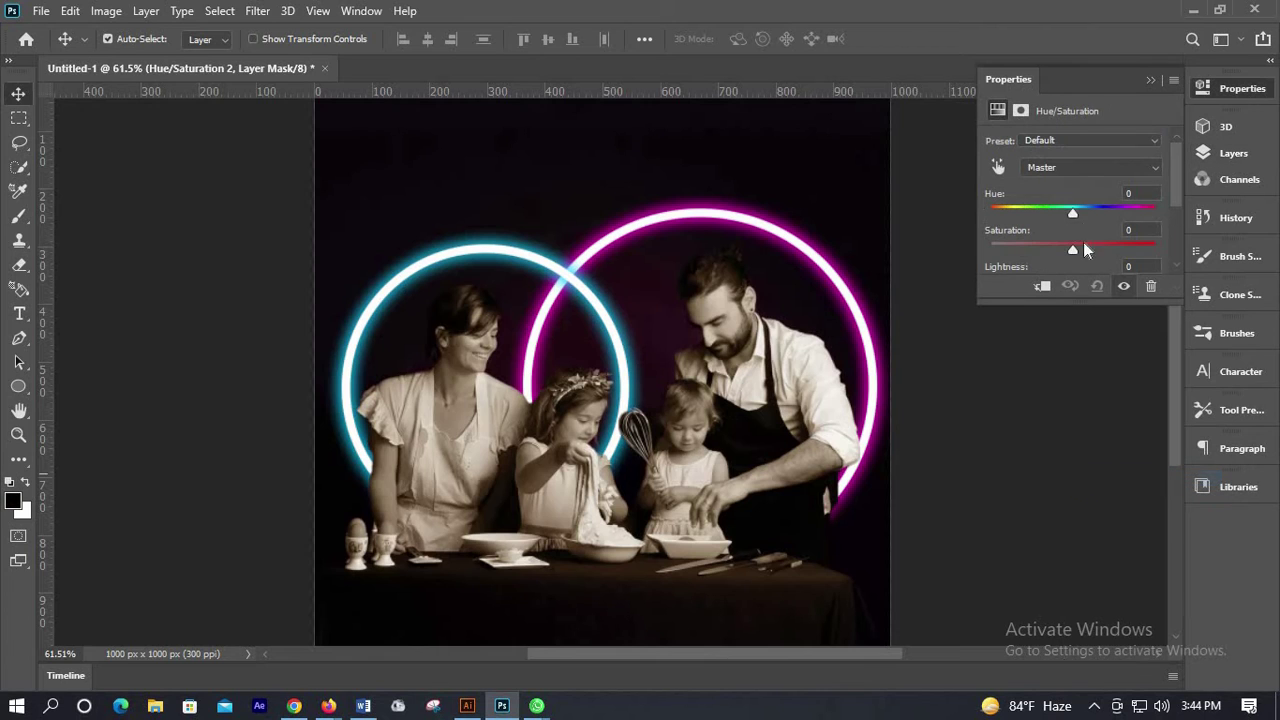
pyautogui.moveTo(1074, 213); pyautogui.dragTo(1044, 212)
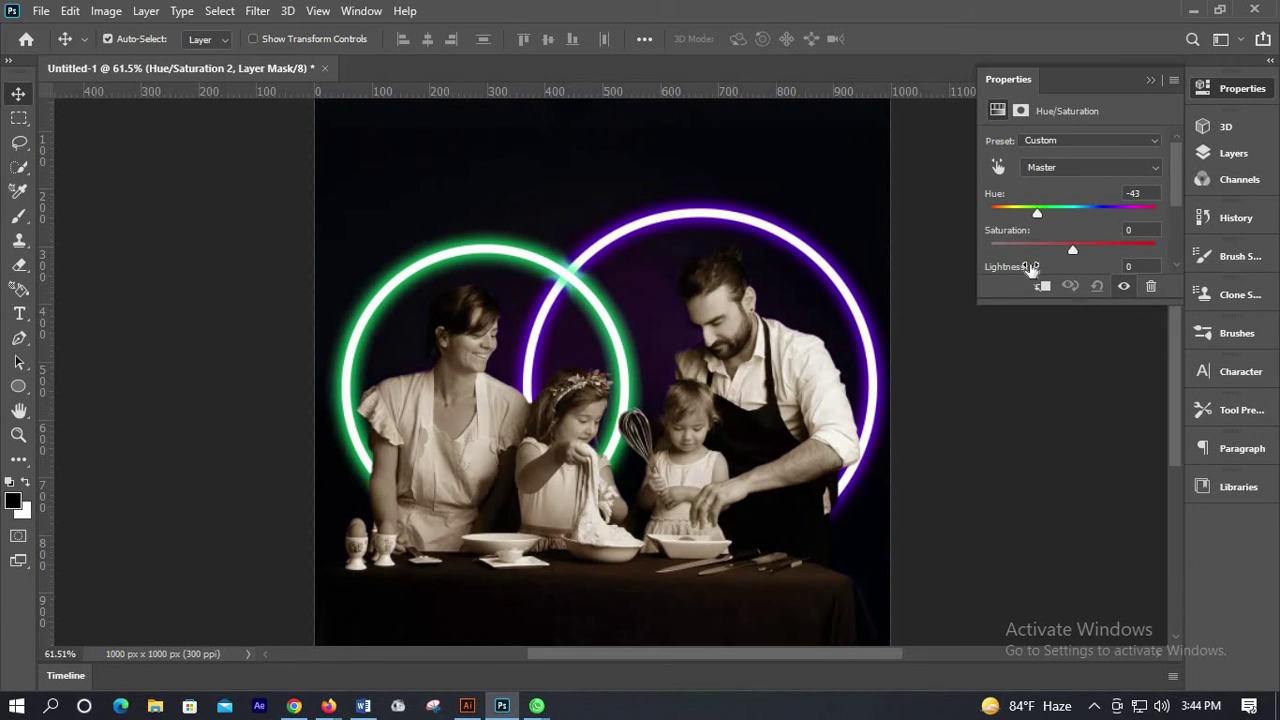
# - Clip the new adjustment to the smaller circle's layer and try hue -172 with saturation -100
pyautogui.click(1041, 288)
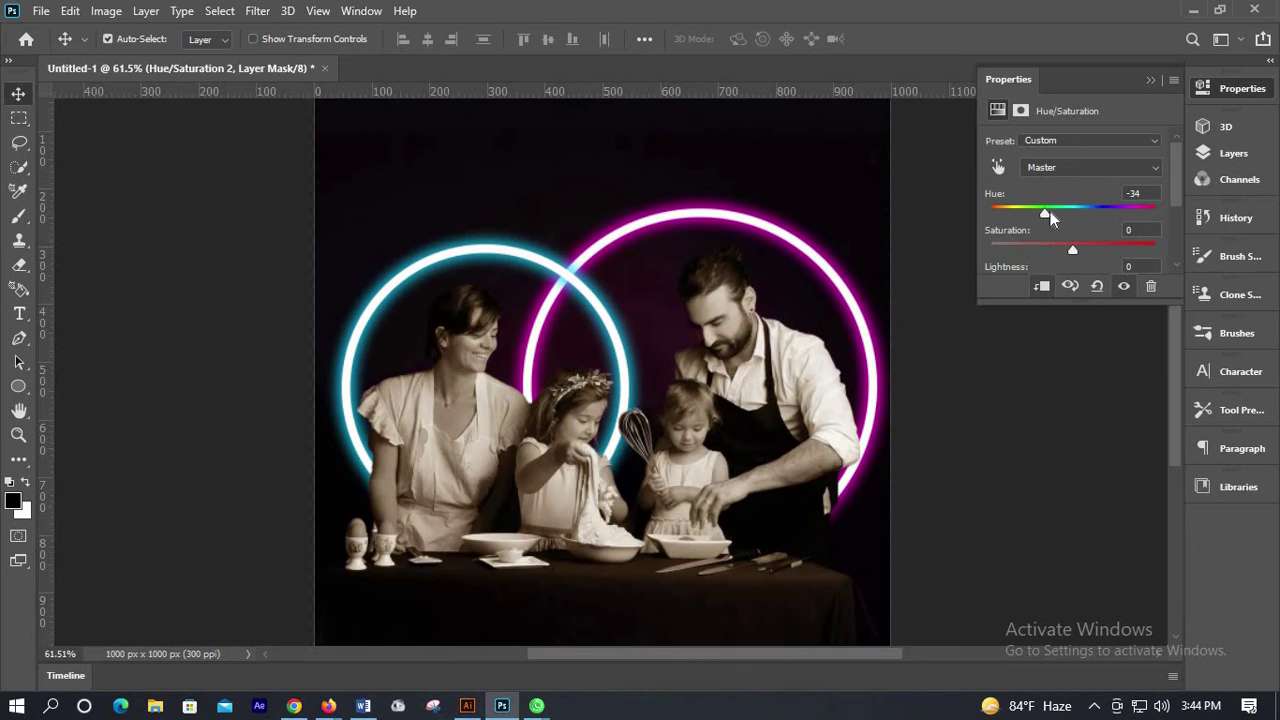
pyautogui.moveTo(1052, 212); pyautogui.dragTo(988, 220)
pyautogui.moveTo(1075, 250); pyautogui.dragTo(1136, 249)
pyautogui.moveTo(1007, 261); pyautogui.dragTo(977, 257)
pyautogui.click(1051, 214)
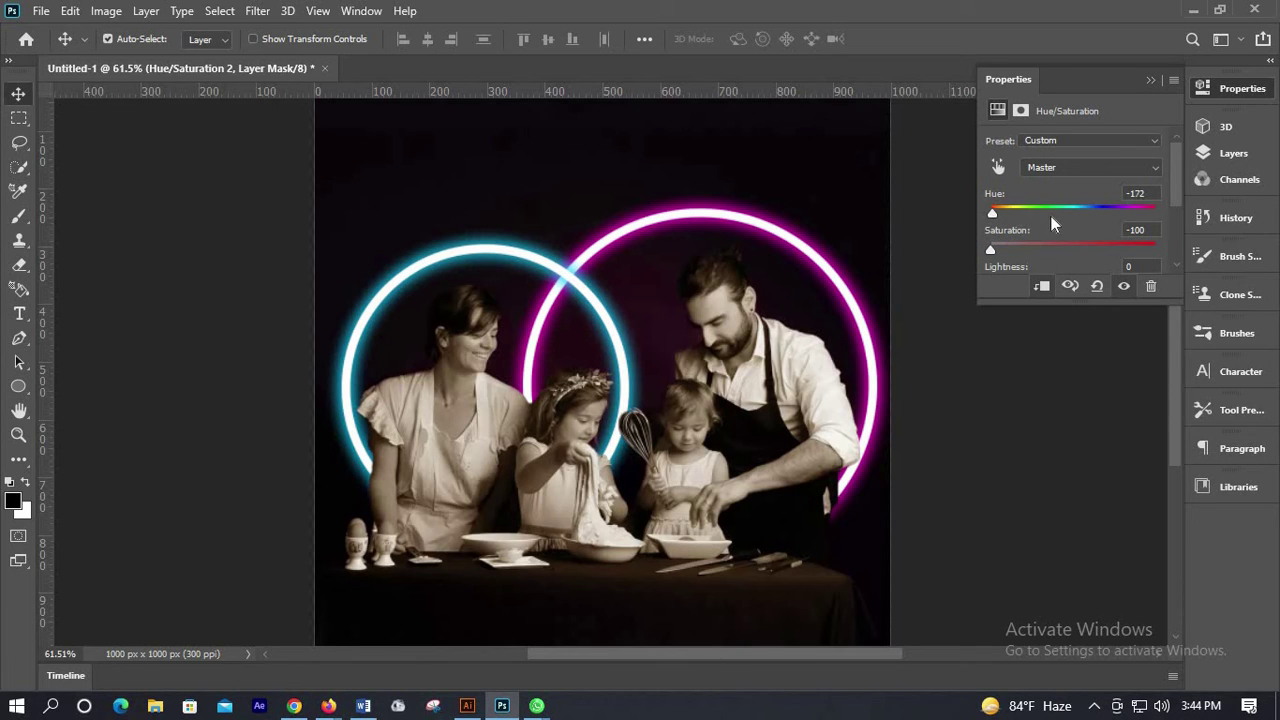
# - Unclip the adjustment and set its hue to +12 and saturation to +16
pyautogui.click(1040, 288)
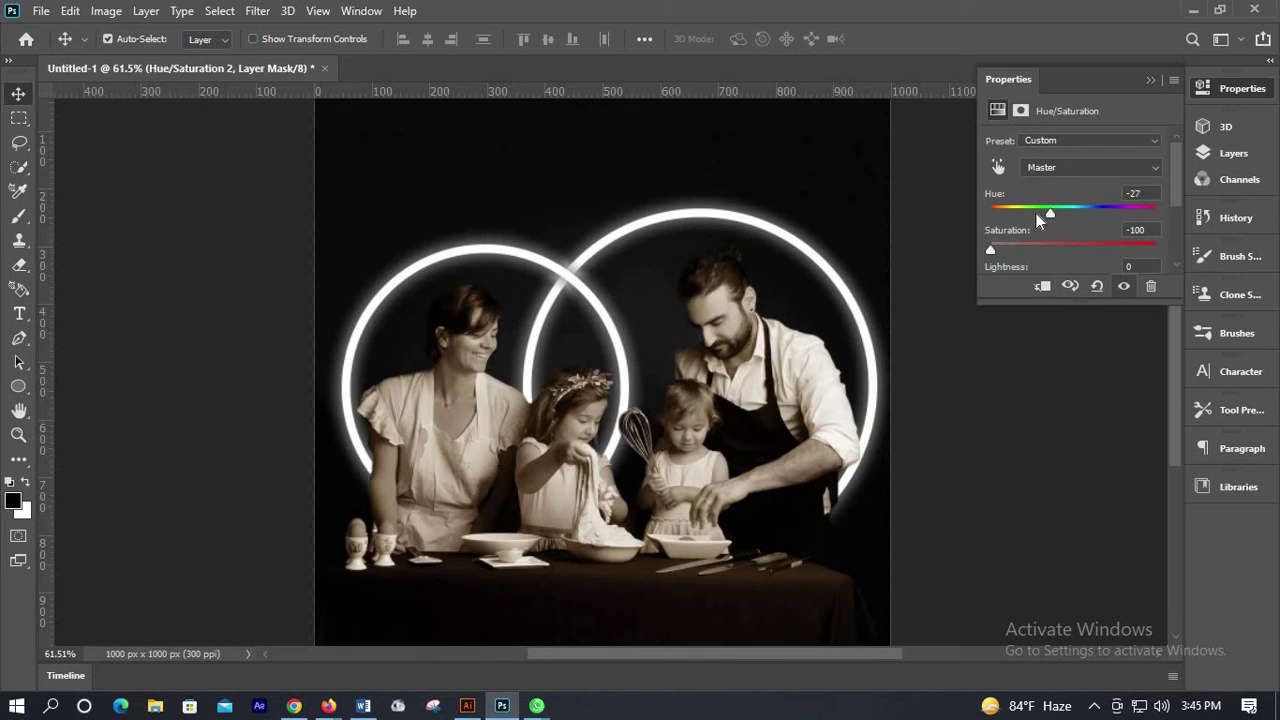
pyautogui.moveTo(1051, 217); pyautogui.dragTo(1083, 245)
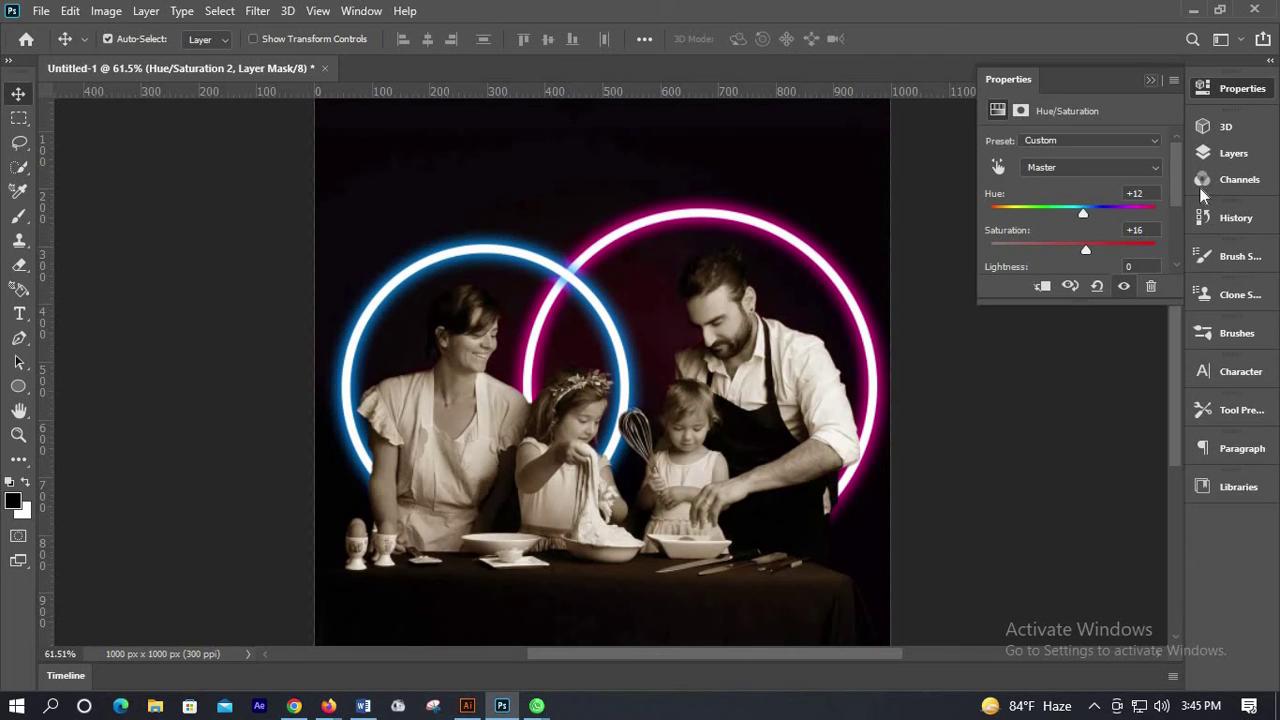
# - Delete the Hue/Saturation 2 adjustment above the smaller circle, including its layer mask
pyautogui.click(1150, 82)
pyautogui.press('F7')
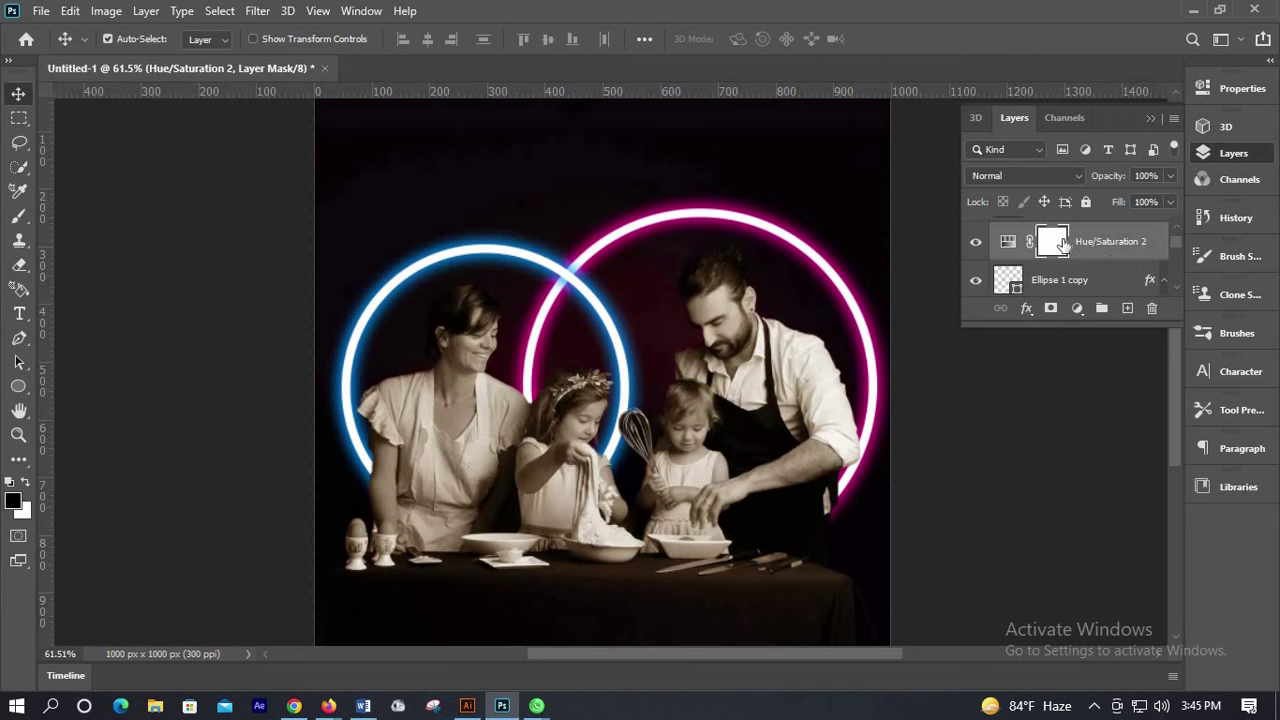
pyautogui.click(1153, 309)
pyautogui.click(553, 273)
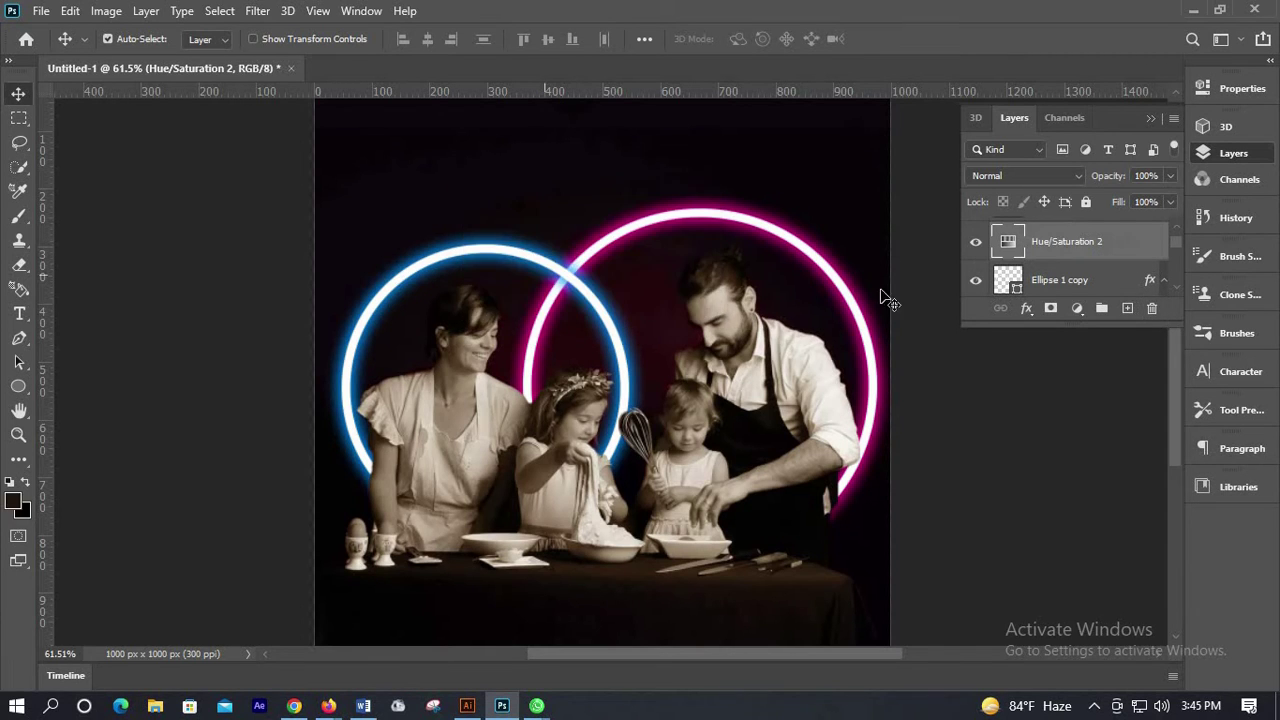
pyautogui.click(1151, 310)
pyautogui.click(555, 273)
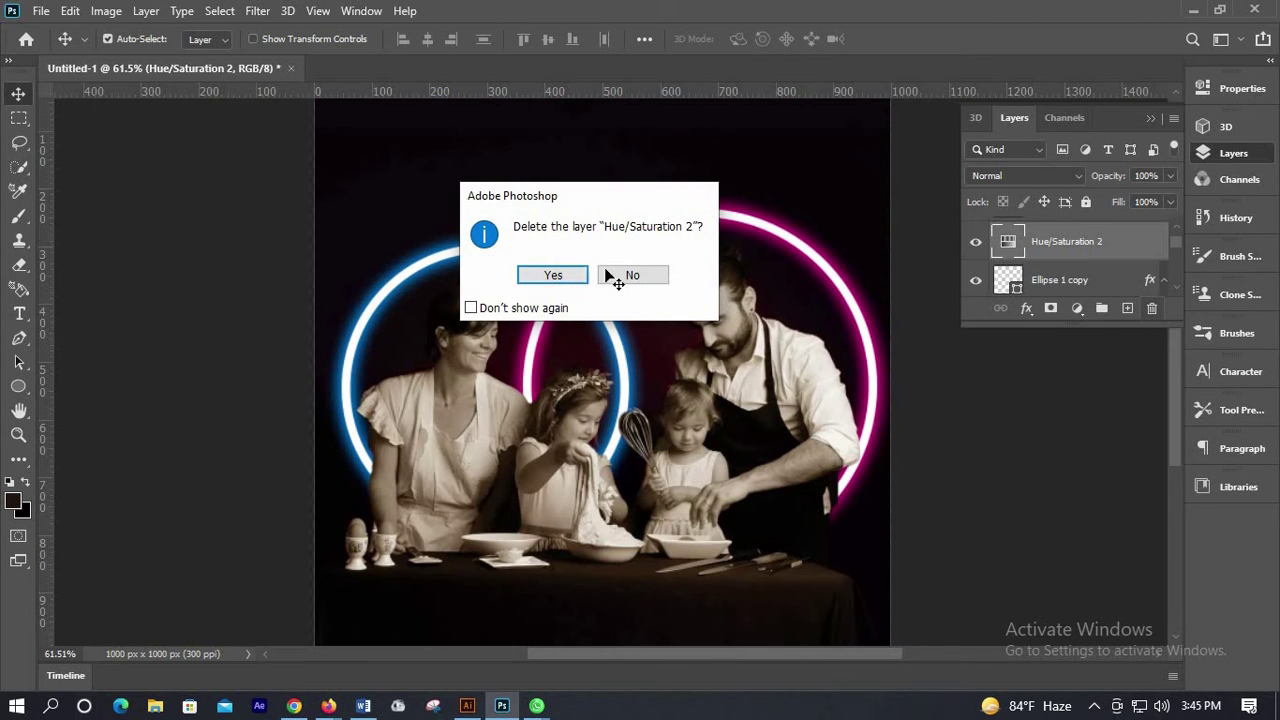
# - Add a Hue/Saturation adjustment directly above the Layer 1 background photo and set its hue to -68
pyautogui.click(643, 301)
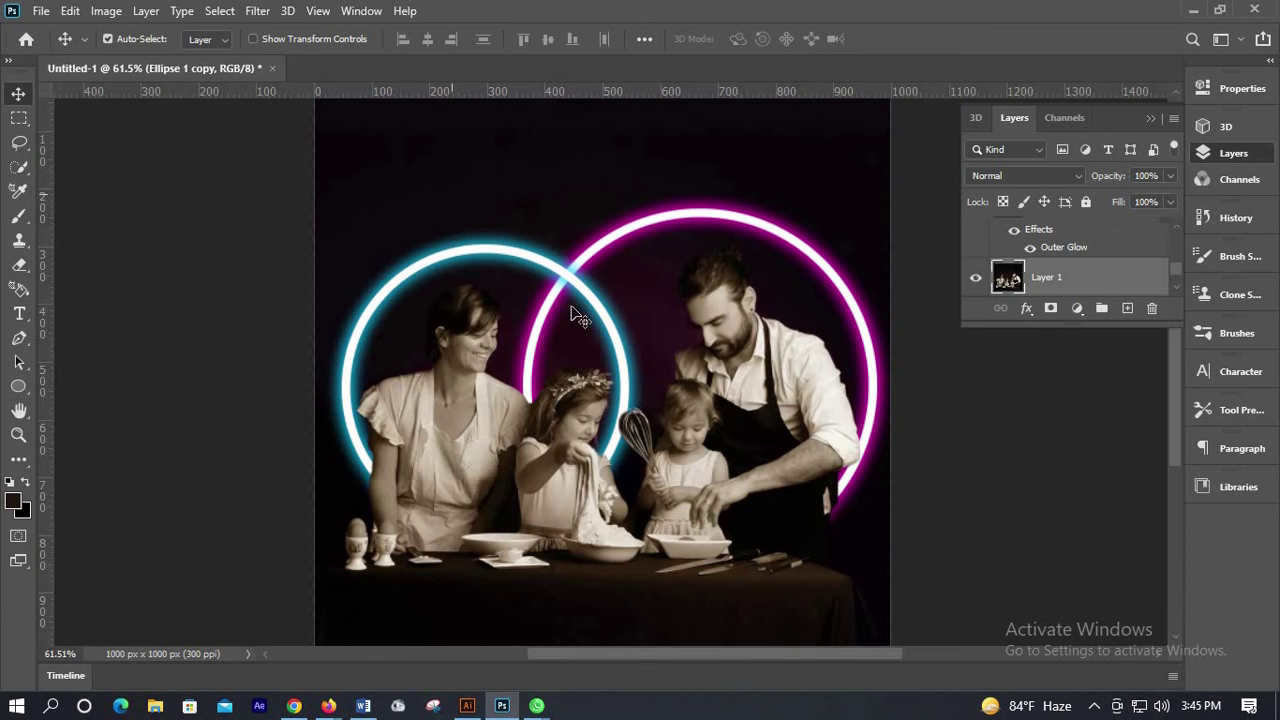
pyautogui.scroll(3, 614, 293)
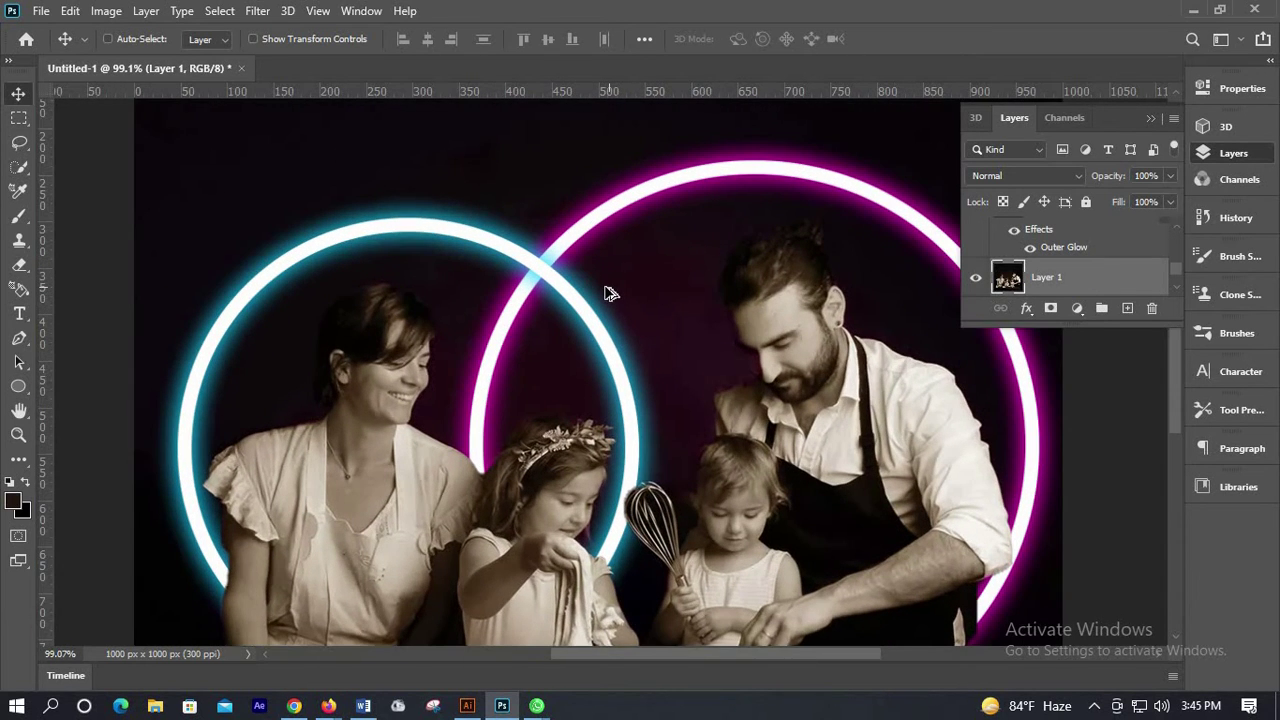
pyautogui.scroll(-2, 604, 293)
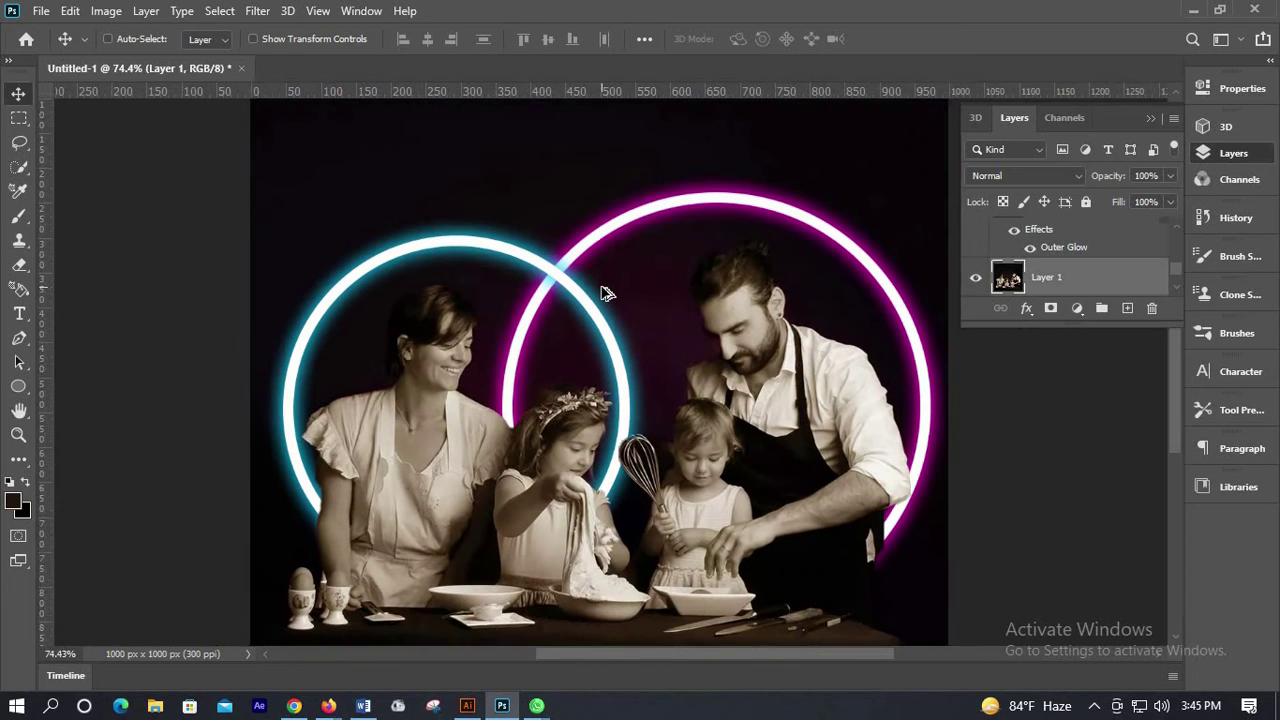
pyautogui.scroll(-1, 604, 293)
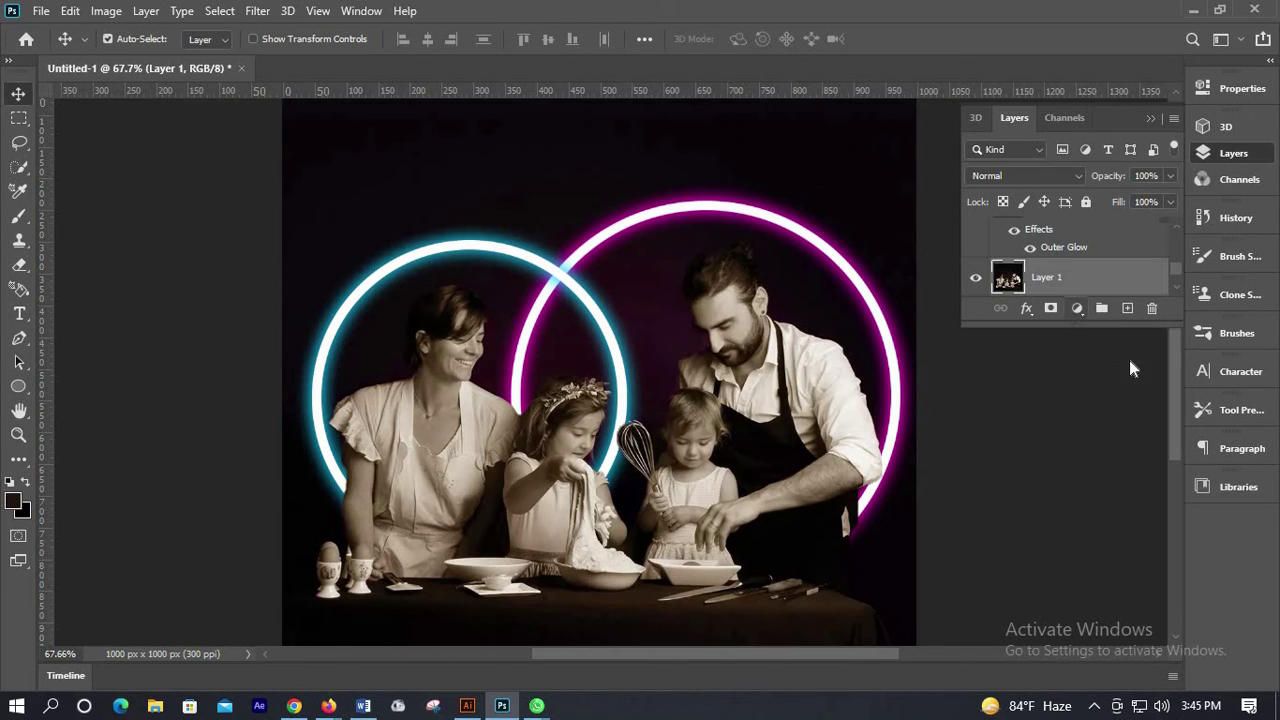
pyautogui.click(1077, 308)
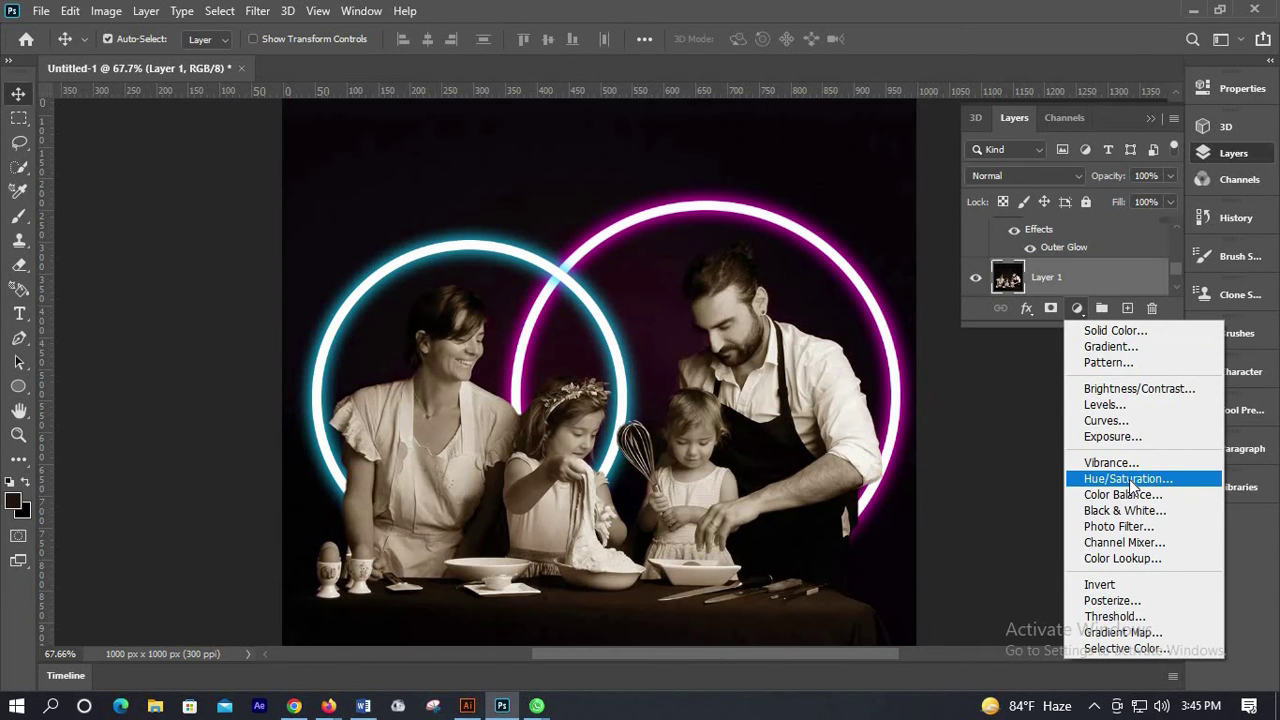
pyautogui.click(1128, 479)
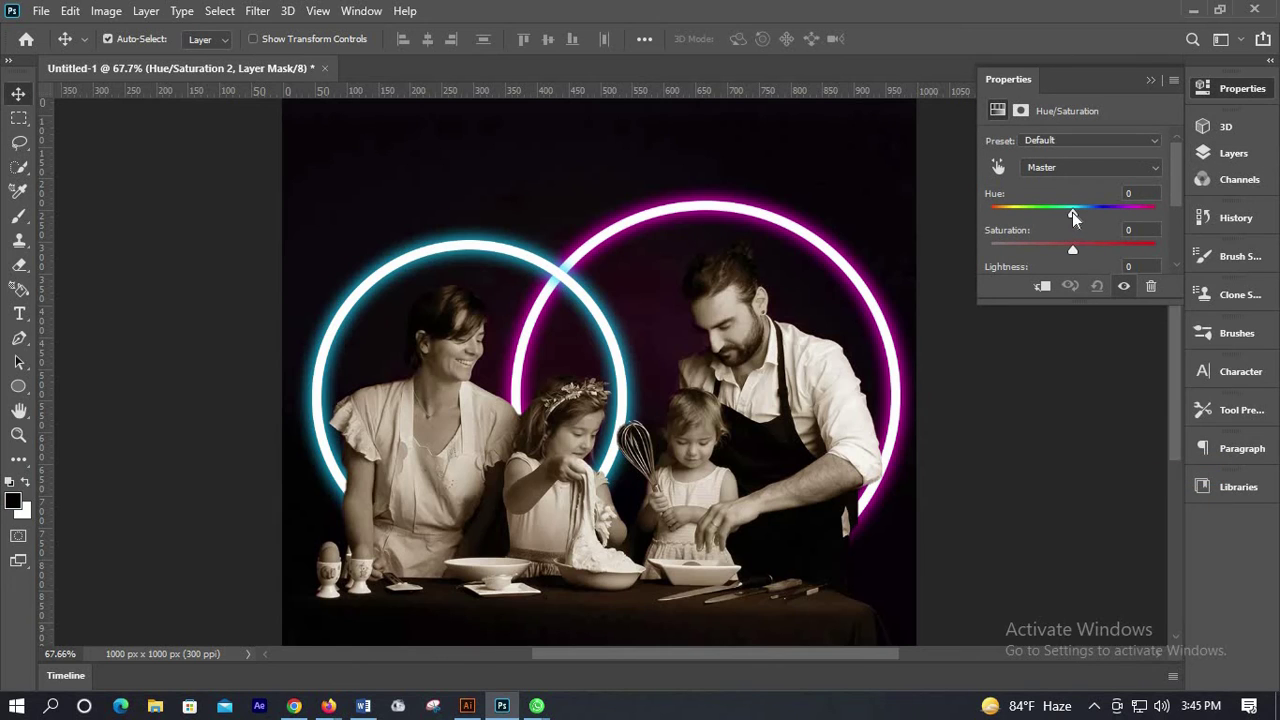
pyautogui.moveTo(1072, 217); pyautogui.dragTo(973, 211)
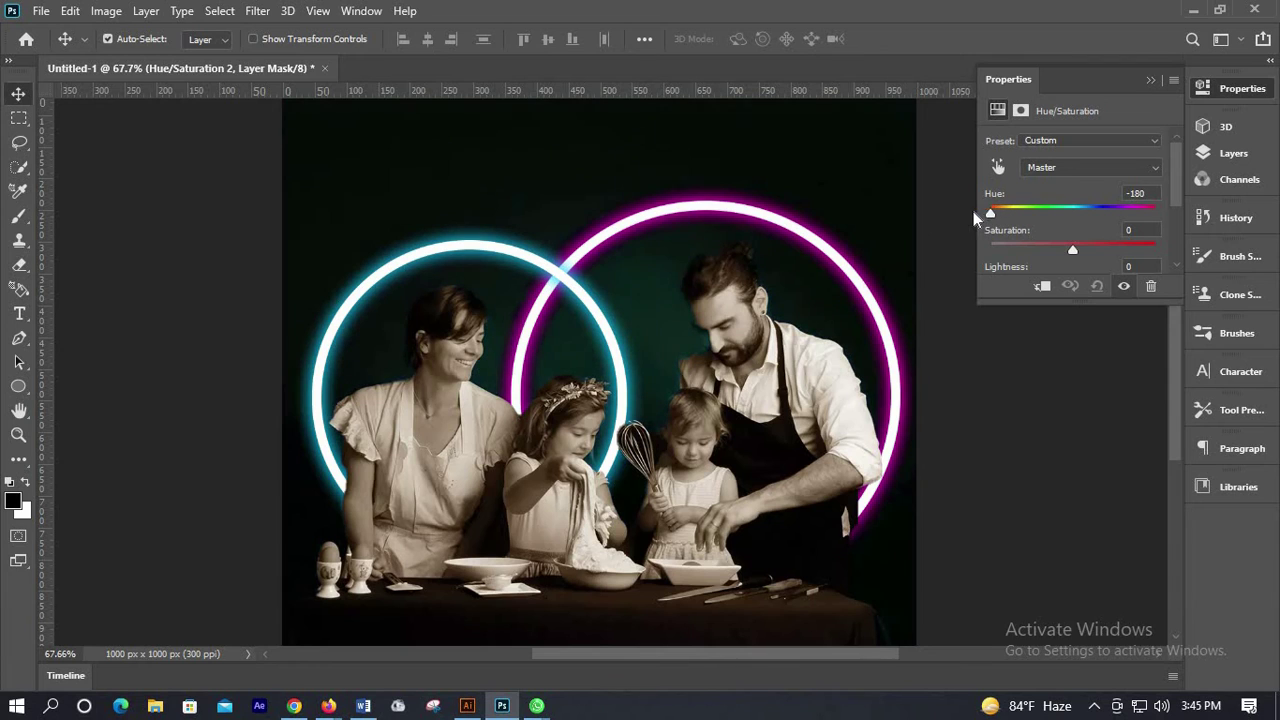
pyautogui.click(1048, 214)
pyautogui.moveTo(1074, 218); pyautogui.dragTo(1030, 218)
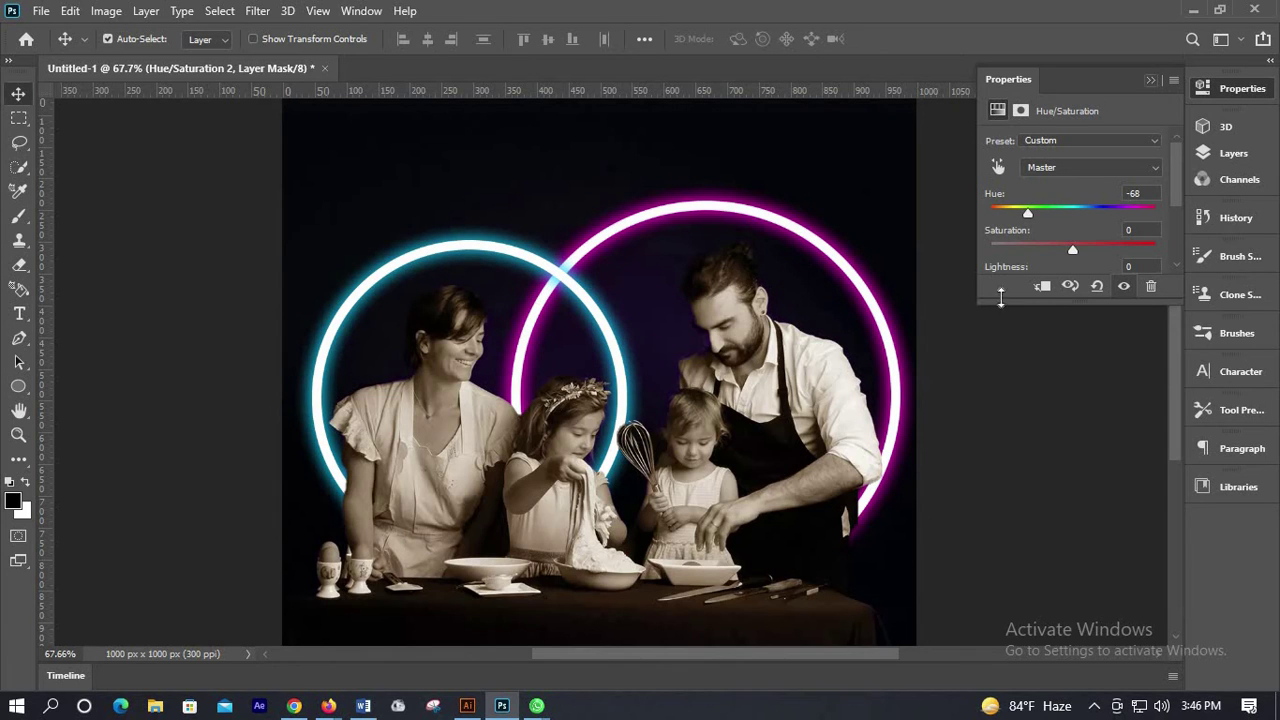
pyautogui.click(821, 354)
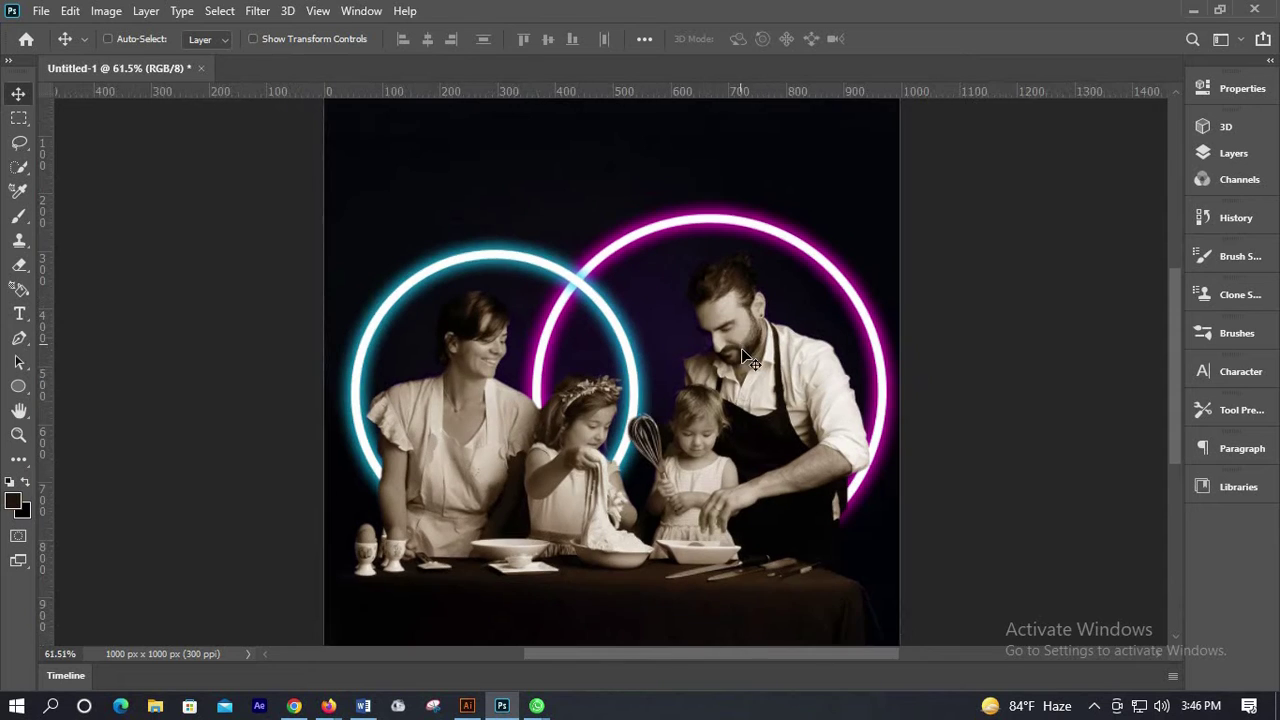
# - Create a new empty layer above the cut-out family on Layer 2
pyautogui.scroll(-2, 696, 376)
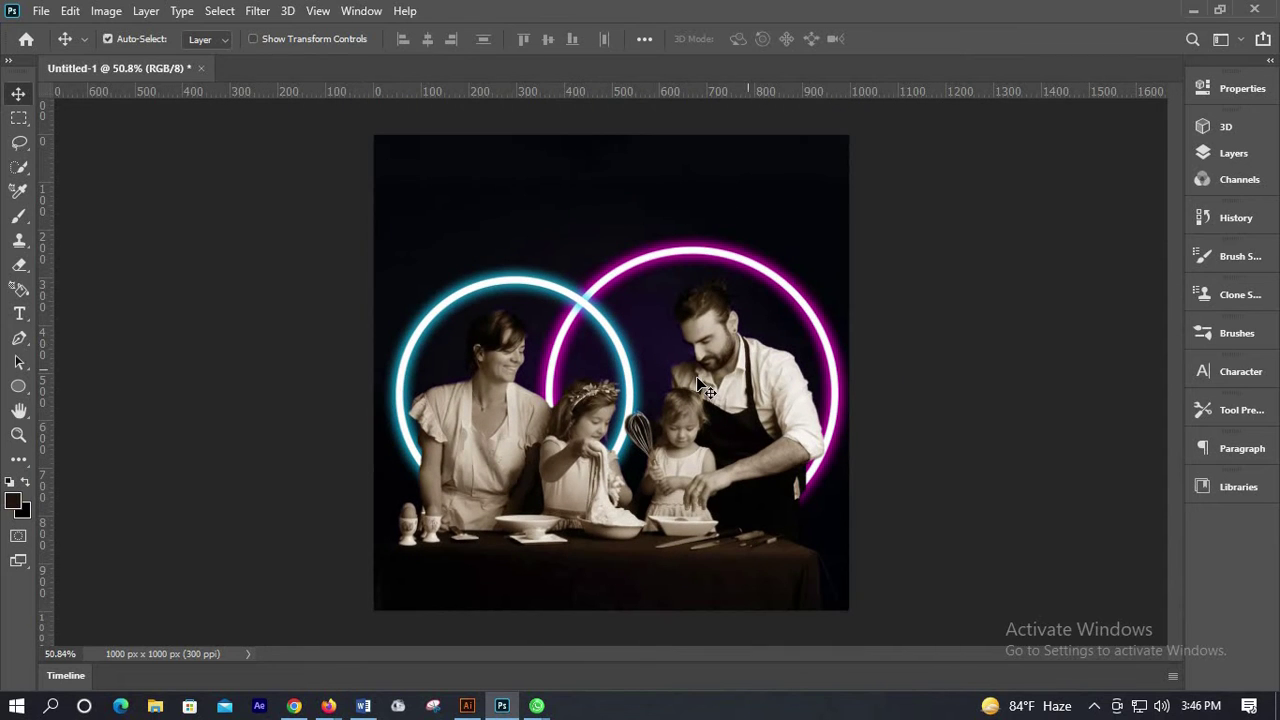
pyautogui.scroll(1, 695, 451)
pyautogui.scroll(2, 698, 455)
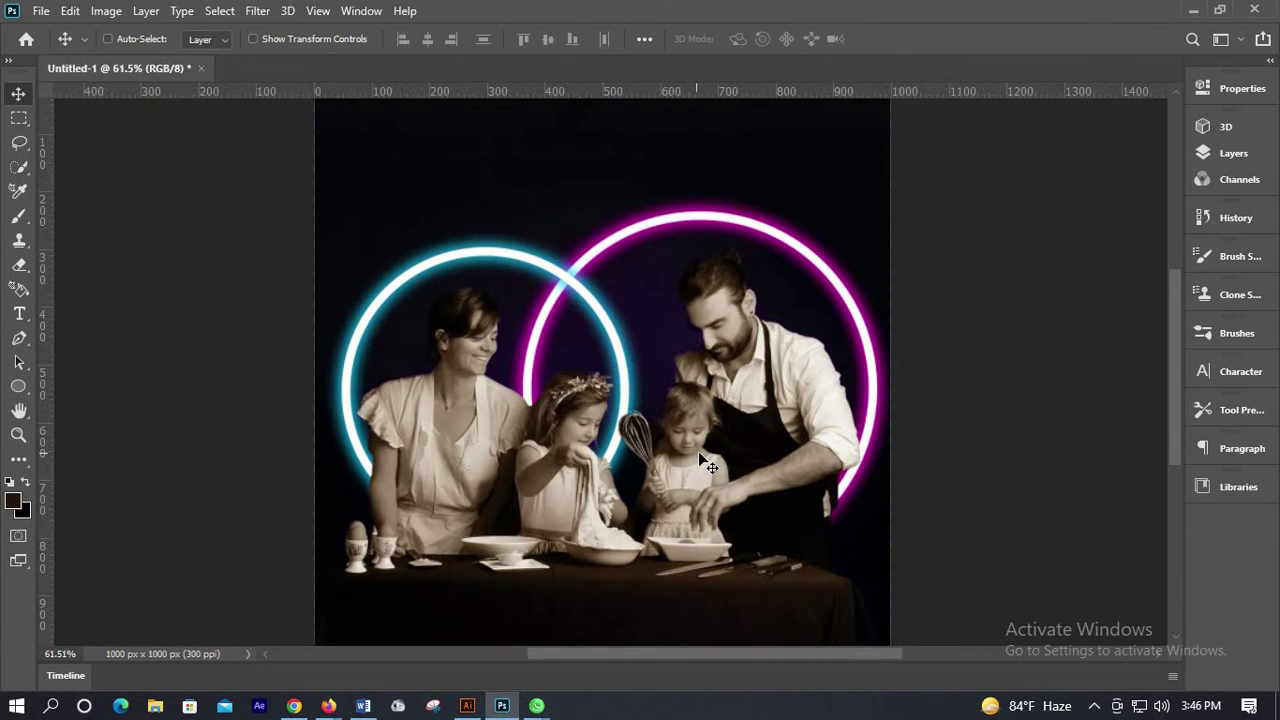
pyautogui.scroll(1, 700, 451)
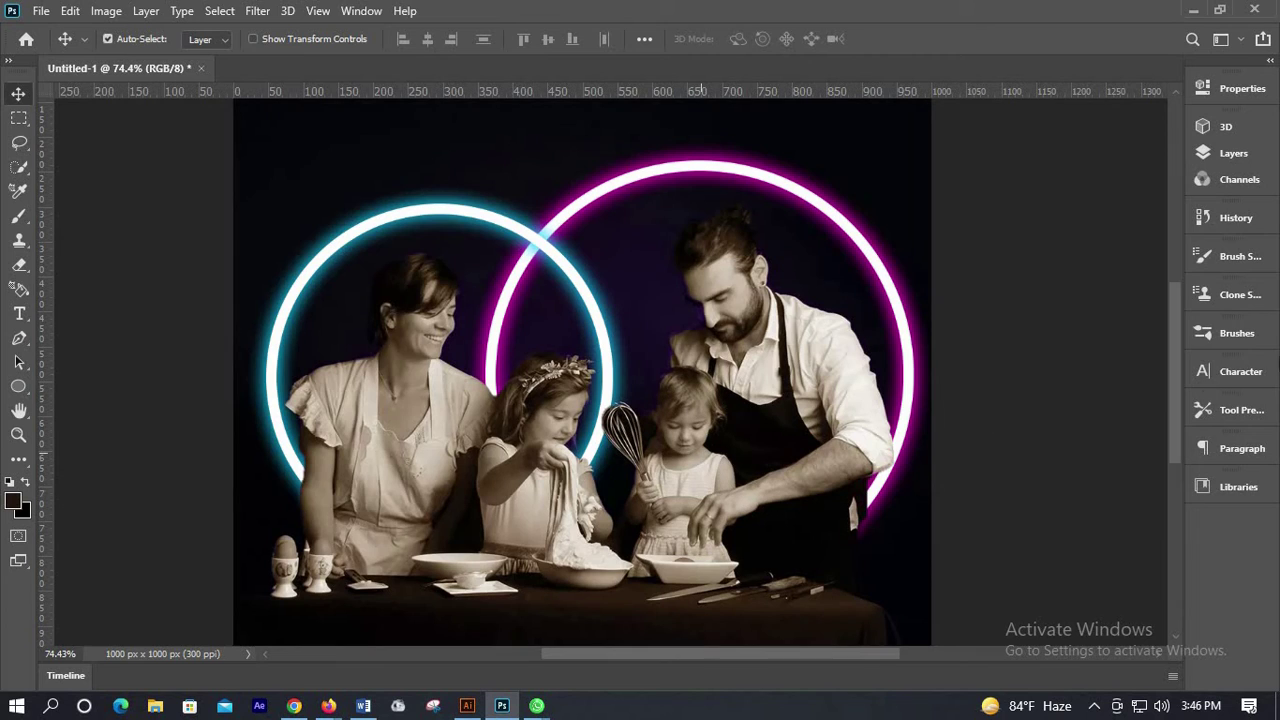
pyautogui.click(1232, 154)
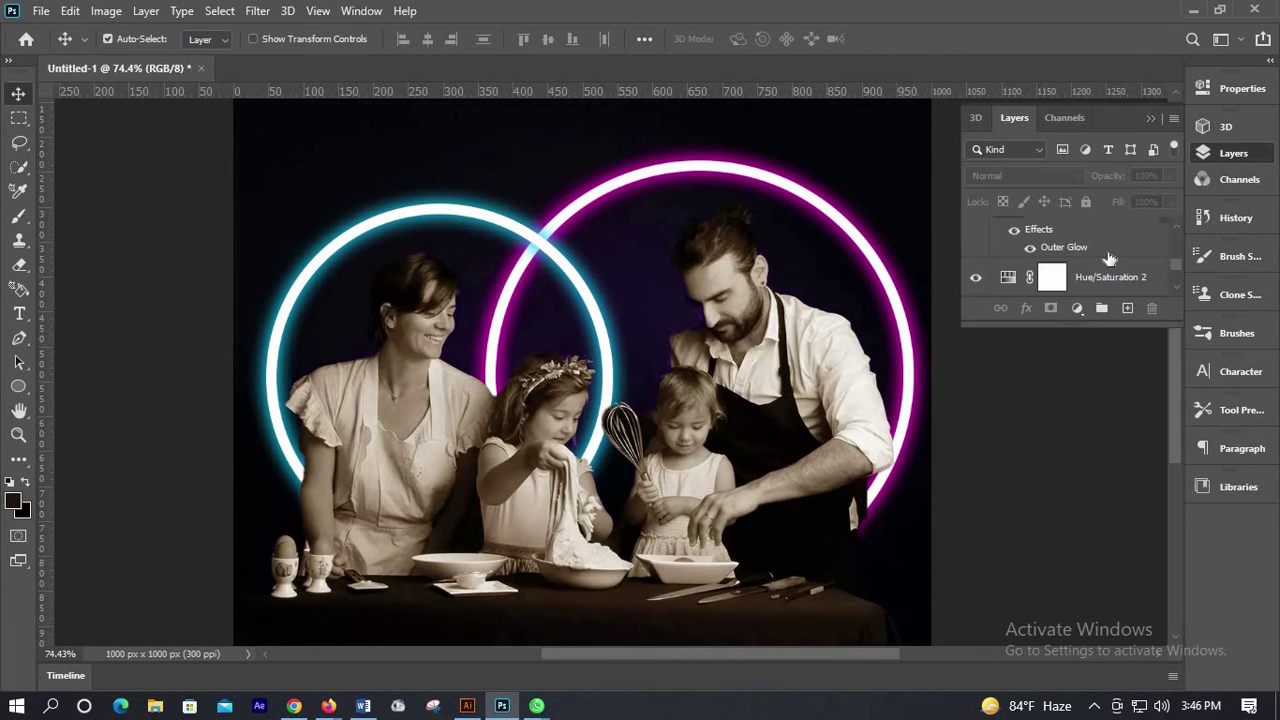
pyautogui.scroll(2, 1108, 258)
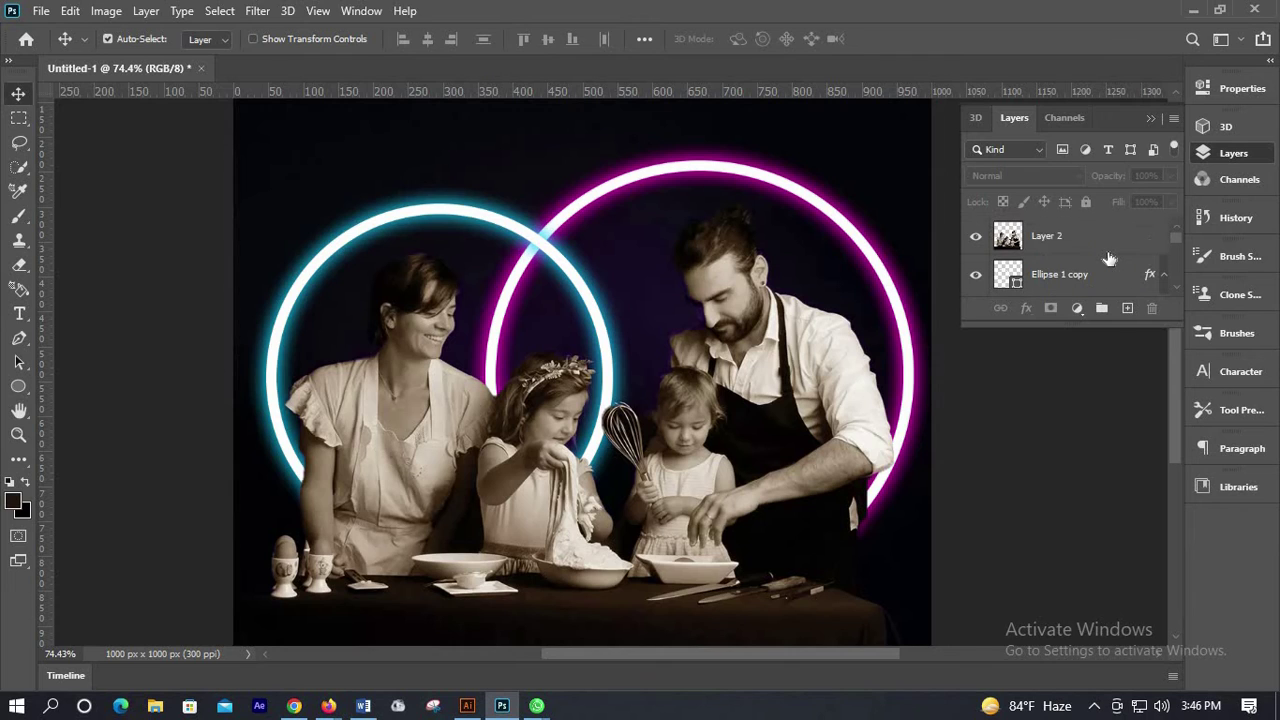
pyautogui.click(1094, 250)
pyautogui.click(1128, 310)
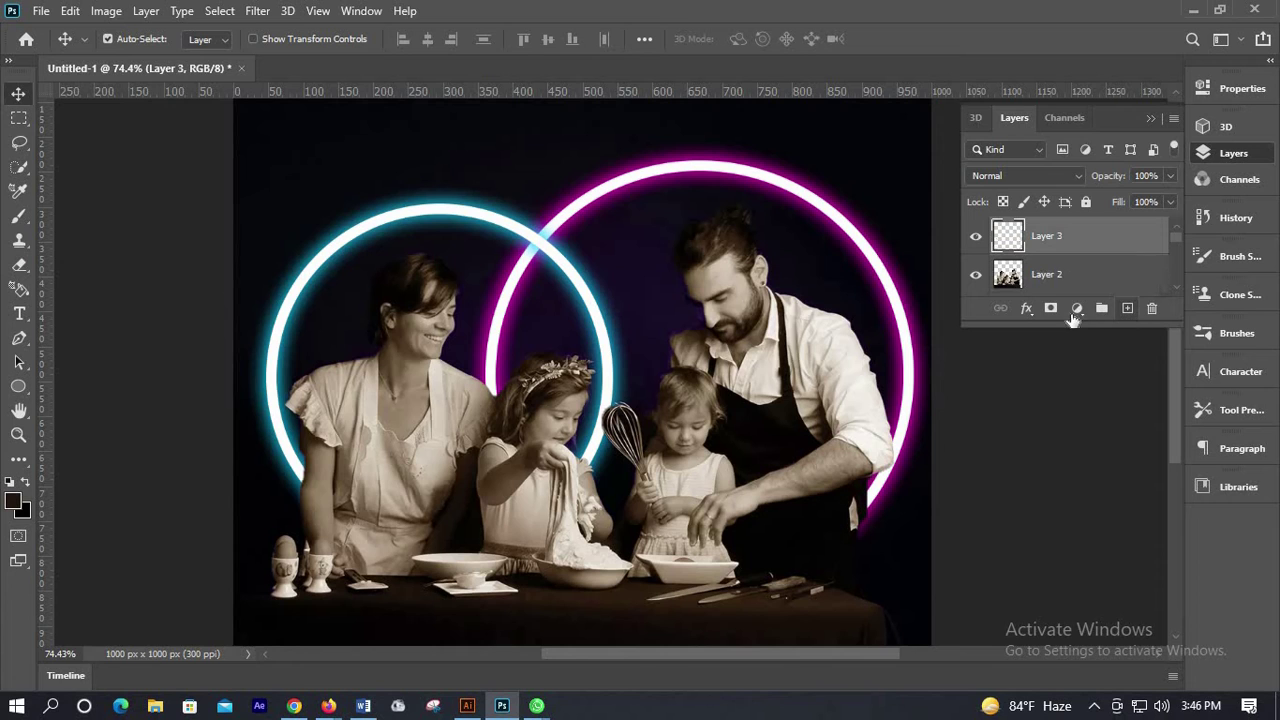
# - Add a Solid Color fill layer above the family cut-out using bright pink fa2178
pyautogui.click(1077, 312)
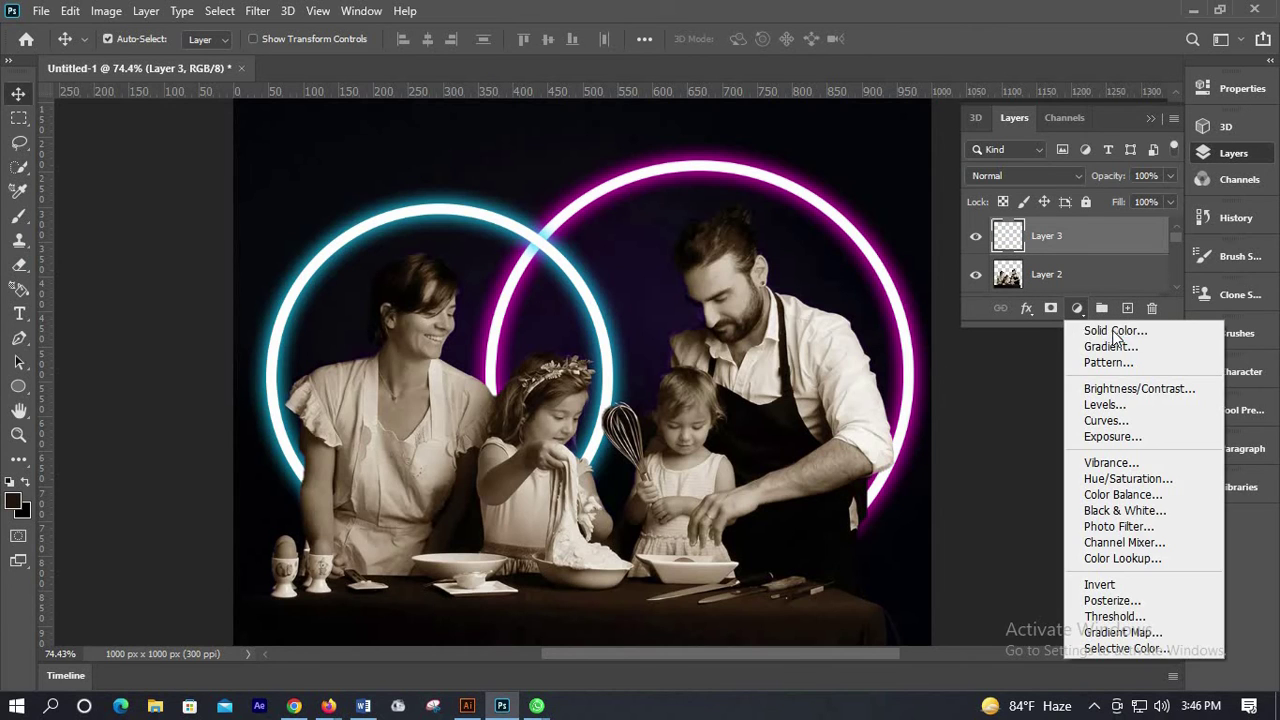
pyautogui.click(1110, 331)
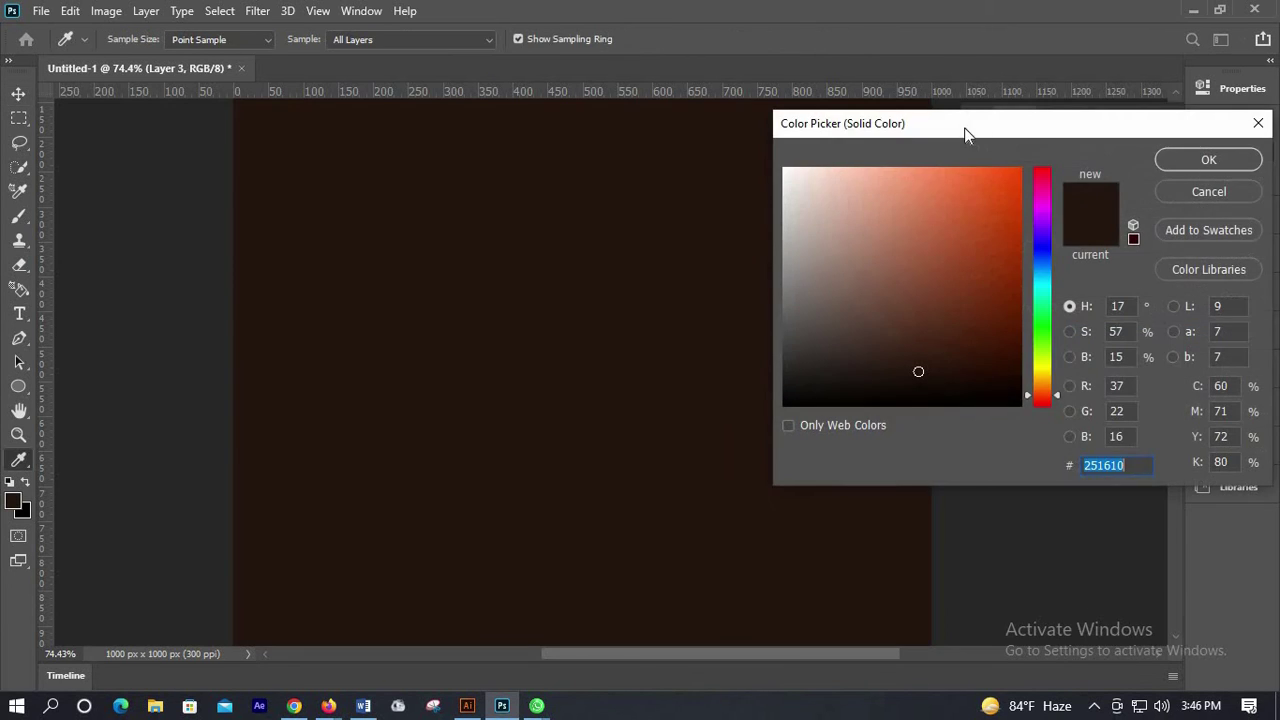
pyautogui.moveTo(1105, 394)
pyautogui.mouseDown()
pyautogui.moveTo(1092, 220)
pyautogui.moveTo(1103, 190)
pyautogui.mouseUp()
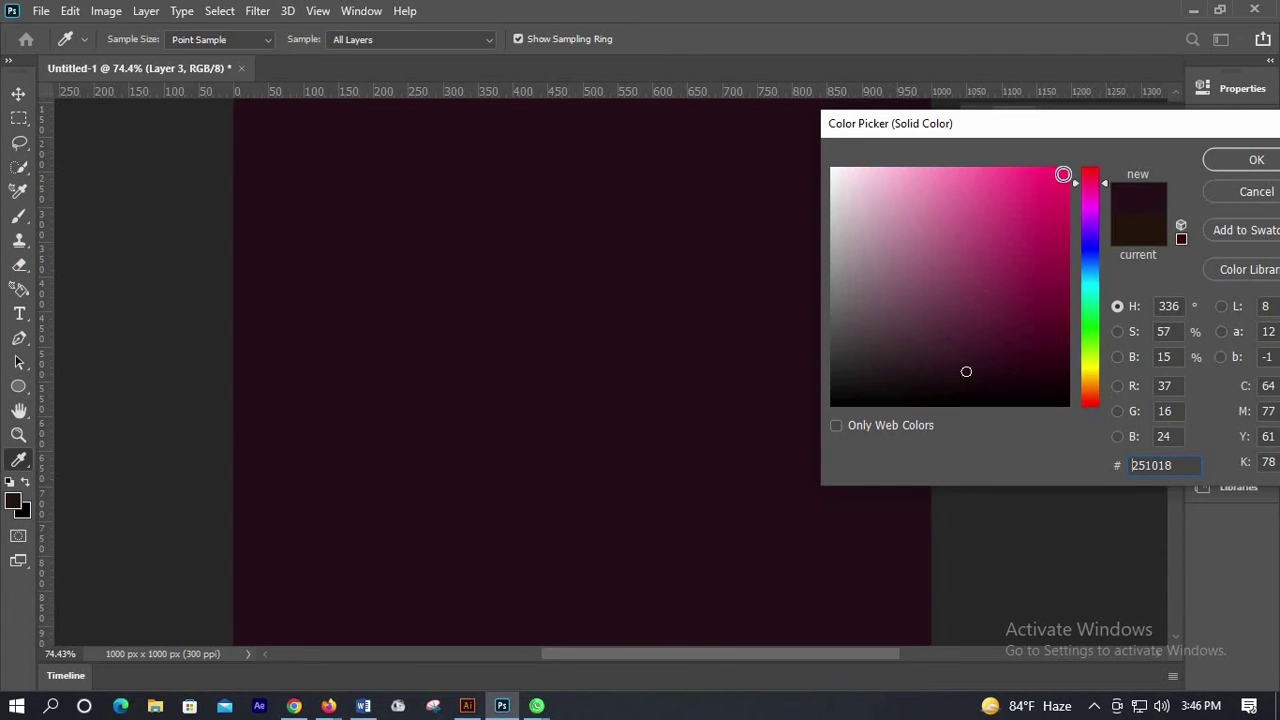
pyautogui.click(1063, 175)
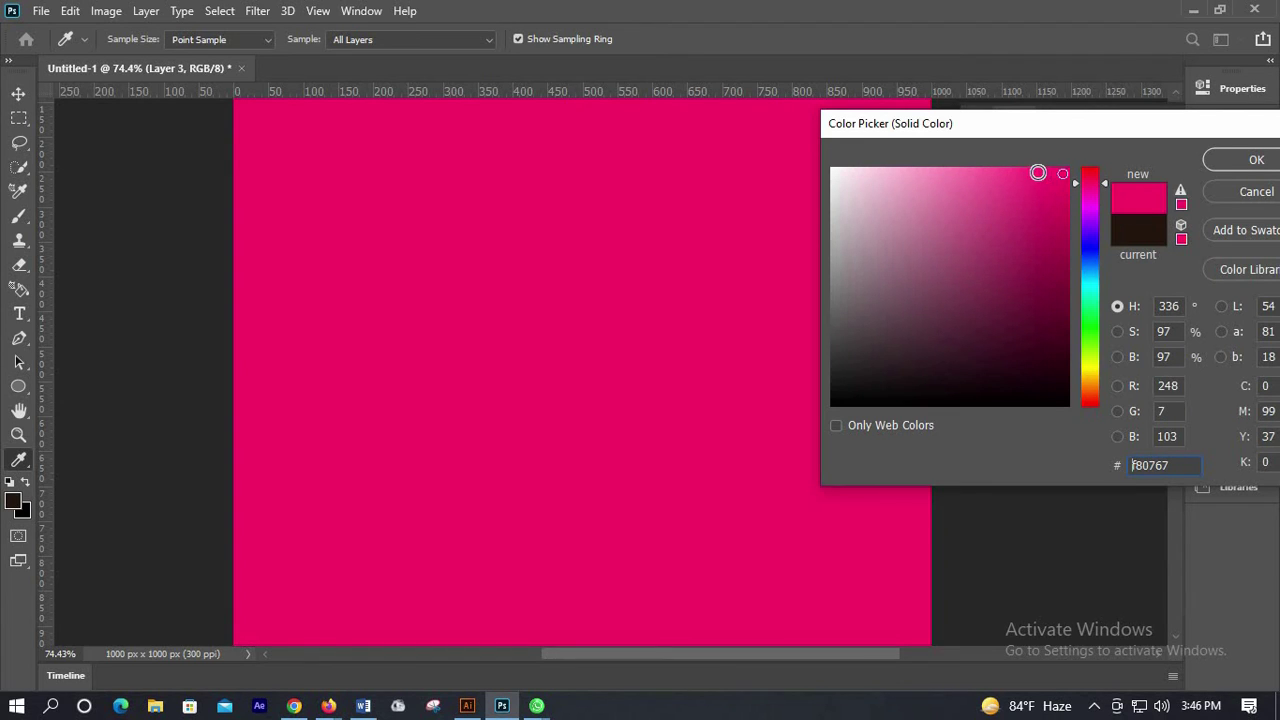
pyautogui.click(1038, 173)
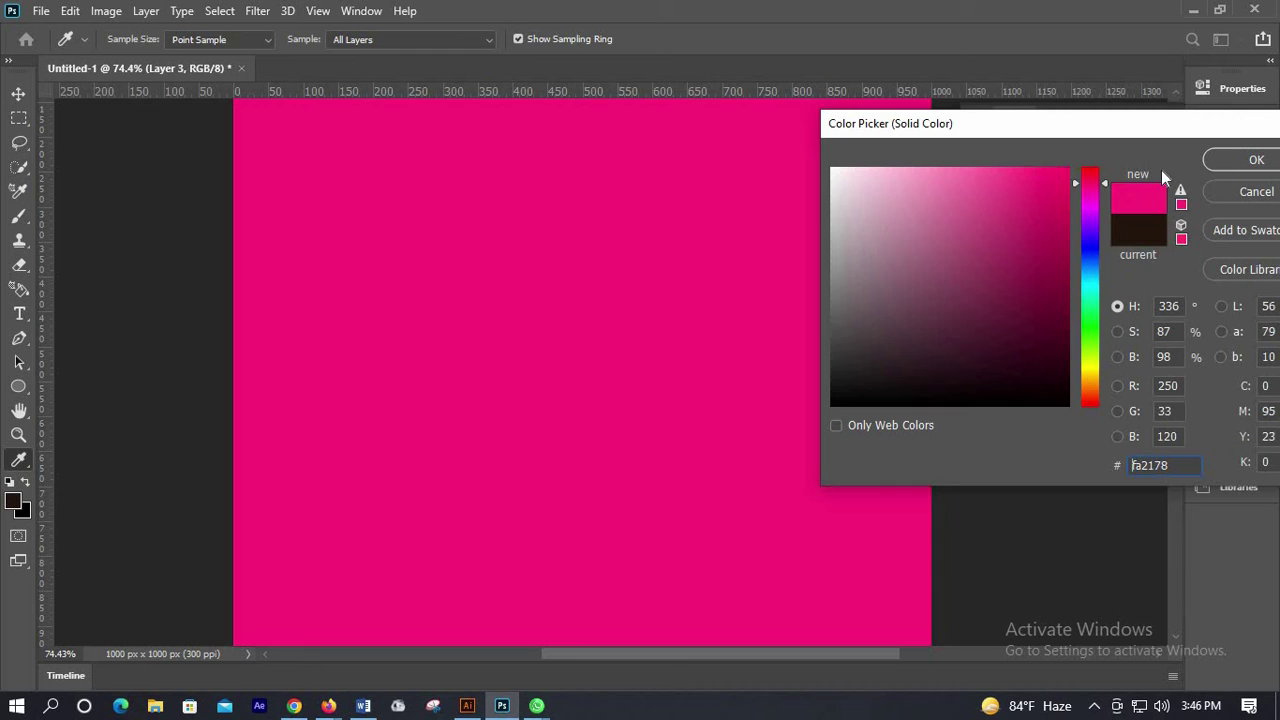
pyautogui.click(1228, 160)
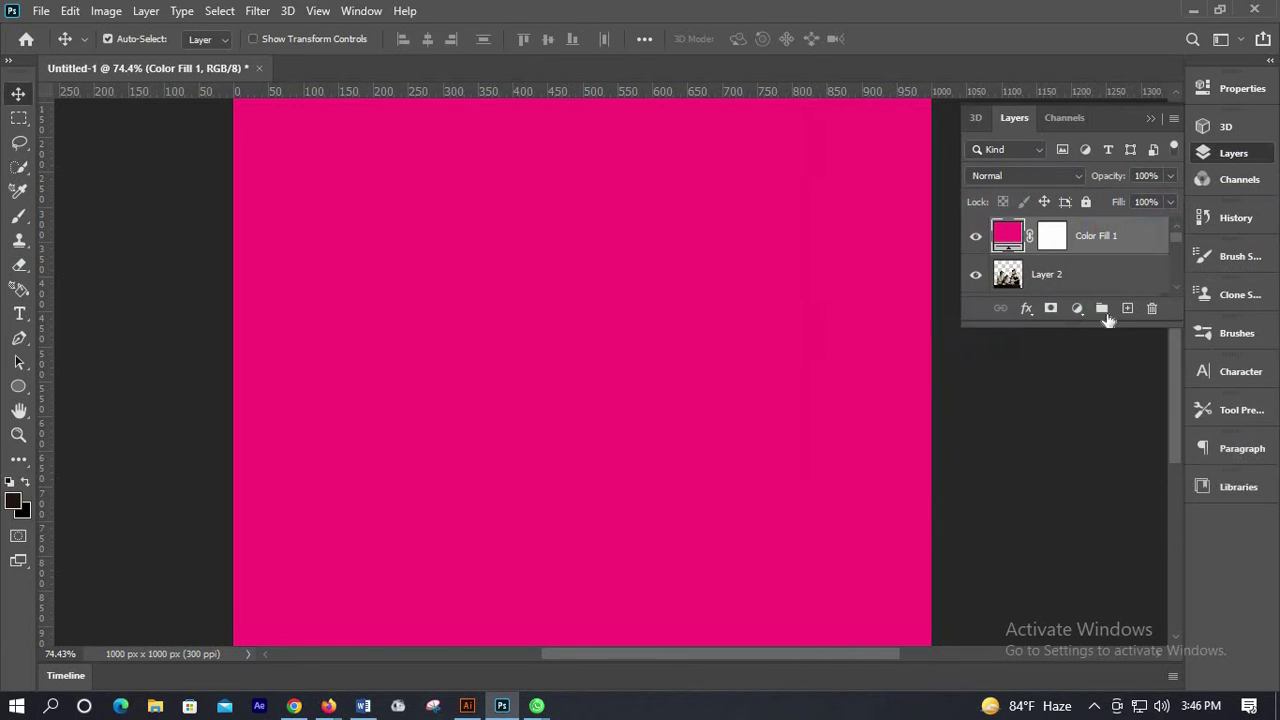
# - Invert the Color Fill 1 layer mask to black so the pink fill is hidden
pyautogui.click(1053, 236)
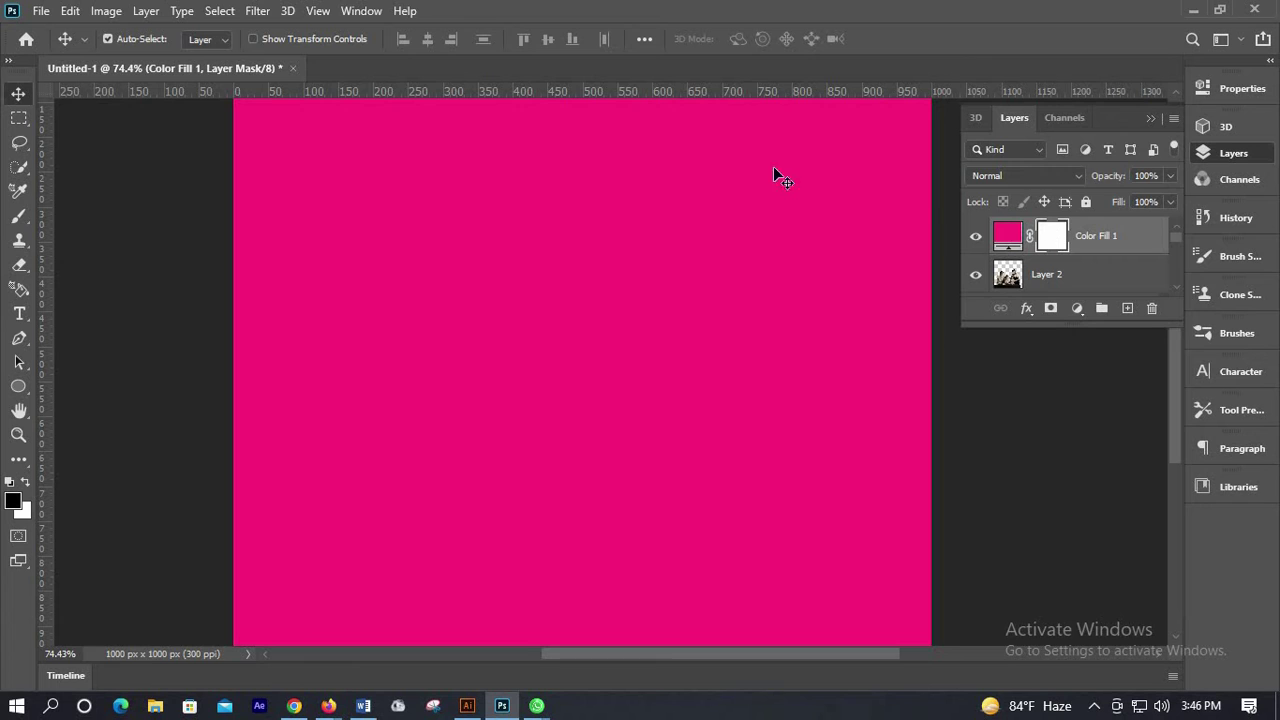
pyautogui.click(217, 12)
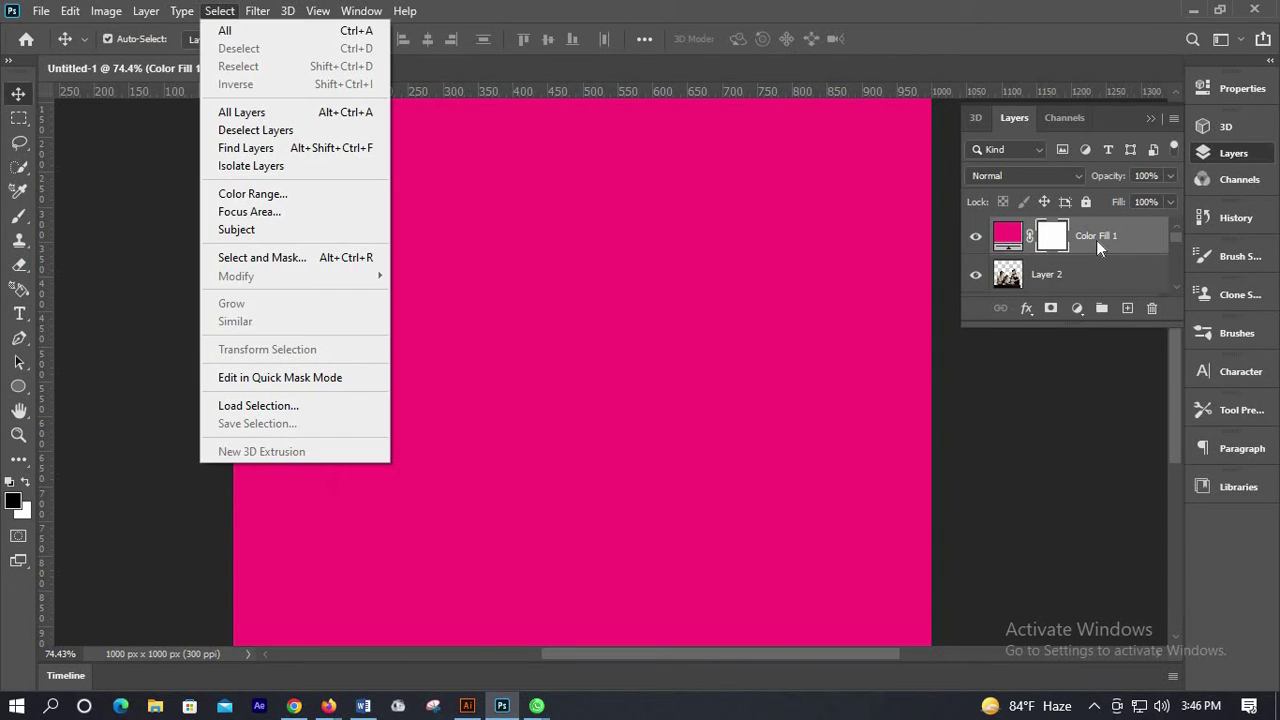
pyautogui.click(1062, 236)
pyautogui.click(1046, 274)
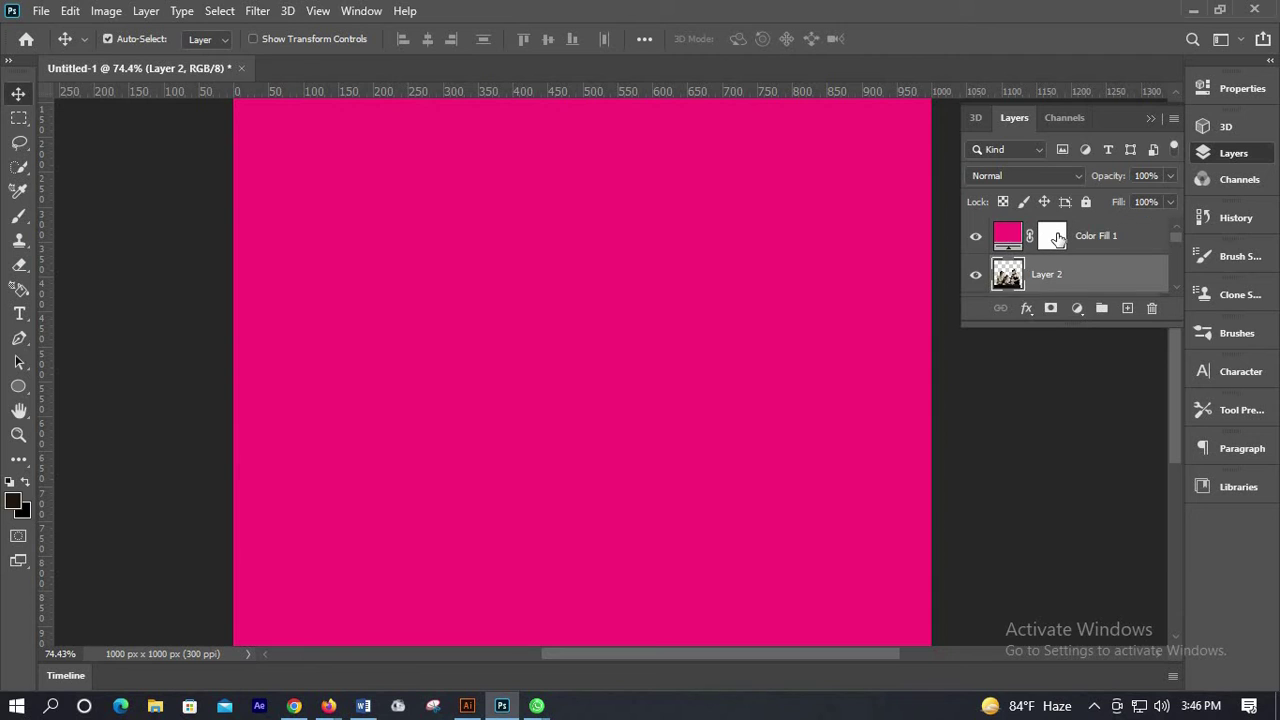
pyautogui.click(1058, 238)
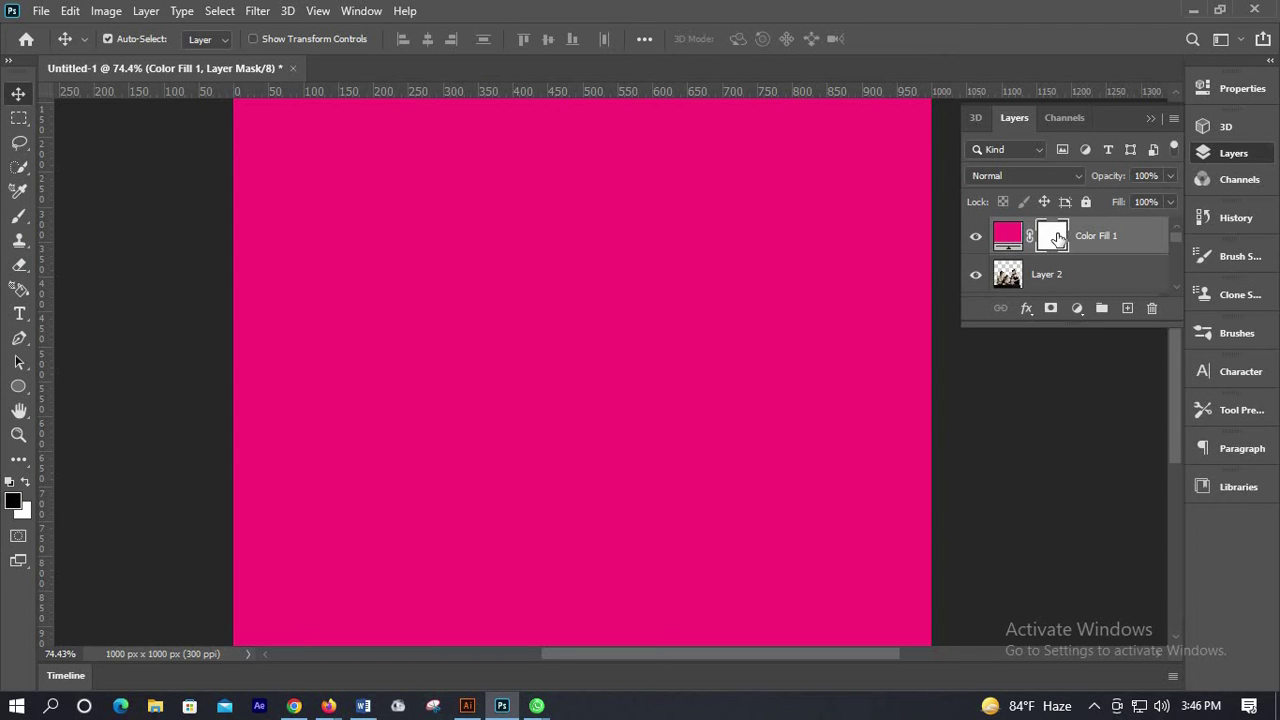
pyautogui.hotkey('ctrl', 'i')
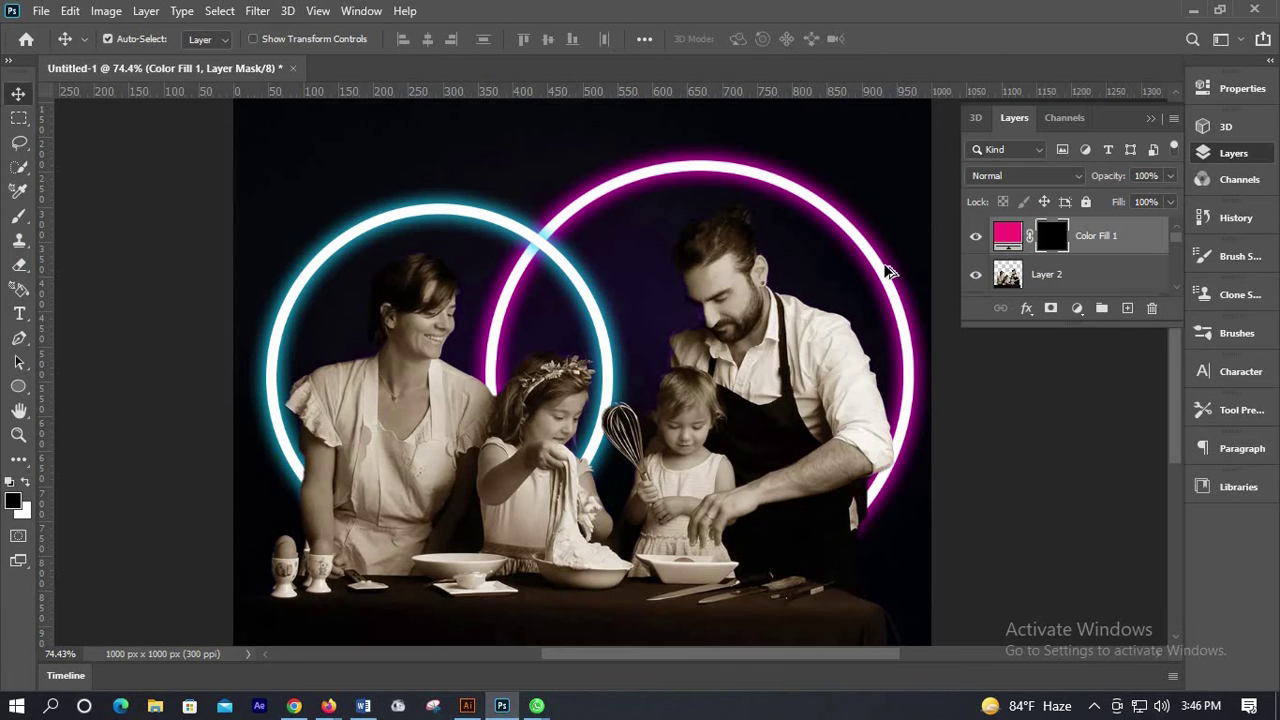
# - Set up the Brush tool with a 50 px soft tip and white as the foreground colour
pyautogui.scroll(3, 890, 272)
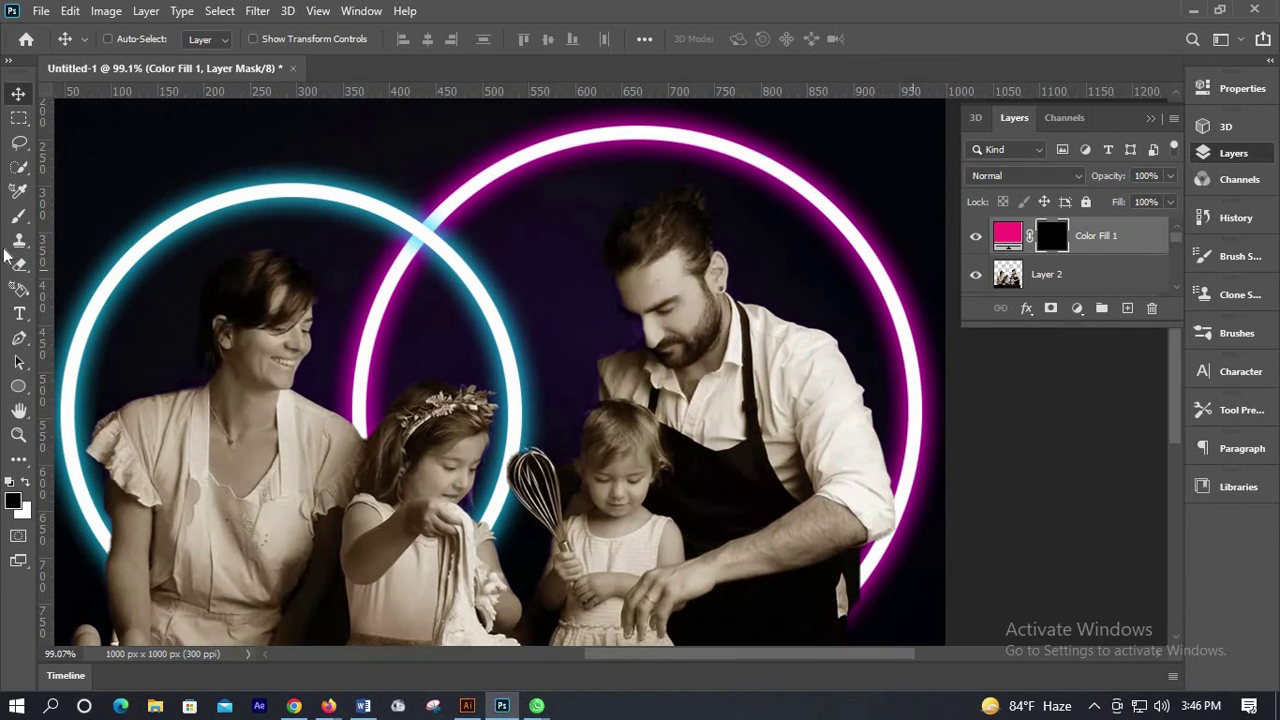
pyautogui.click(16, 218)
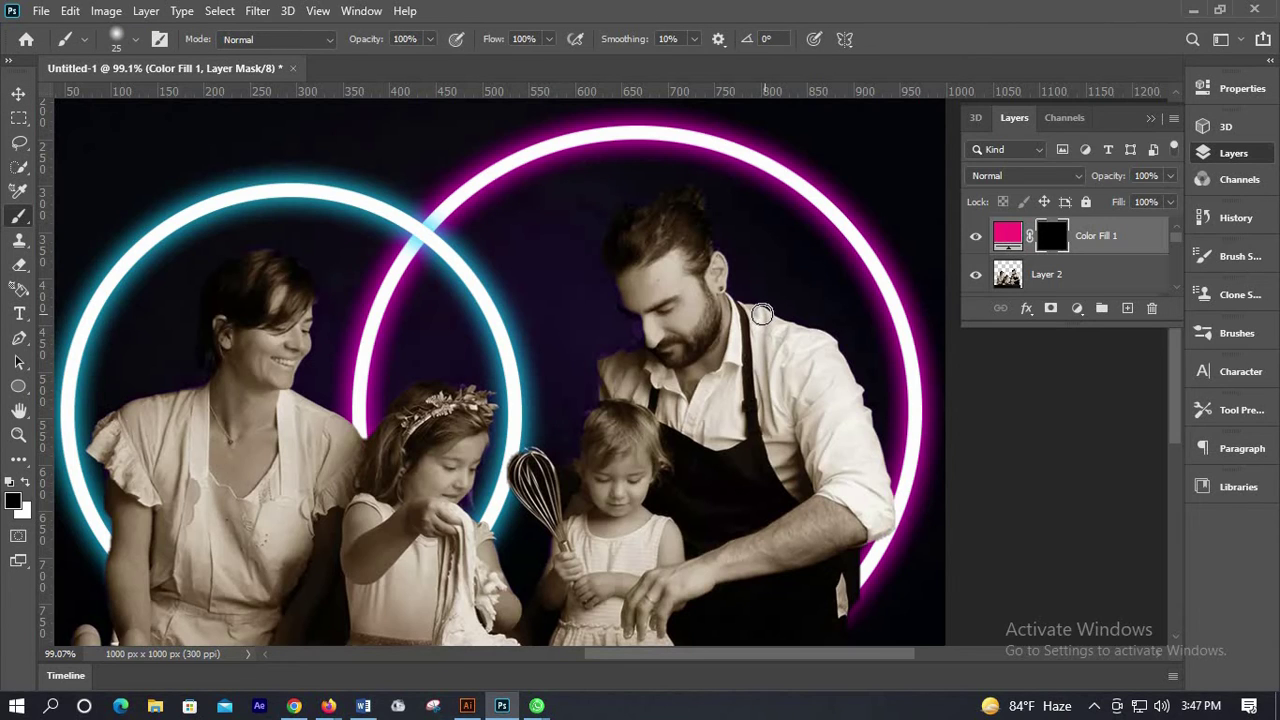
pyautogui.press(']')
pyautogui.press(']')
pyautogui.press(']')
pyautogui.click(26, 482)
# - Undo a full-opacity trial stroke on the man's shoulder and lower the brush opacity to 15%
pyautogui.moveTo(808, 335)
pyautogui.mouseDown()
pyautogui.moveTo(765, 315)
pyautogui.moveTo(812, 342)
pyautogui.mouseUp()
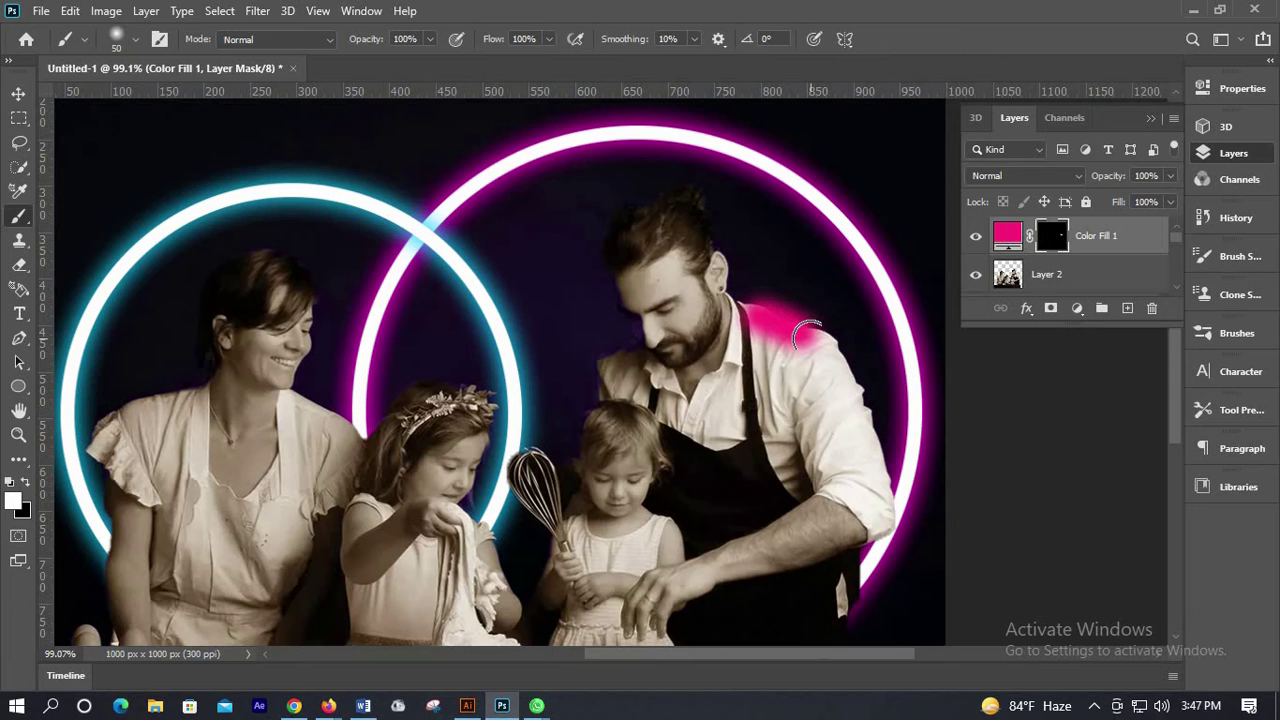
pyautogui.hotkey('ctrl', 'z')
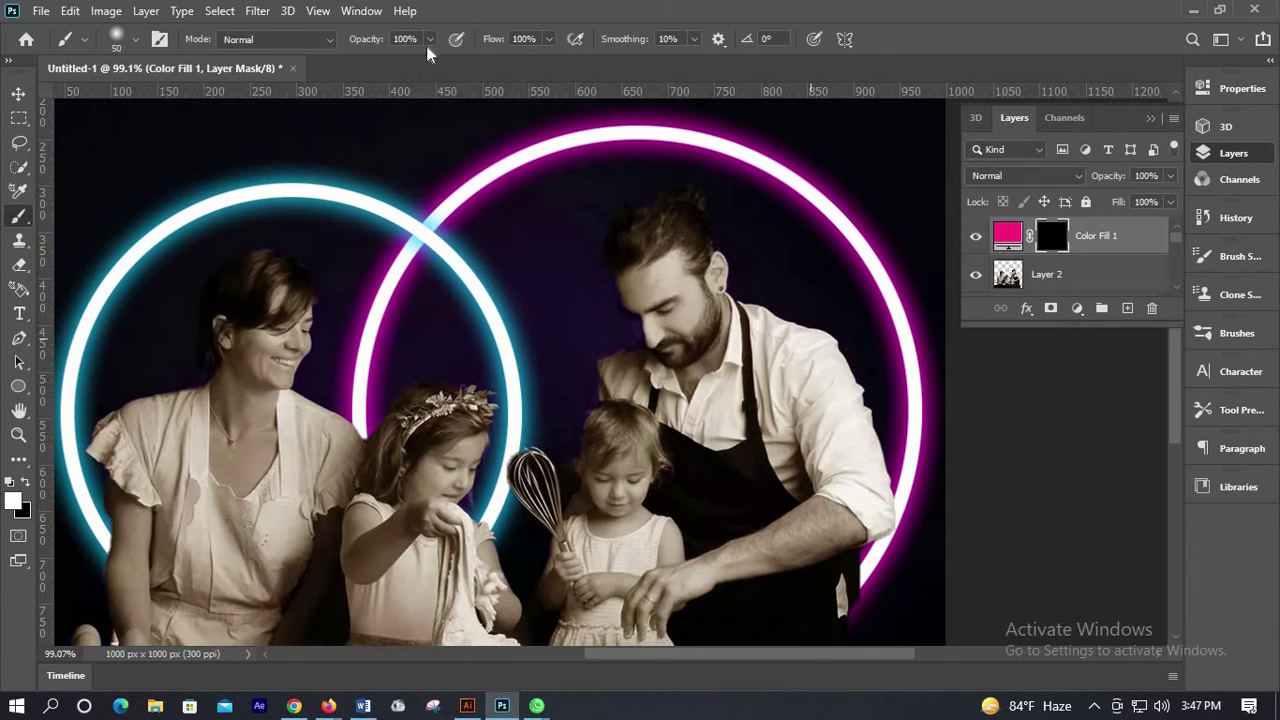
pyautogui.click(429, 39)
pyautogui.click(360, 60)
pyautogui.moveTo(359, 60); pyautogui.dragTo(357, 60)
# - Paint a faint pink tint on the fill's mask along the man's shoulder and down his outer sleeve
pyautogui.moveTo(768, 312); pyautogui.dragTo(840, 374)
pyautogui.hotkey('ctrl', 'z')
pyautogui.moveTo(755, 312)
pyautogui.mouseDown()
pyautogui.moveTo(835, 365)
pyautogui.moveTo(859, 426)
pyautogui.moveTo(855, 390)
pyautogui.moveTo(885, 532)
pyautogui.moveTo(865, 565)
pyautogui.moveTo(862, 457)
pyautogui.mouseUp()
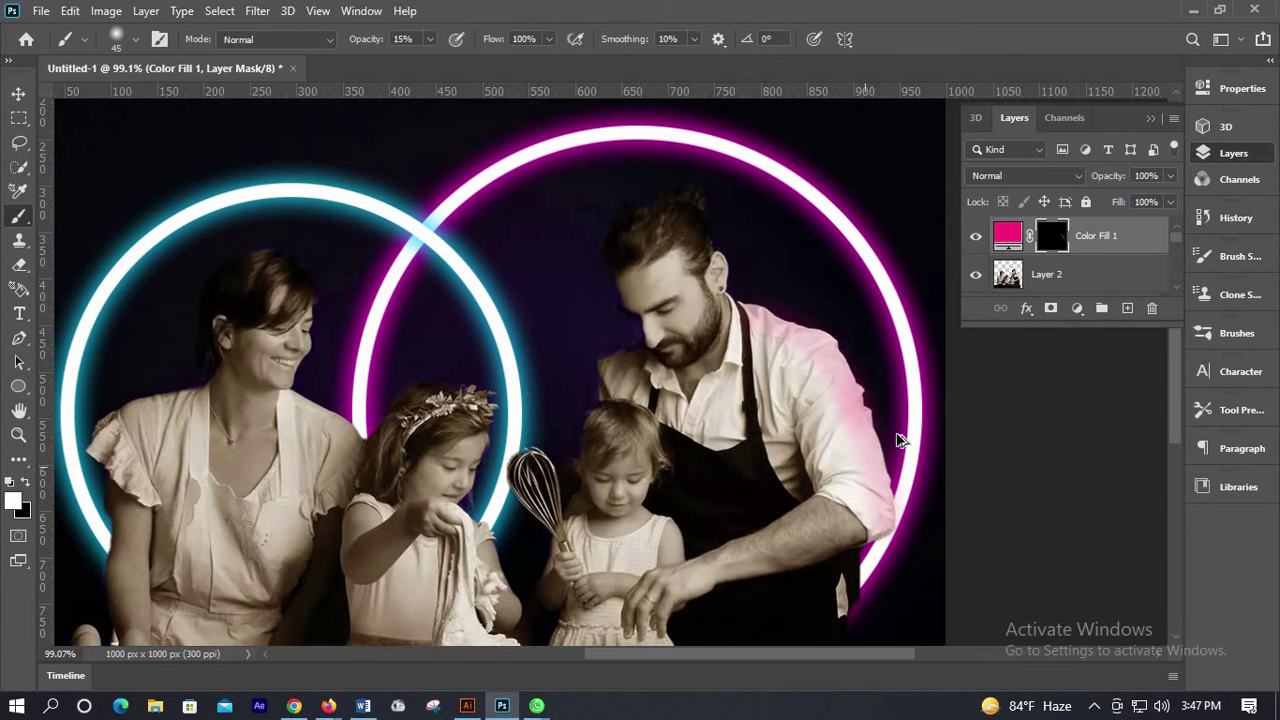
# - Paint the faint pink tint down the back edge of the man's apron towards the table corner
pyautogui.scroll(-2, 850, 390)
pyautogui.scroll(2, 793, 335)
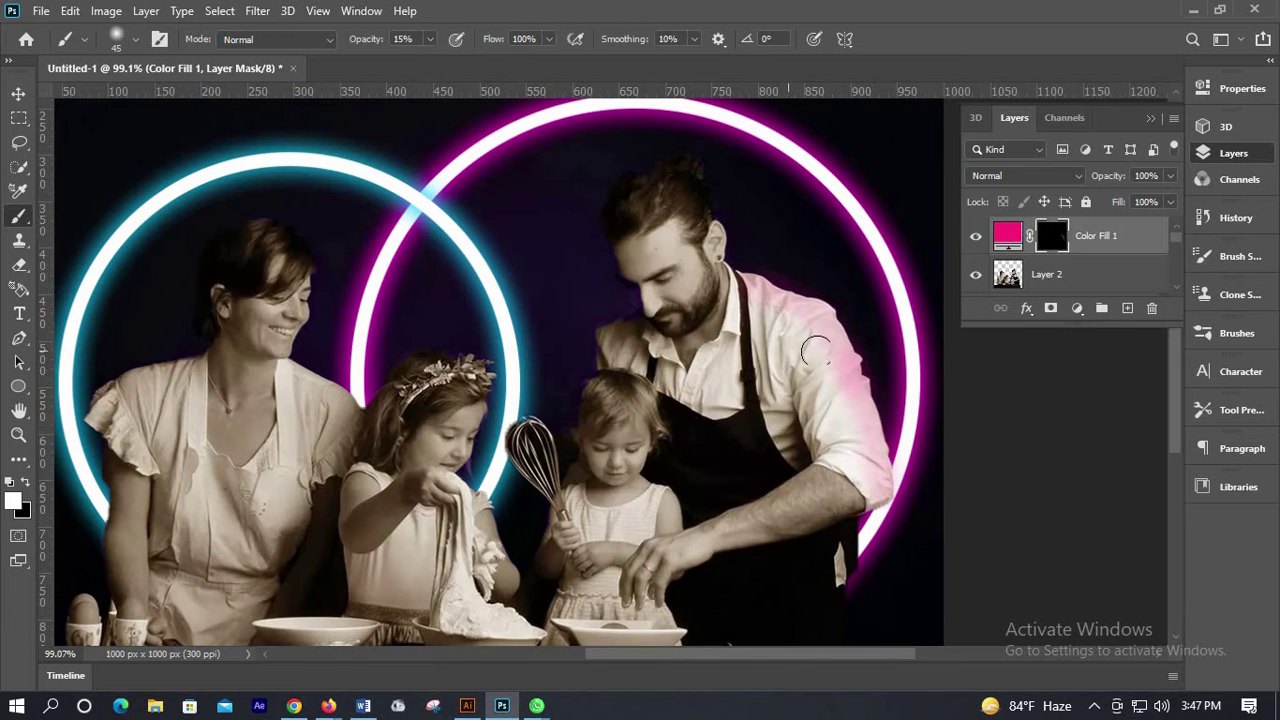
pyautogui.scroll(-2, 880, 420)
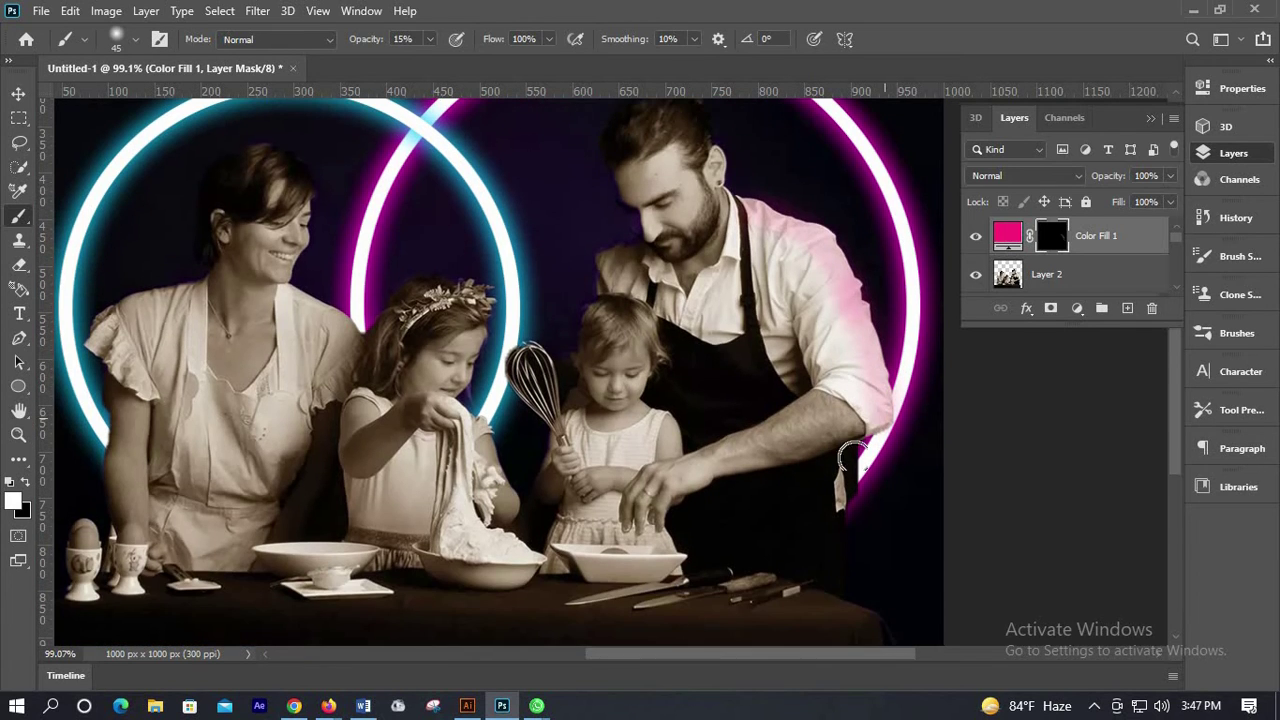
pyautogui.moveTo(851, 459)
pyautogui.mouseDown()
pyautogui.moveTo(804, 562)
pyautogui.moveTo(817, 575)
pyautogui.moveTo(862, 450)
pyautogui.moveTo(886, 435)
pyautogui.moveTo(839, 499)
pyautogui.moveTo(835, 580)
pyautogui.moveTo(858, 617)
pyautogui.moveTo(881, 569)
pyautogui.mouseUp()
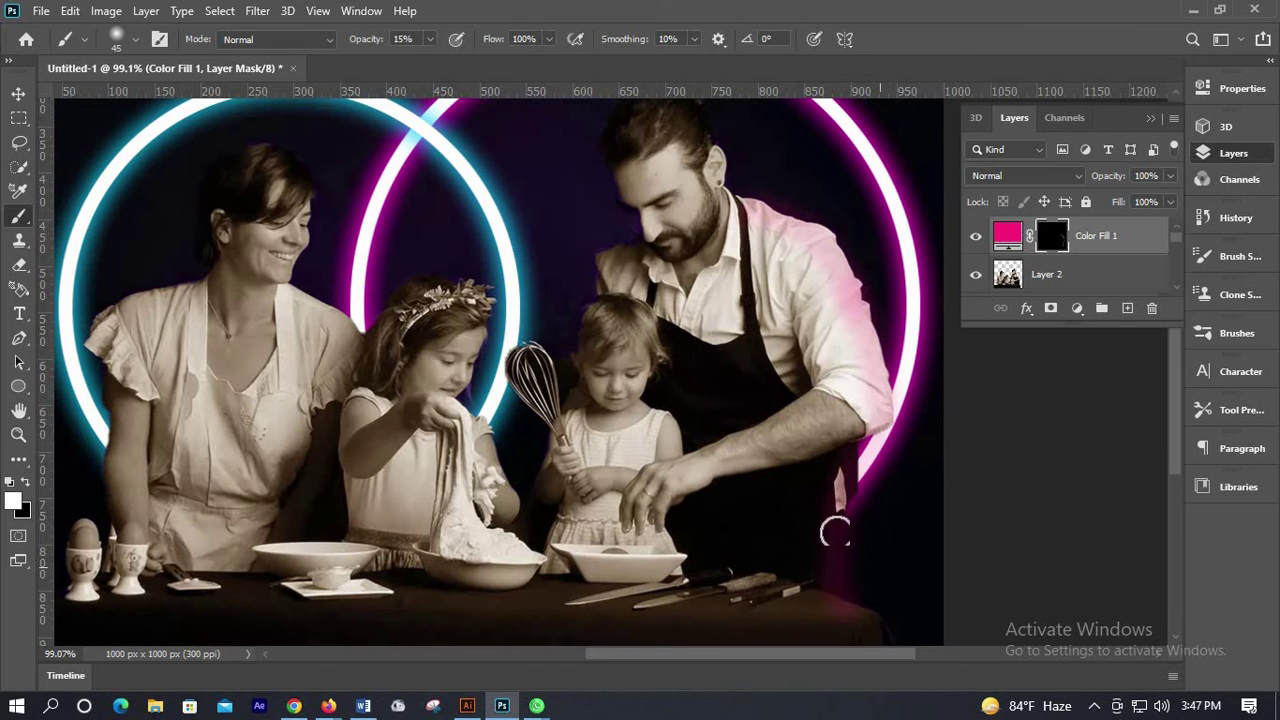
pyautogui.scroll(-3, 836, 510)
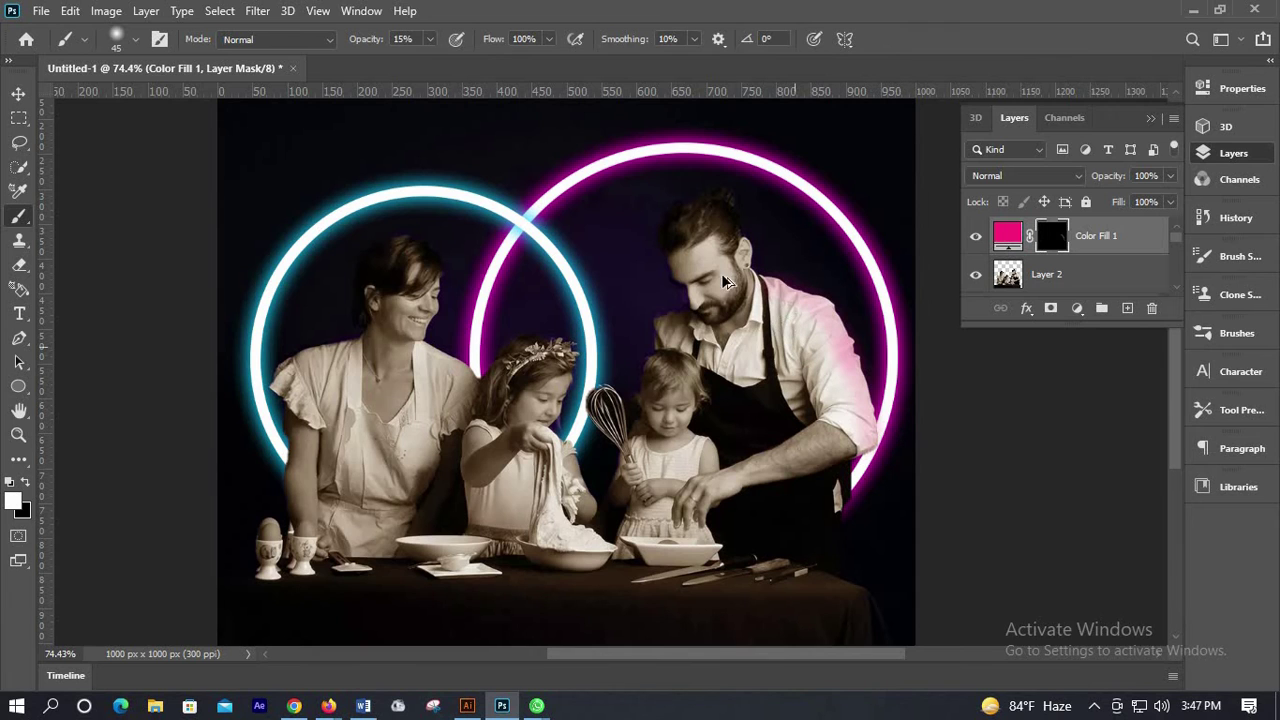
# - Lower the brush opacity to 10% and undo a trial pink stroke over the man's hair
pyautogui.scroll(1, 716, 222)
pyautogui.scroll(3, 716, 222)
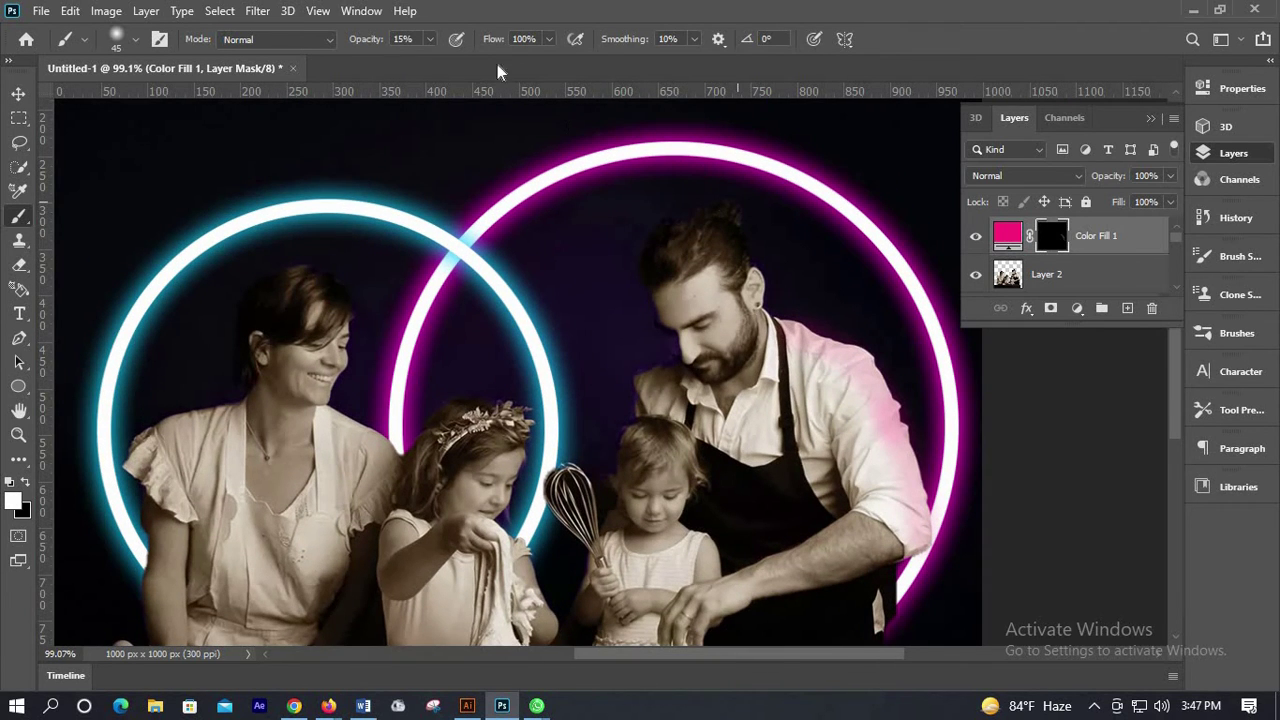
pyautogui.click(429, 39)
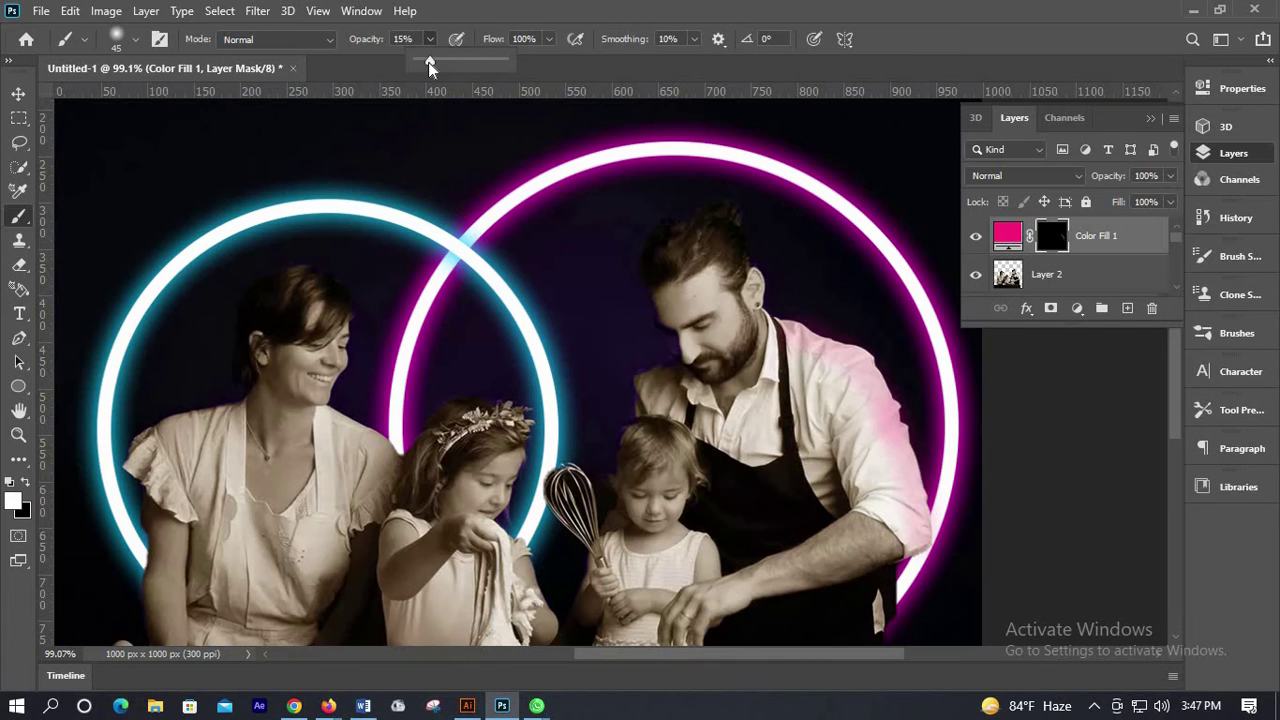
pyautogui.moveTo(428, 62); pyautogui.dragTo(427, 66)
pyautogui.click(770, 248)
pyautogui.moveTo(731, 209)
pyautogui.mouseDown()
pyautogui.moveTo(656, 243)
pyautogui.moveTo(640, 331)
pyautogui.moveTo(642, 284)
pyautogui.mouseUp()
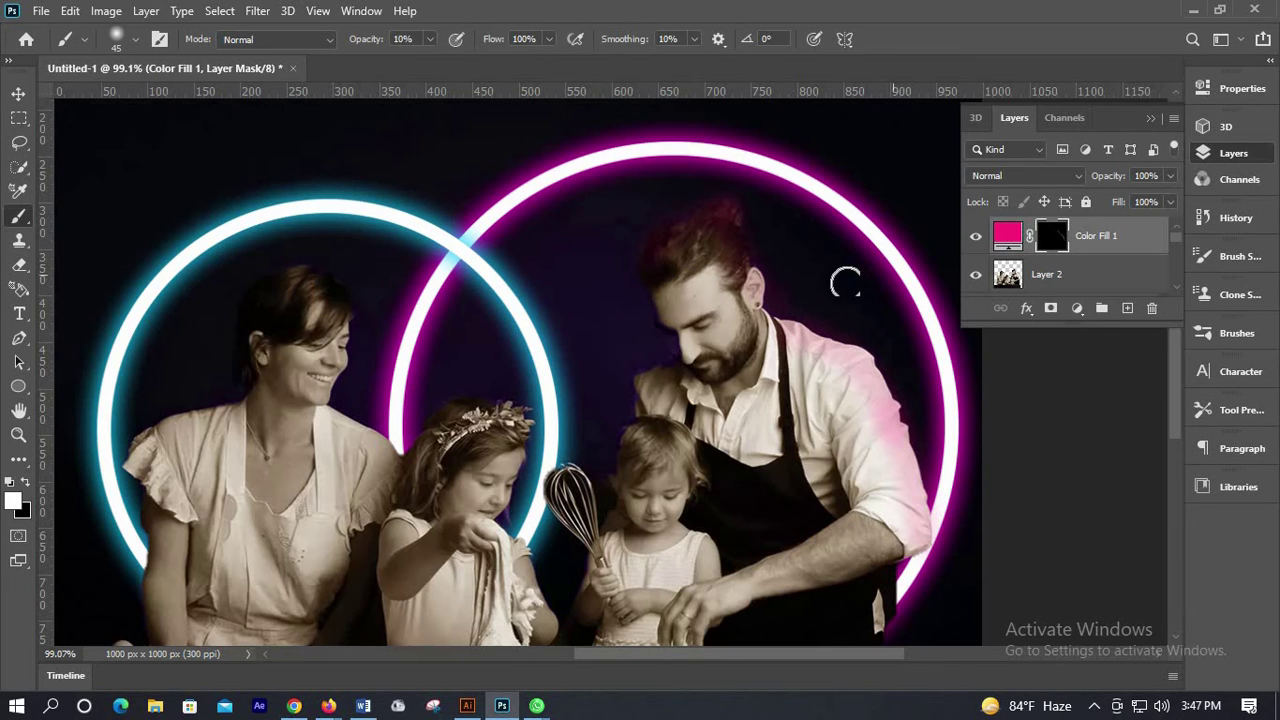
pyautogui.hotkey('ctrl', 'z')
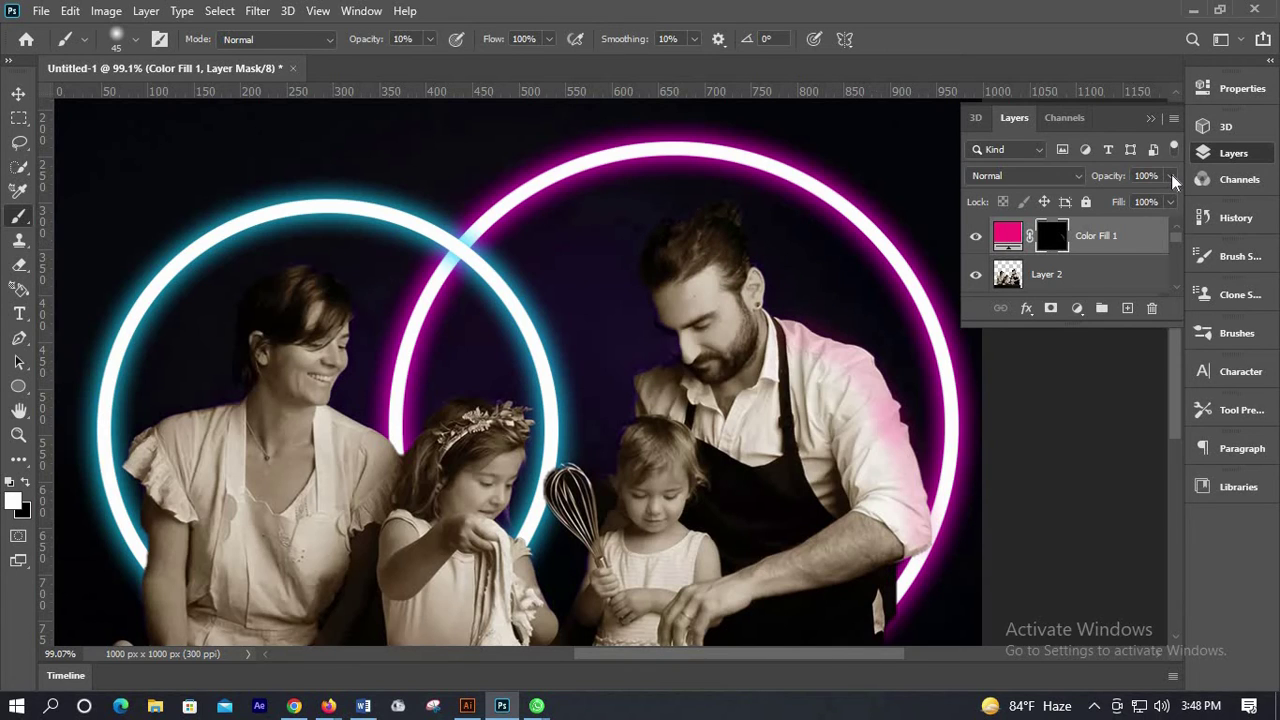
# - Set the pink fill layer's opacity to 18% and paint a faint tint on its mask over the man's hair and shoulders
pyautogui.click(1171, 176)
pyautogui.moveTo(1144, 205); pyautogui.dragTo(1136, 198)
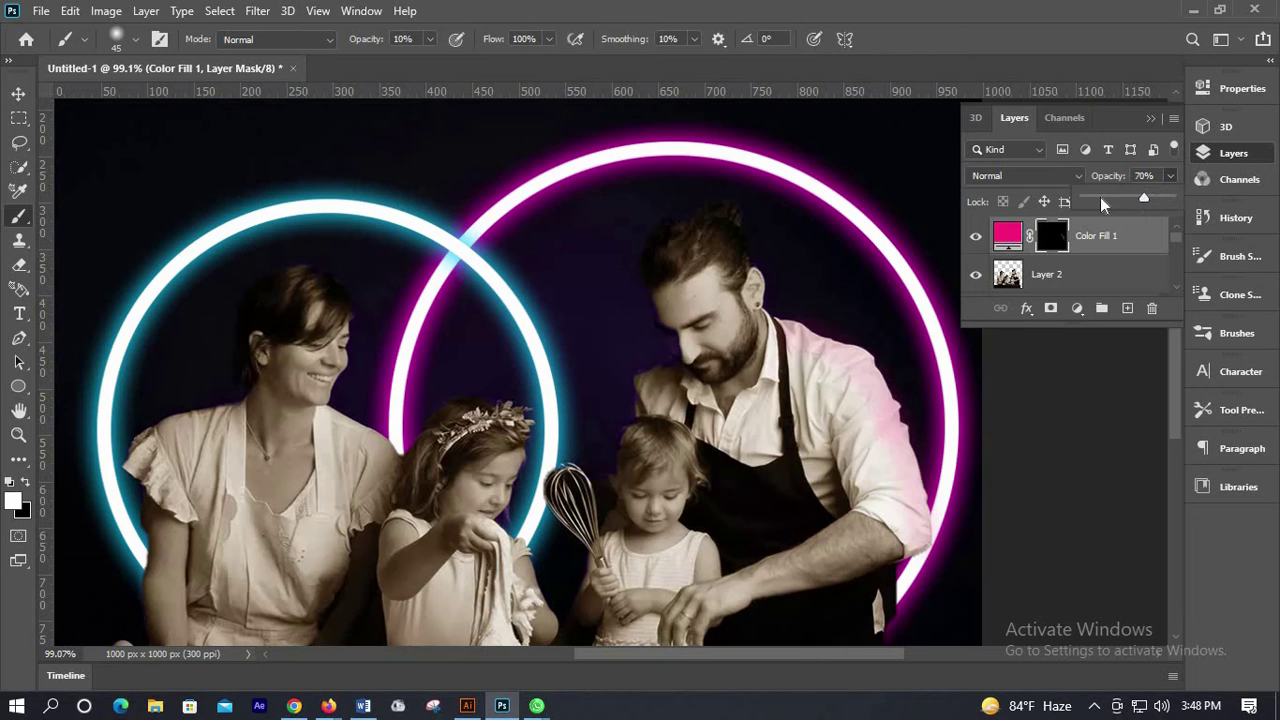
pyautogui.click(733, 250)
pyautogui.click(1100, 201)
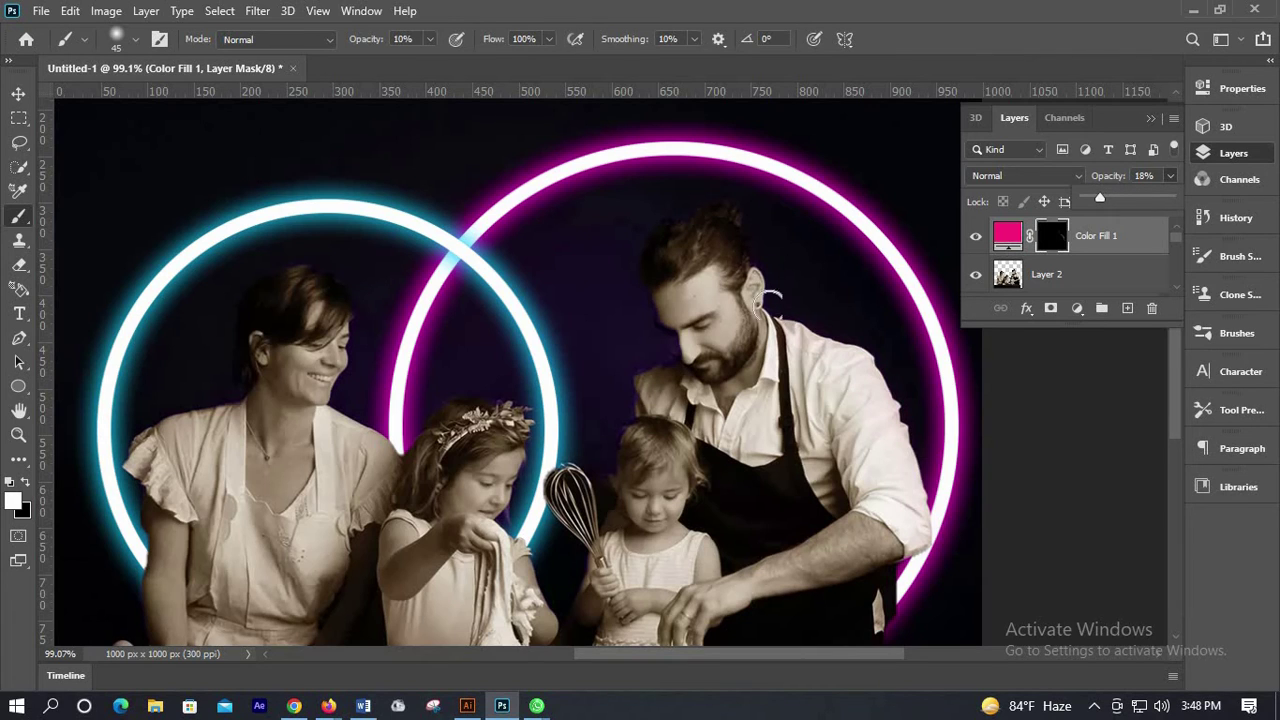
pyautogui.click(790, 315)
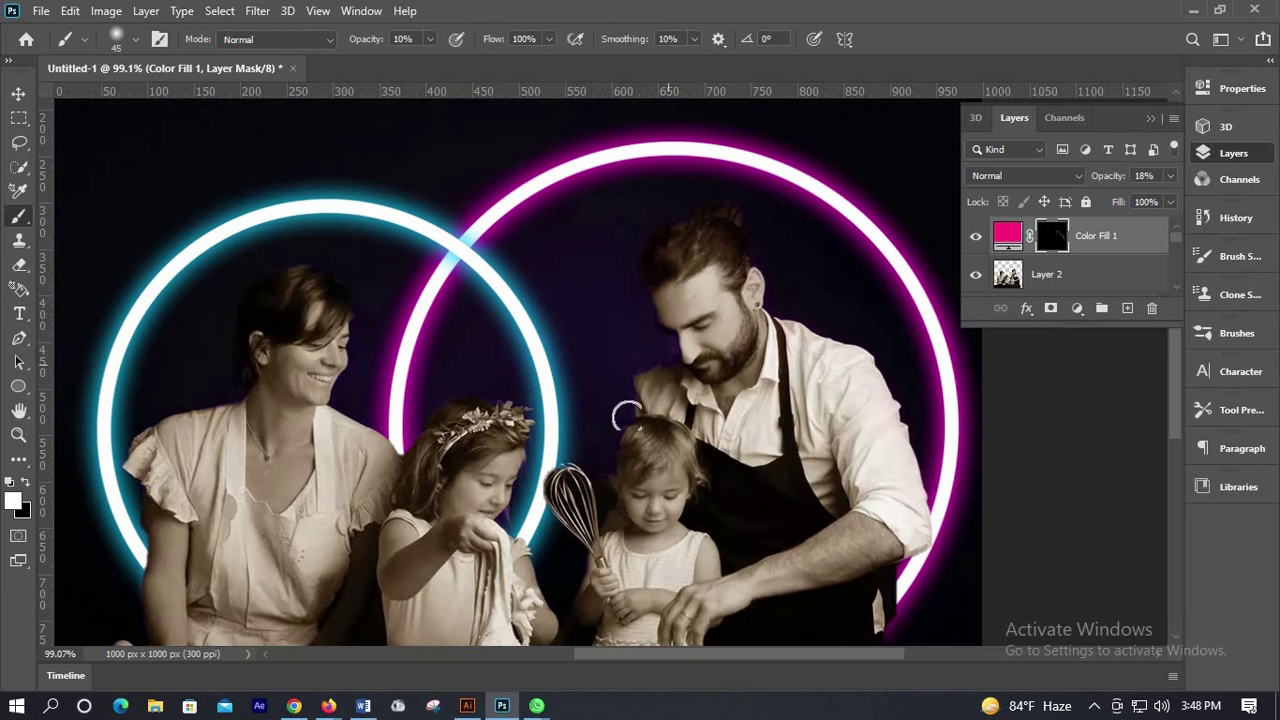
pyautogui.scroll(-3, 818, 347)
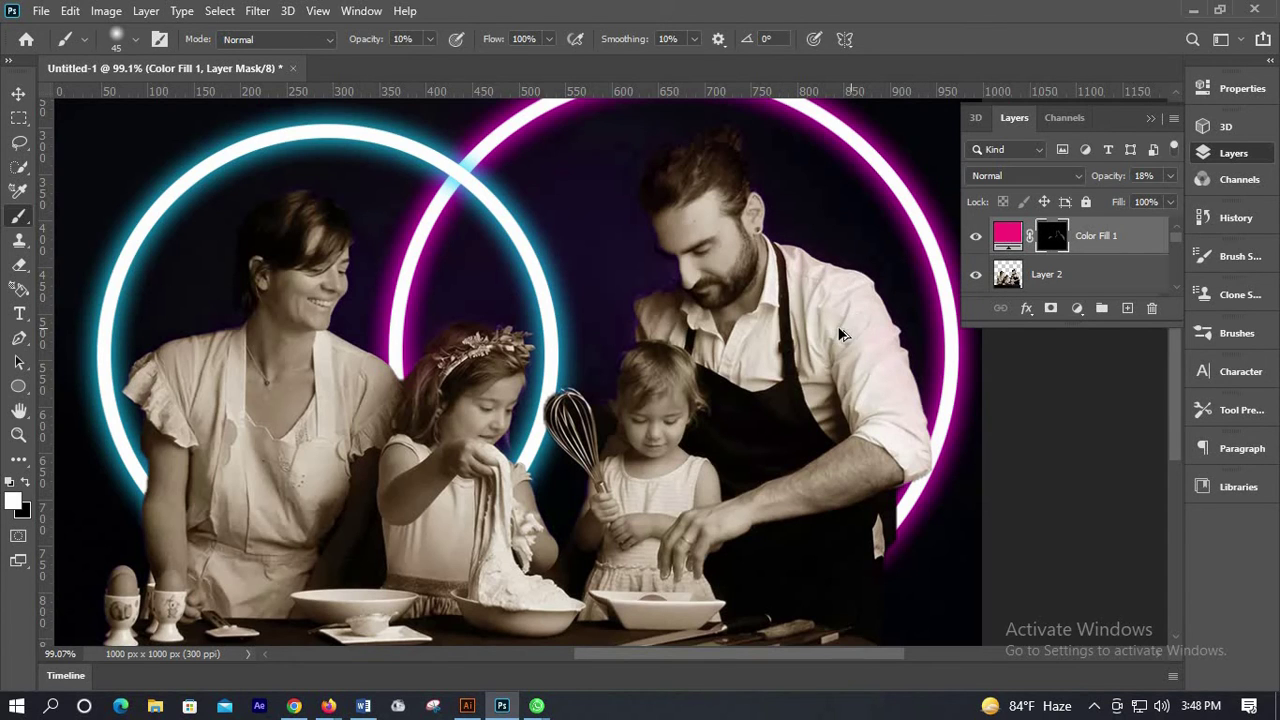
pyautogui.scroll(-3, 887, 349)
pyautogui.scroll(3, 885, 391)
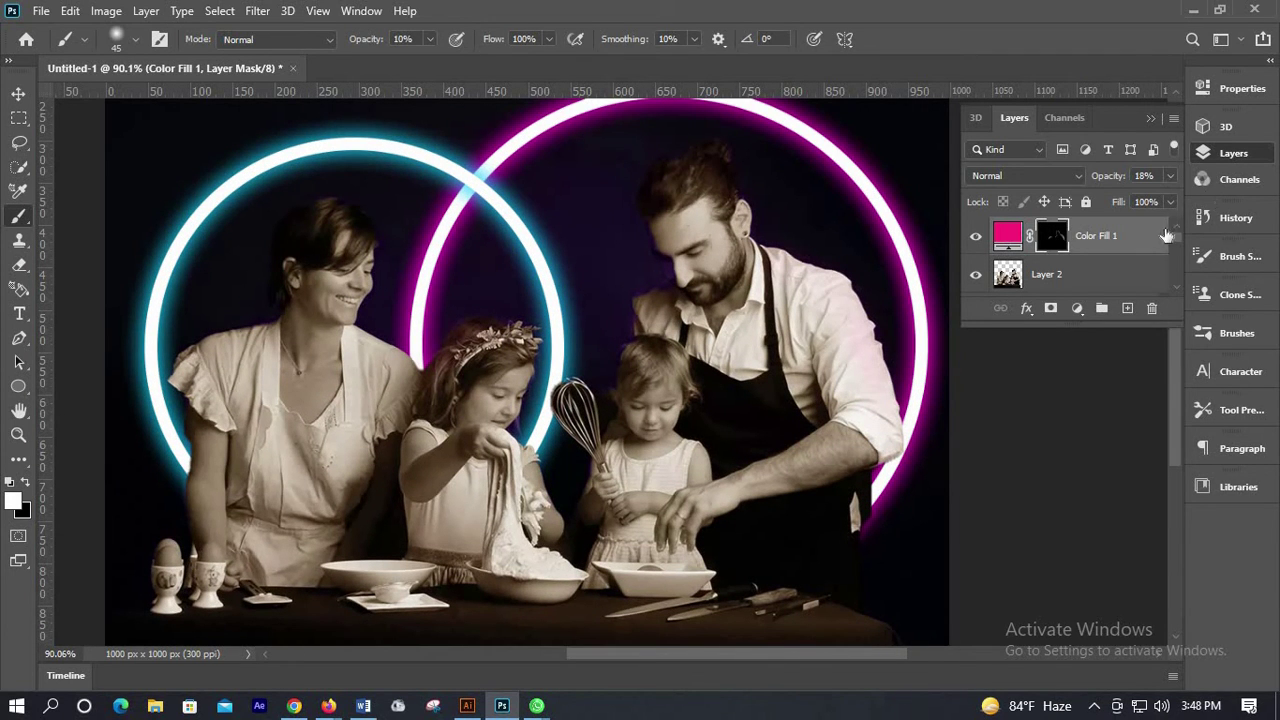
# - Set the pink fill layer's opacity to 28% and paint more tint on its mask along the man's outer sleeve
pyautogui.click(1172, 177)
pyautogui.moveTo(1109, 198); pyautogui.dragTo(1110, 199)
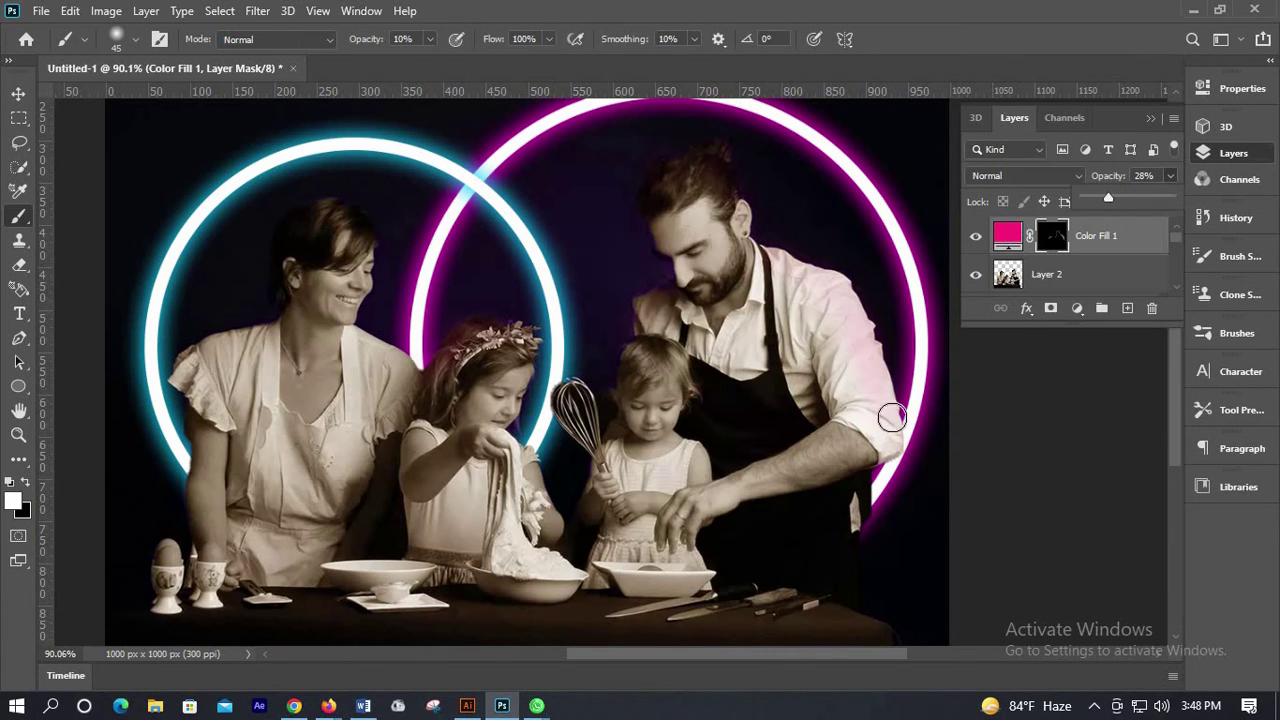
pyautogui.click(886, 382)
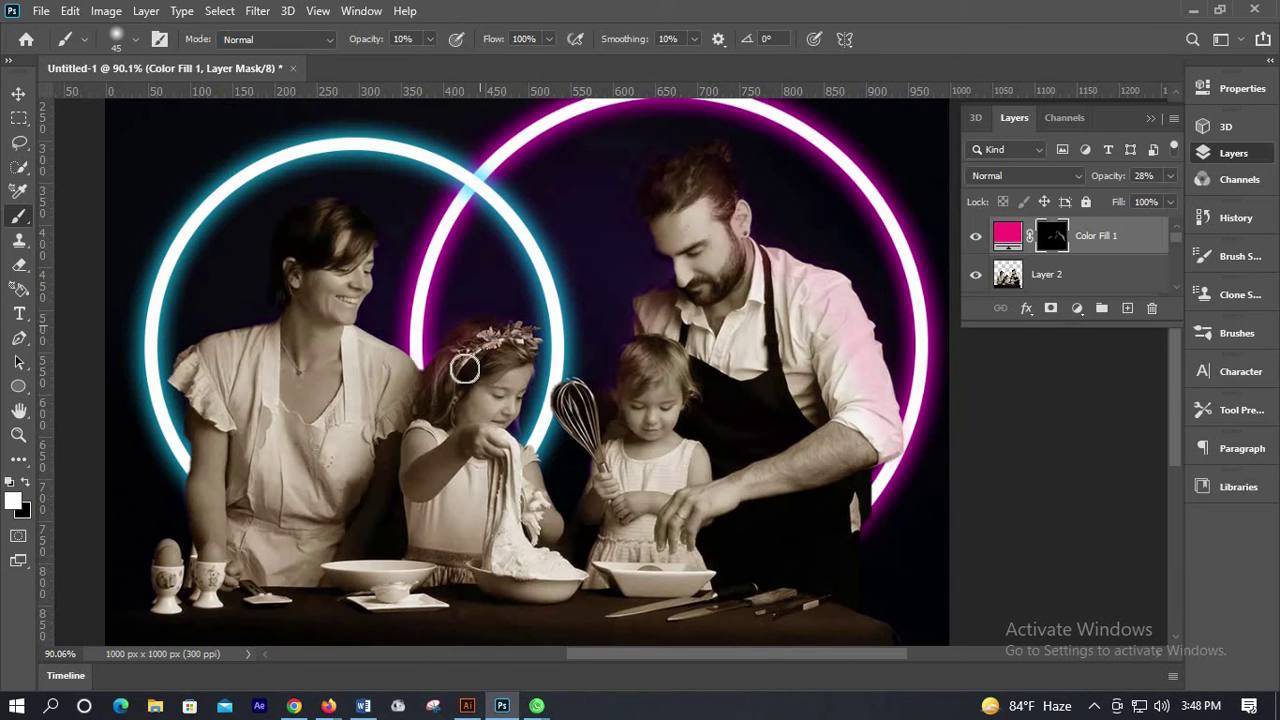
# - Paint the faint pink tint onto the older girl's hair and the woman's shoulder beside the pink ring
pyautogui.moveTo(449, 368); pyautogui.dragTo(470, 352)
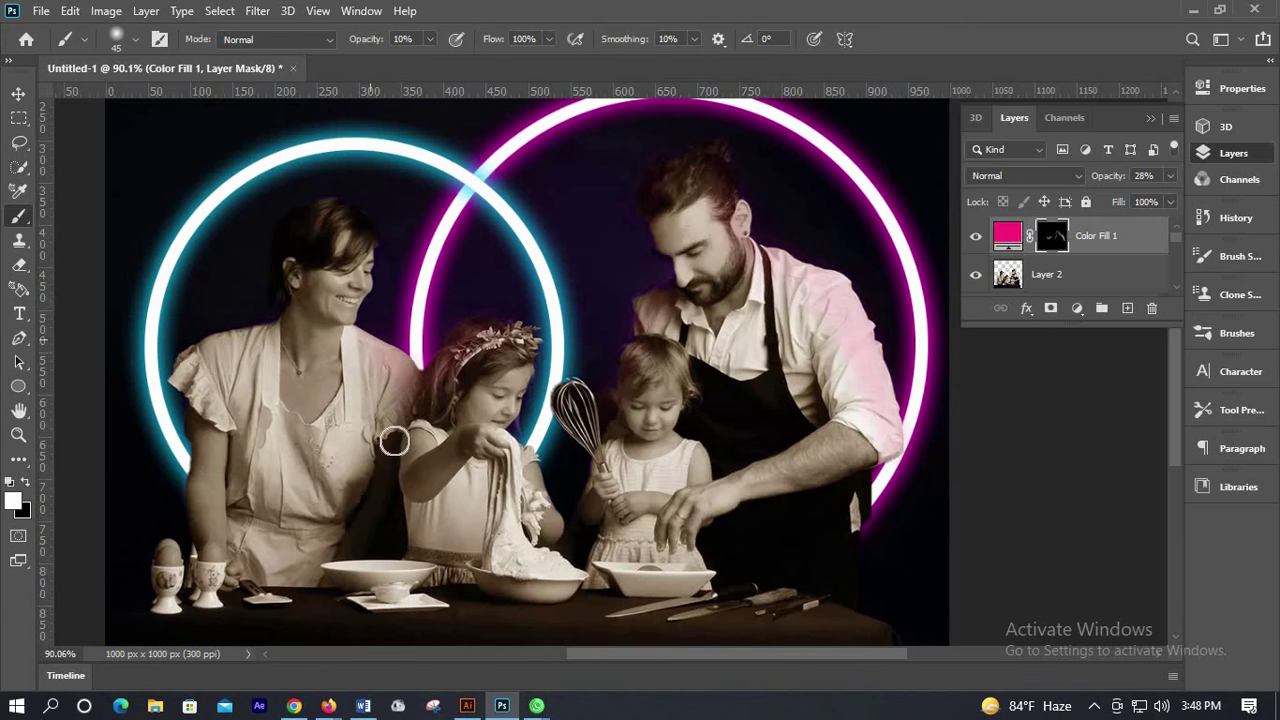
pyautogui.scroll(-3, 443, 418)
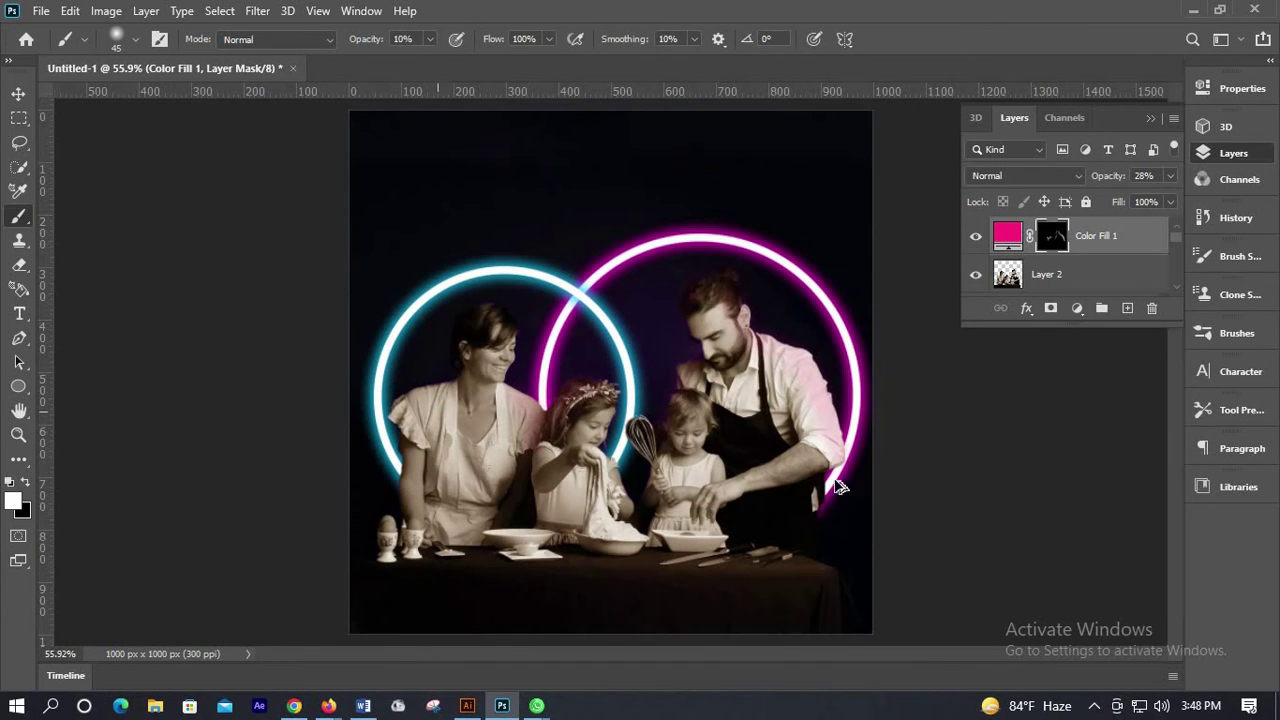
pyautogui.scroll(3, 857, 472)
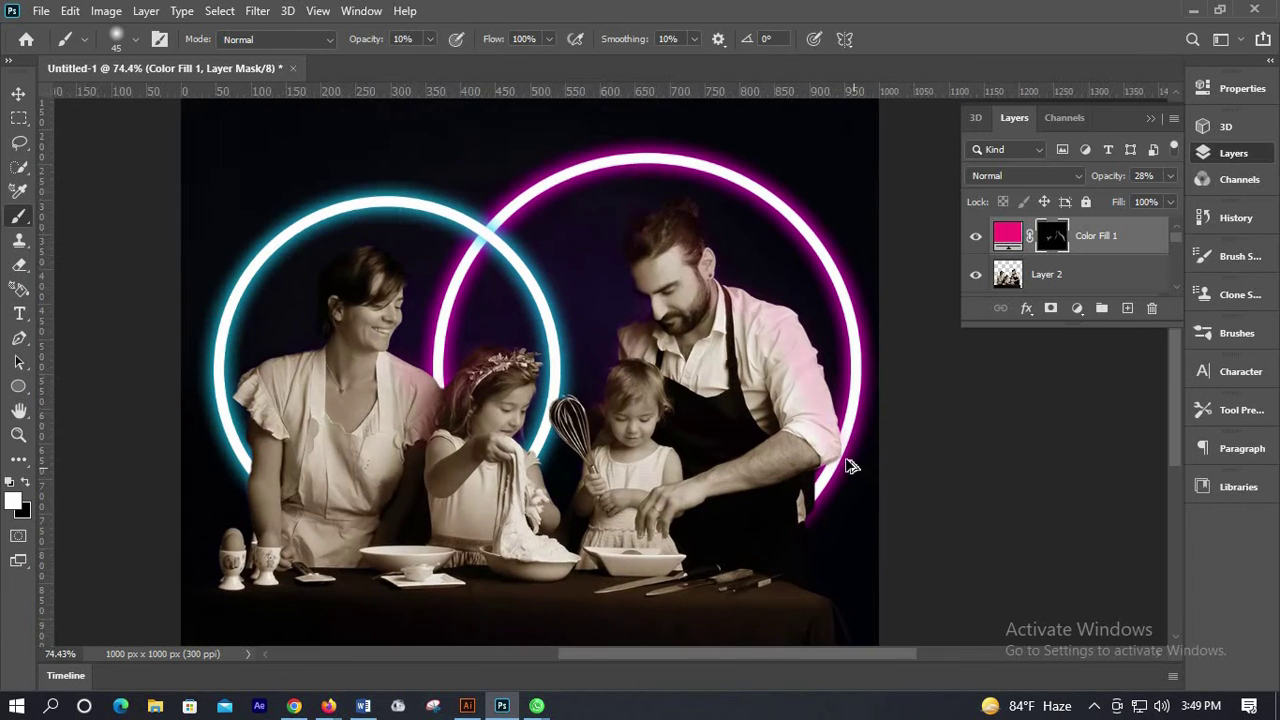
pyautogui.scroll(-2, 1040, 287)
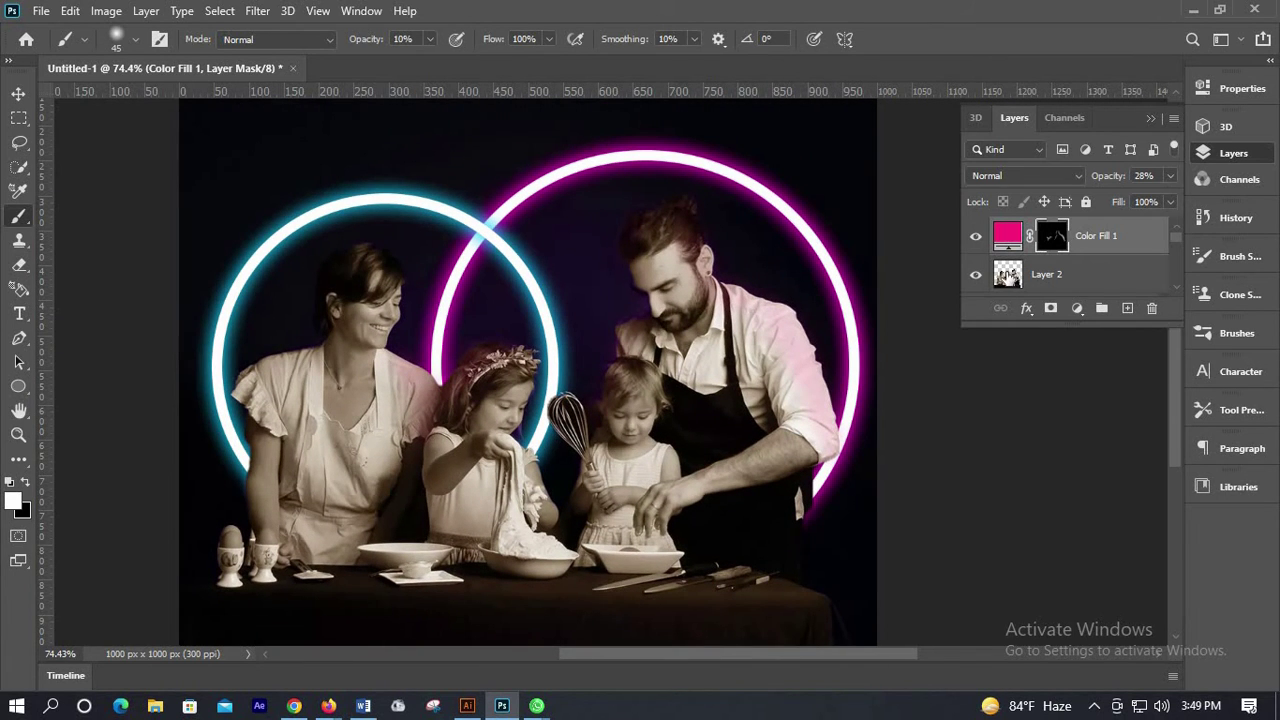
# - Add a light blue solid colour fill layer with hex value 4bc3fa above the pink fill
pyautogui.click(1008, 277)
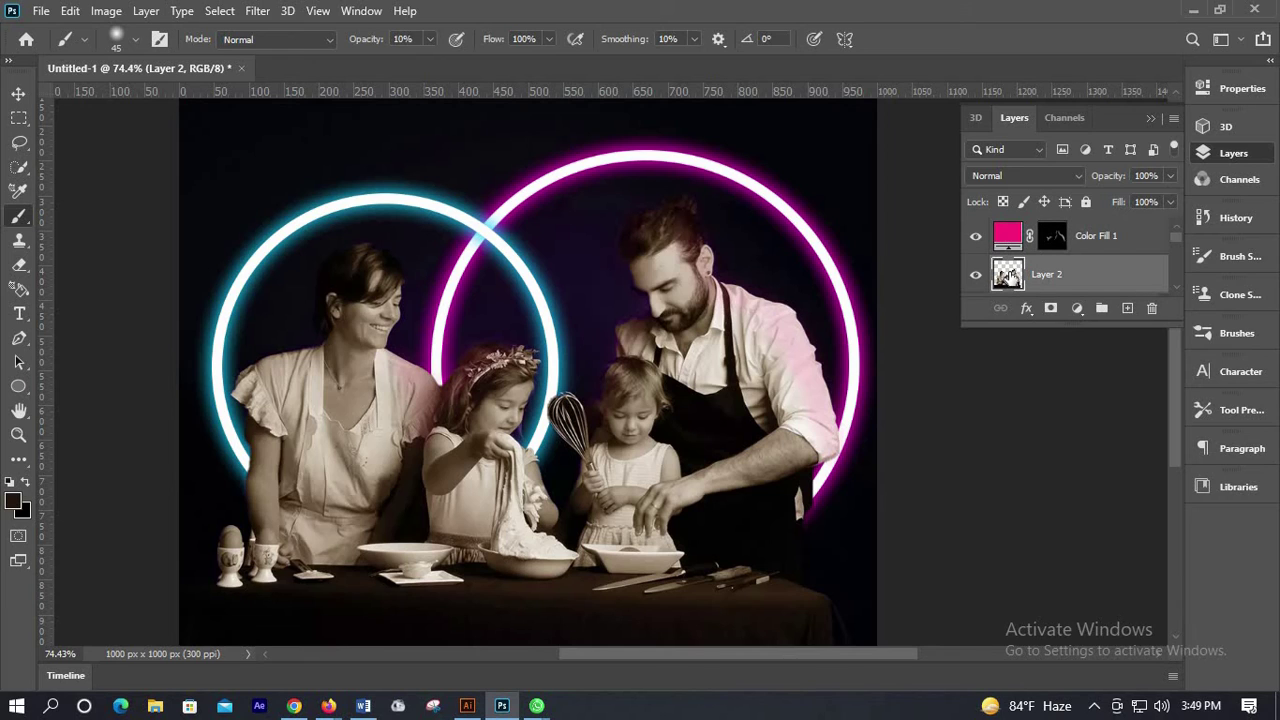
pyautogui.click(1043, 252)
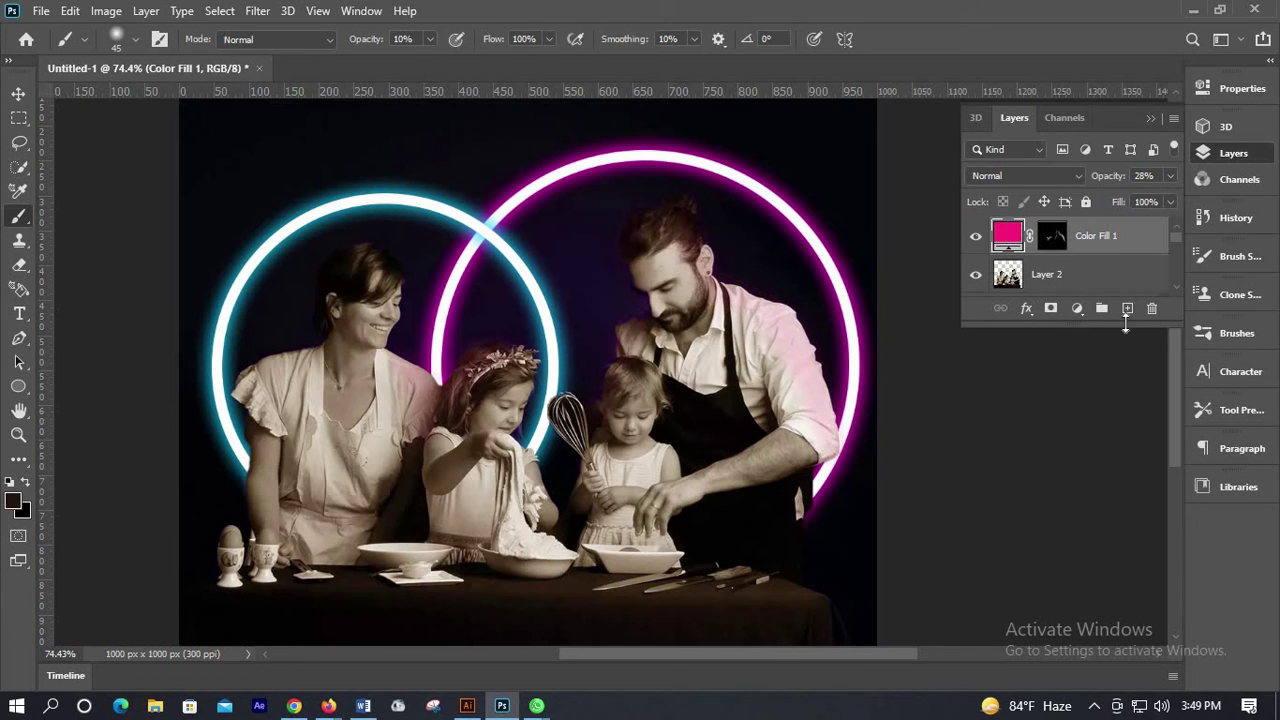
pyautogui.click(1128, 310)
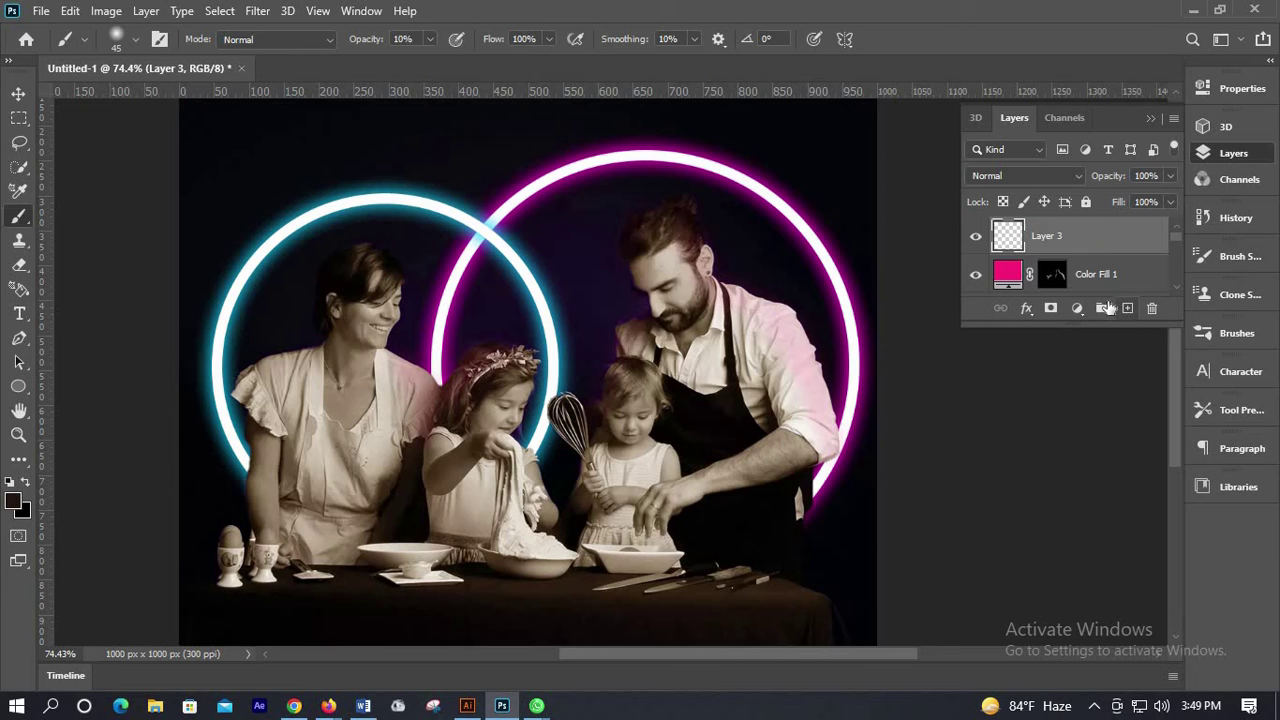
pyautogui.click(1077, 309)
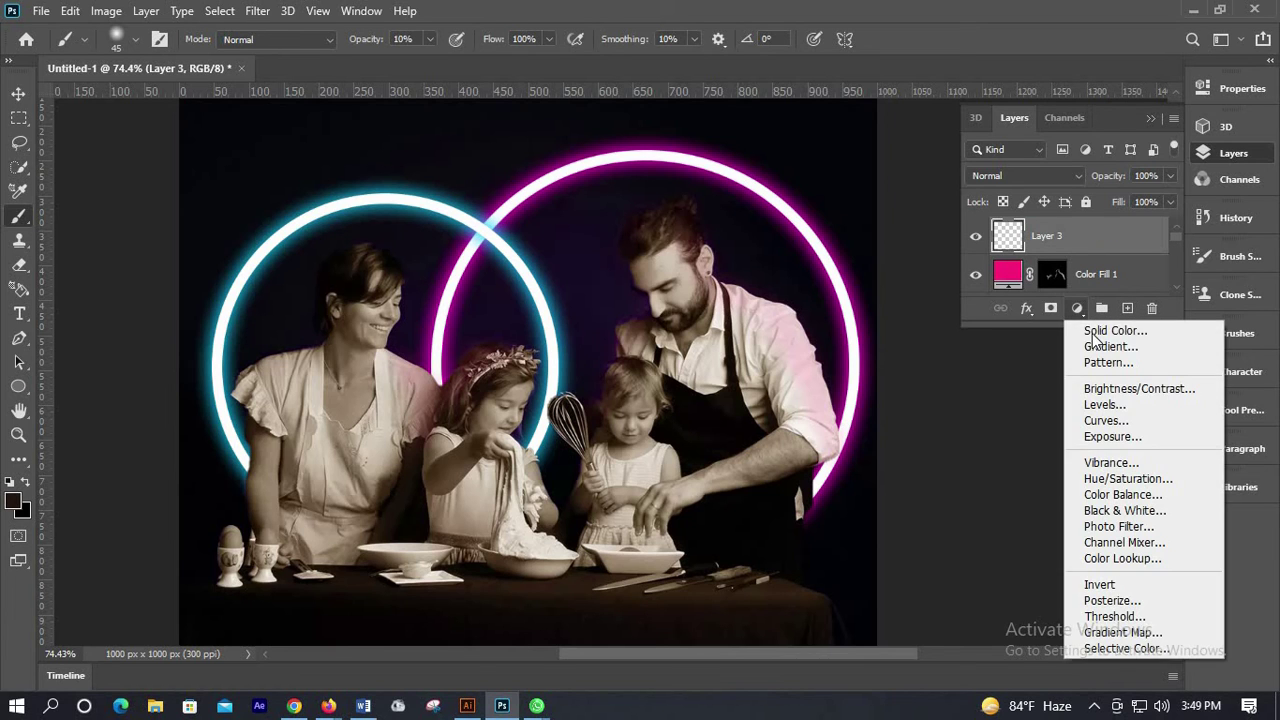
pyautogui.click(1100, 331)
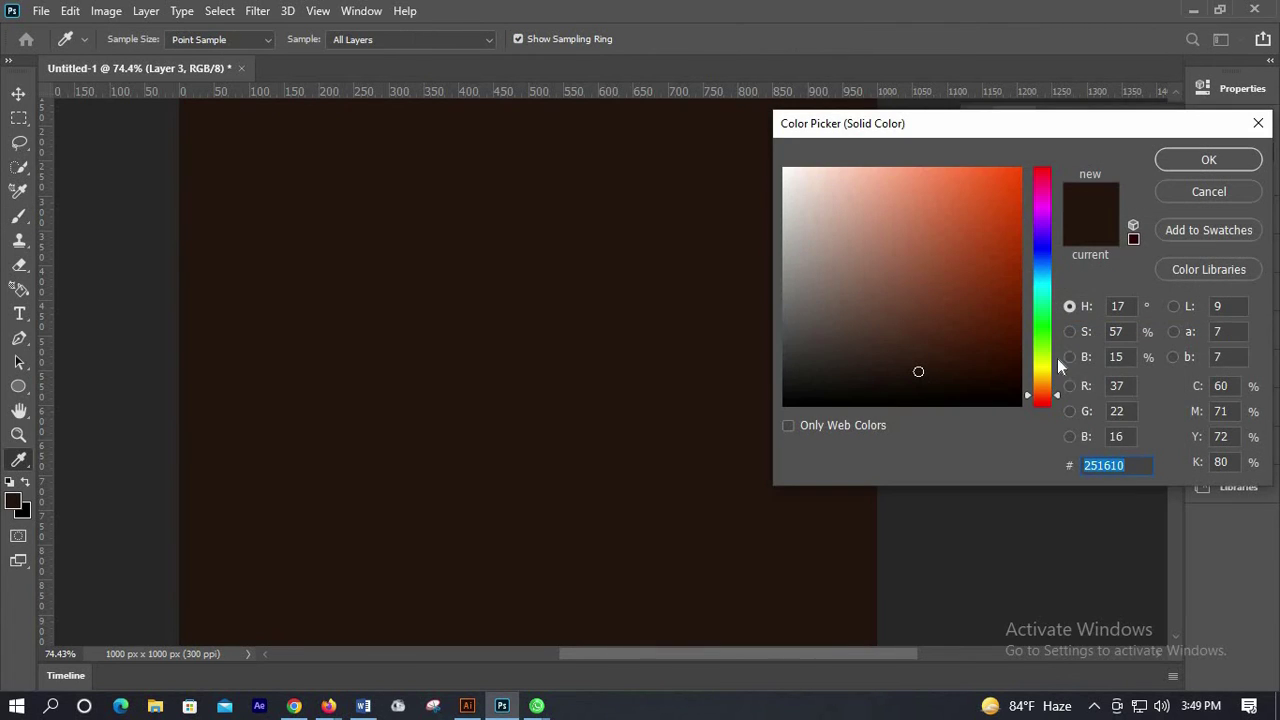
pyautogui.moveTo(1050, 305); pyautogui.dragTo(1048, 277)
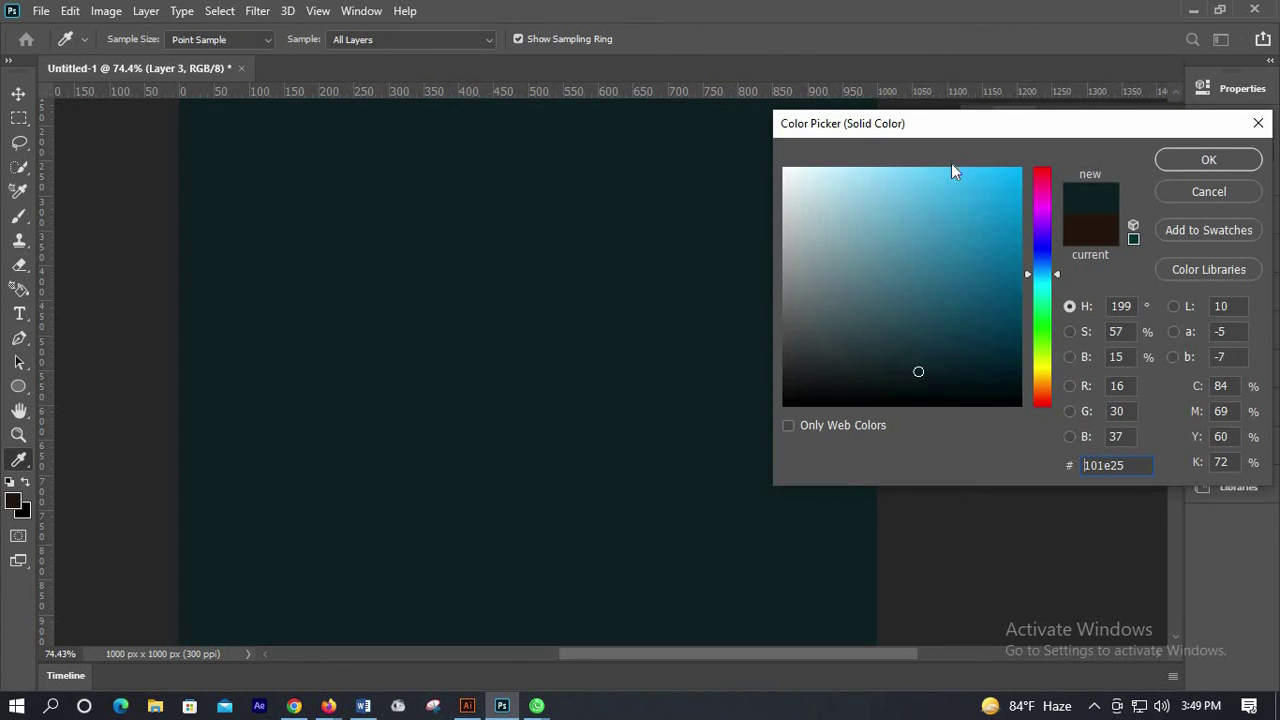
pyautogui.hotkey('ctrl', 'a')
pyautogui.write('4bc3fa')
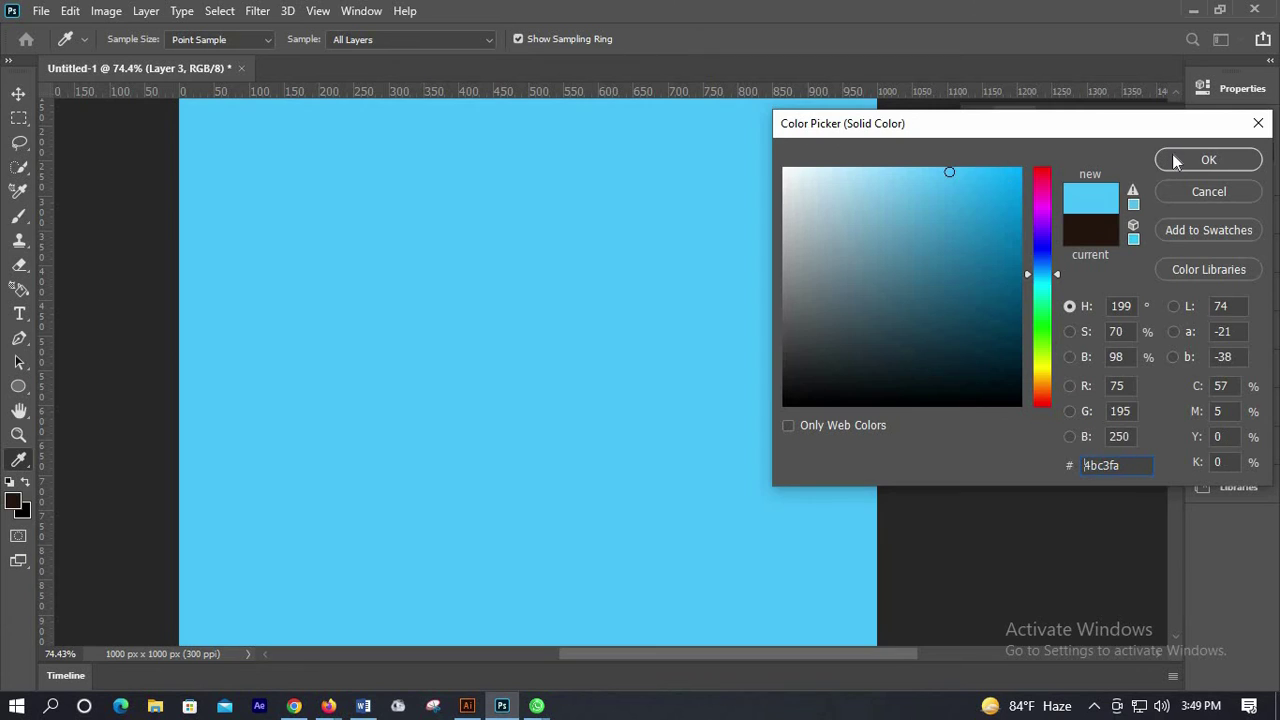
pyautogui.click(1173, 168)
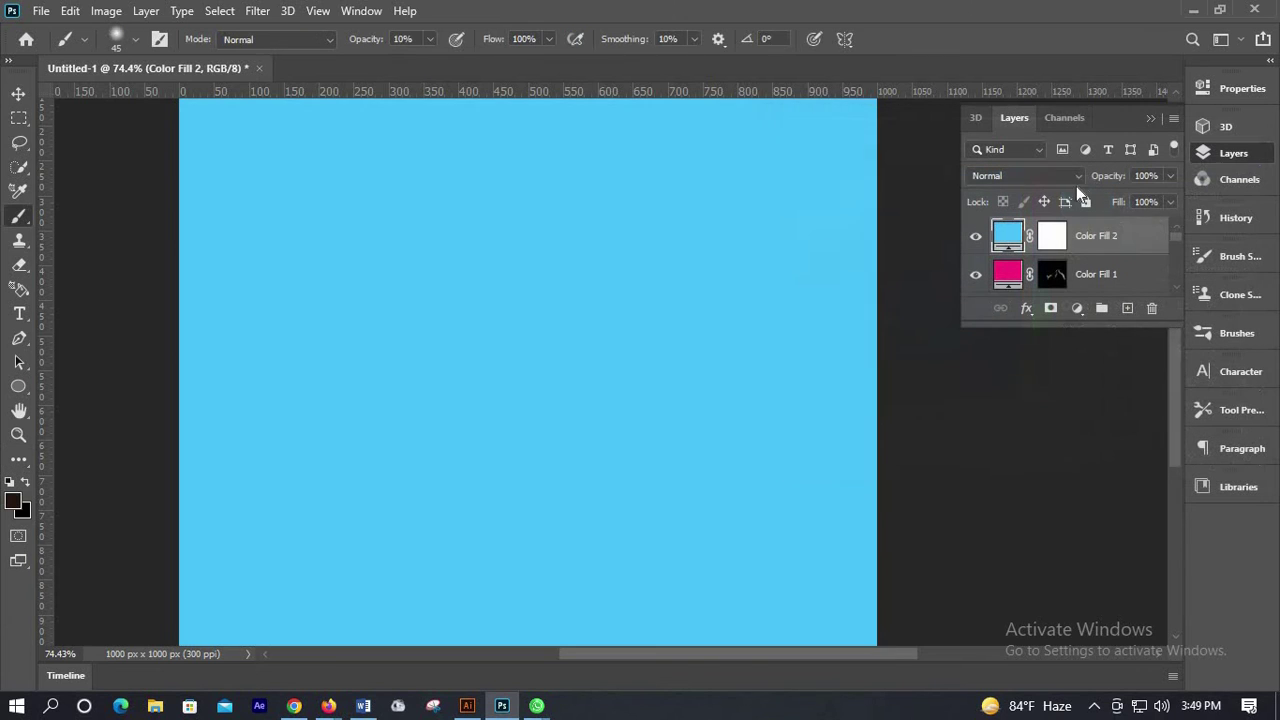
# - Invert the blue fill's layer mask to black and set the layer's opacity to 50%
pyautogui.click(1053, 237)
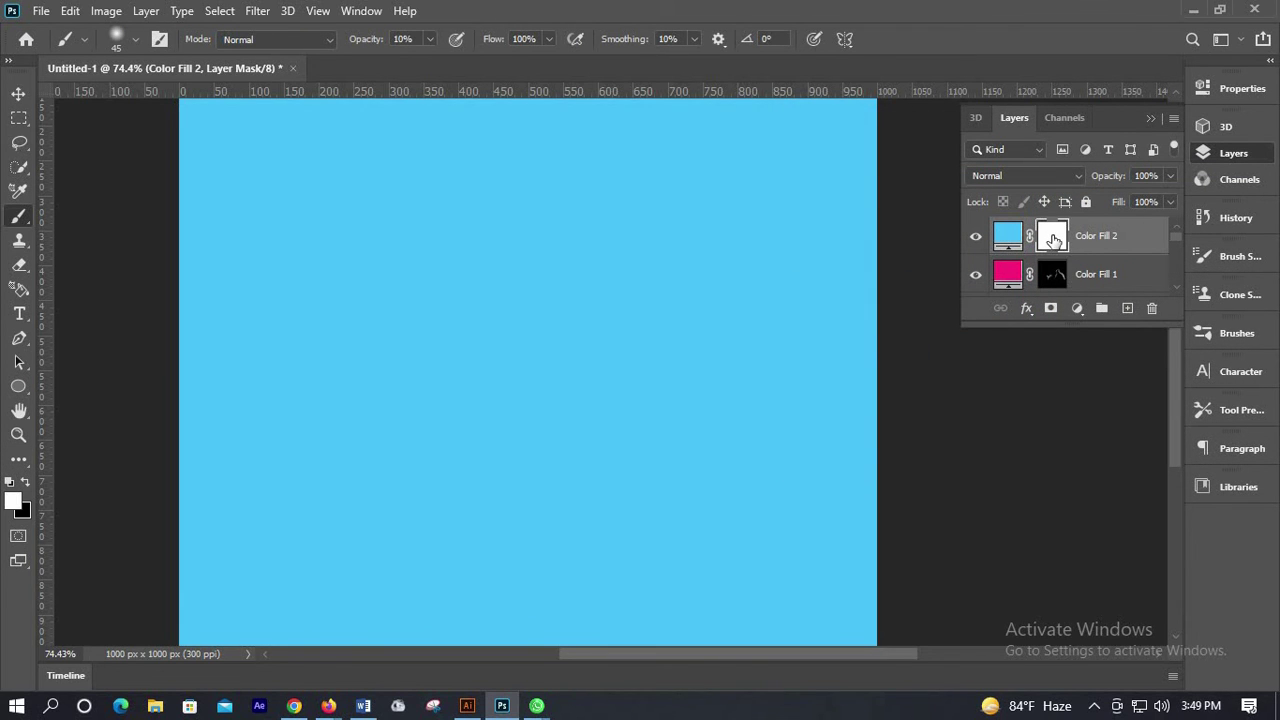
pyautogui.hotkey('ctrl', 'i')
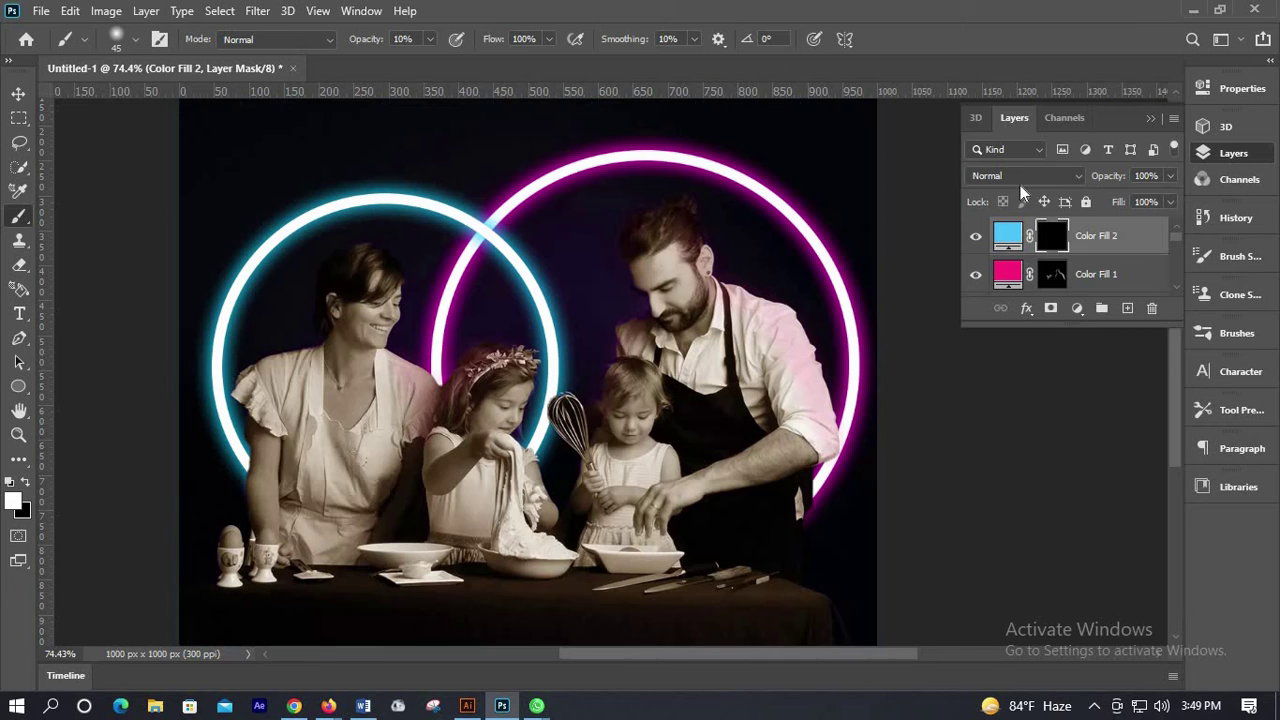
pyautogui.click(1171, 176)
pyautogui.moveTo(1143, 200); pyautogui.dragTo(1128, 200)
# - Lower the blue fill layer's opacity to 21% and paint a faint tint on its mask over the woman's hair and ruffled shoulder
pyautogui.scroll(2, 340, 228)
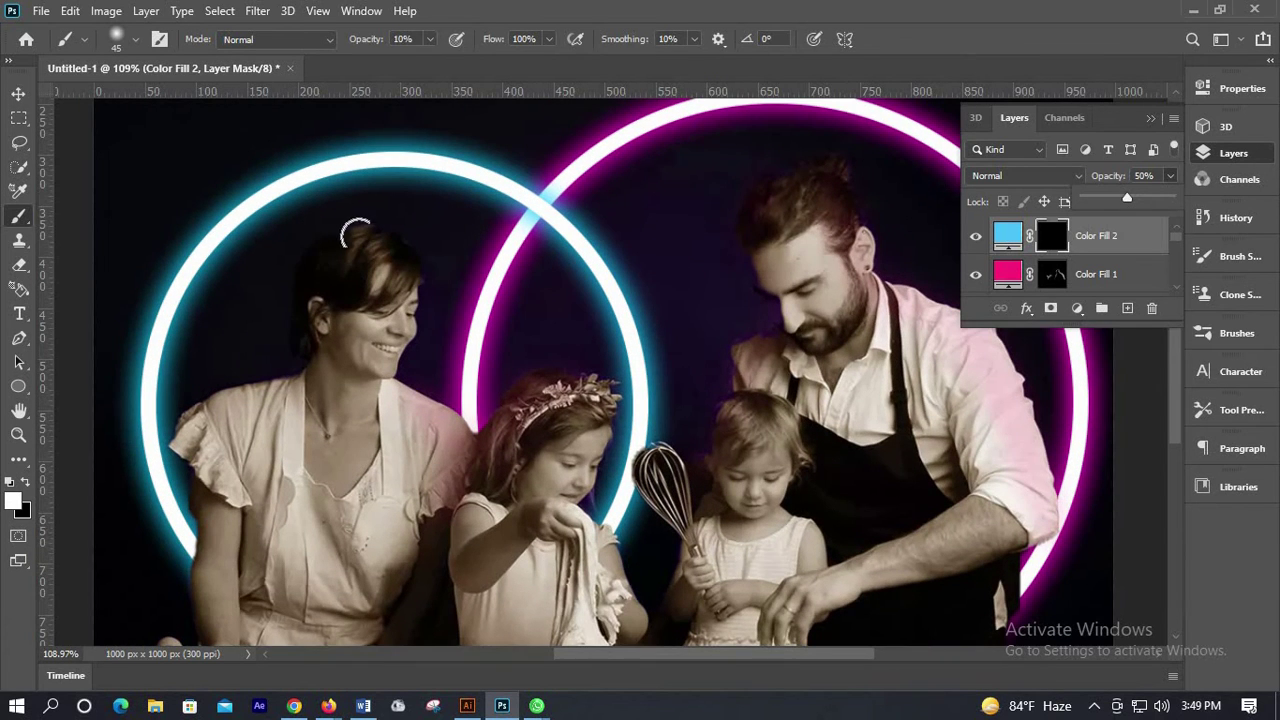
pyautogui.click(350, 230)
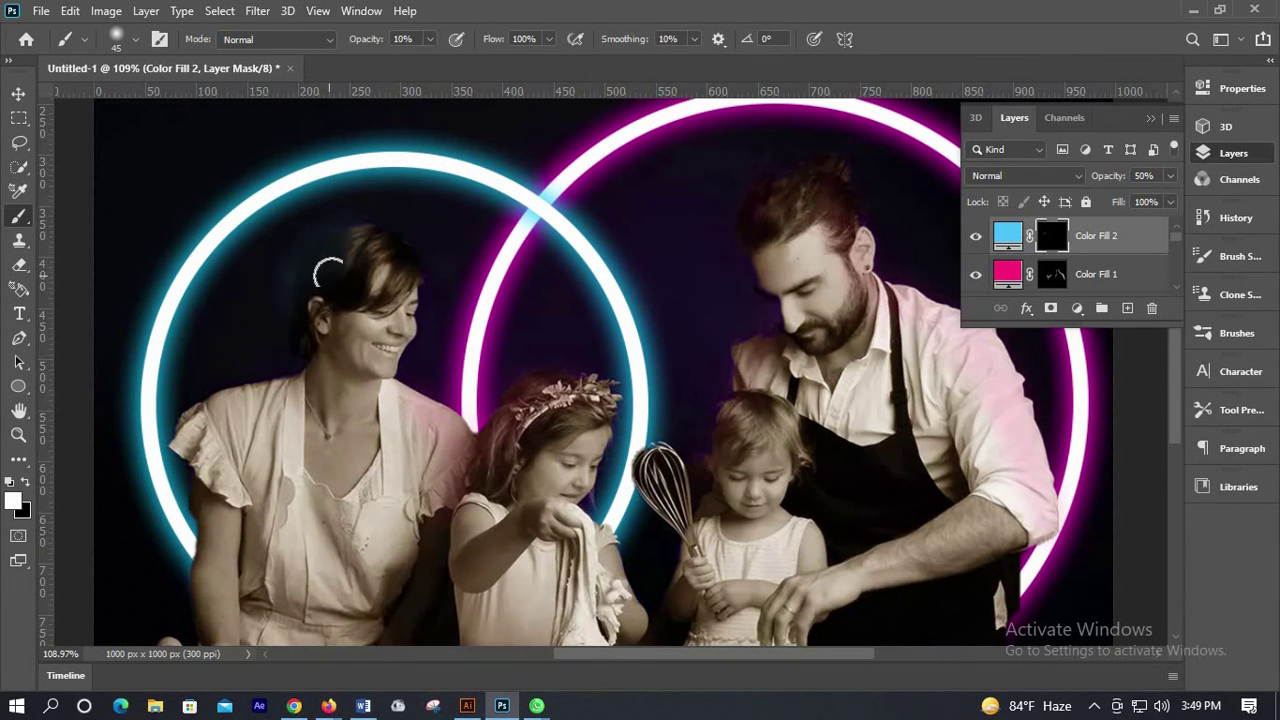
pyautogui.click(1170, 177)
pyautogui.click(1102, 200)
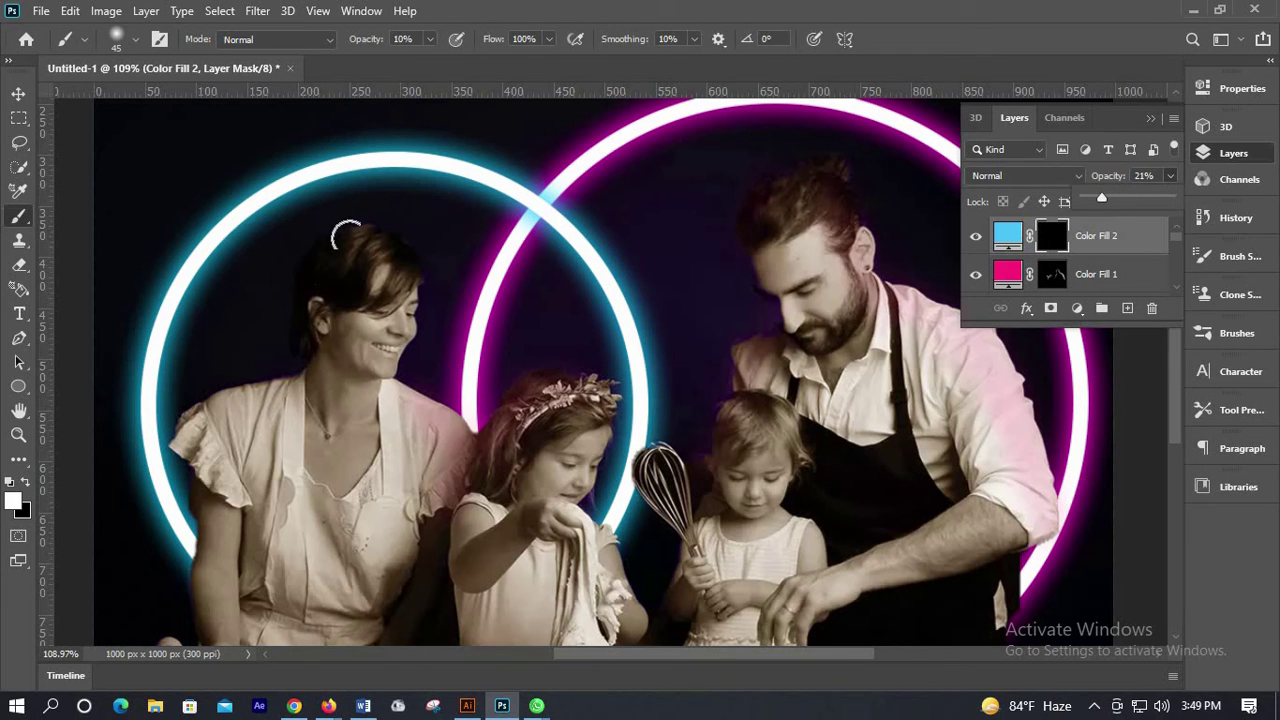
pyautogui.click(305, 268)
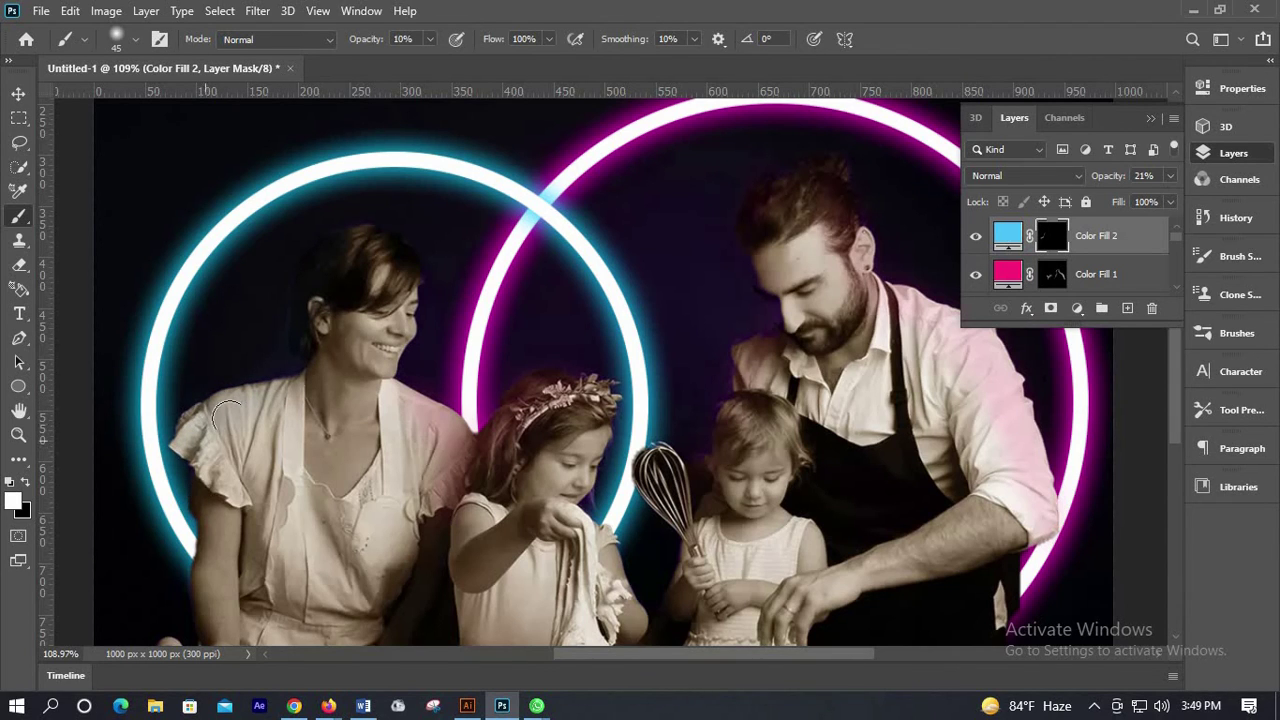
# - Set the blue fill layer's opacity to 28% and paint more tint over the woman's ruffled sleeve, outer arm and hair
pyautogui.click(1170, 176)
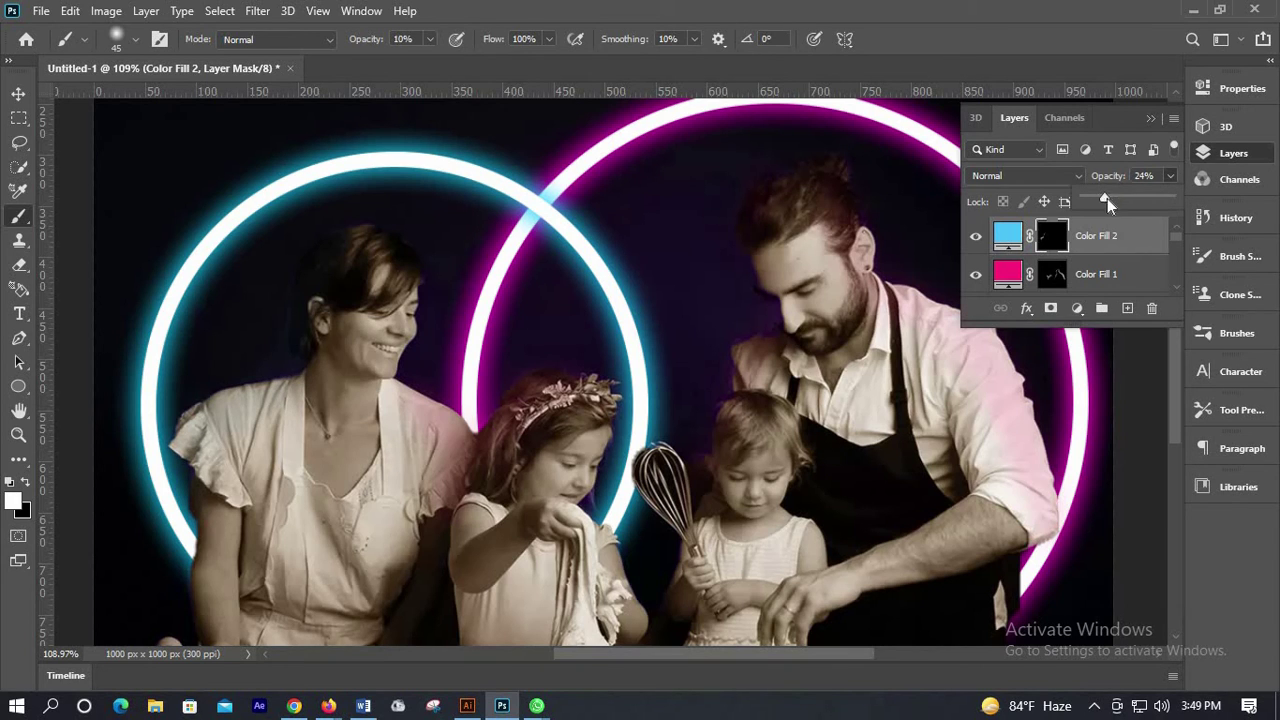
pyautogui.click(1107, 198)
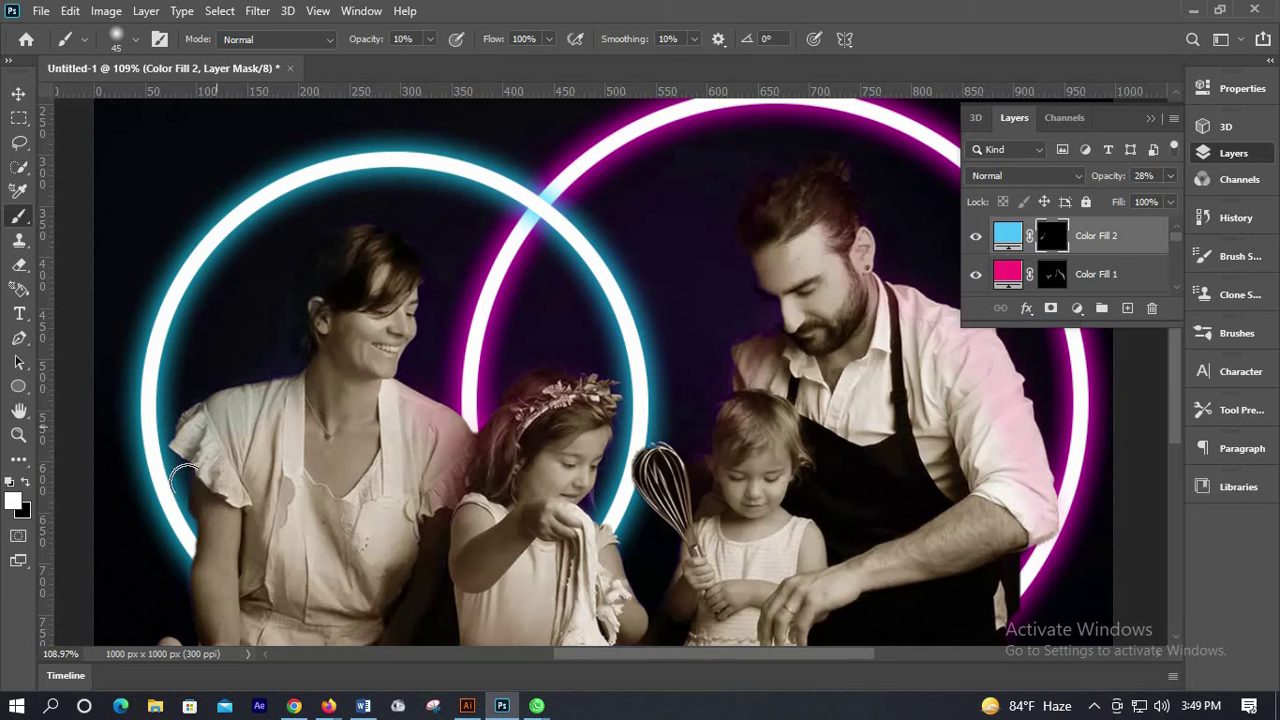
pyautogui.scroll(-3, 190, 465)
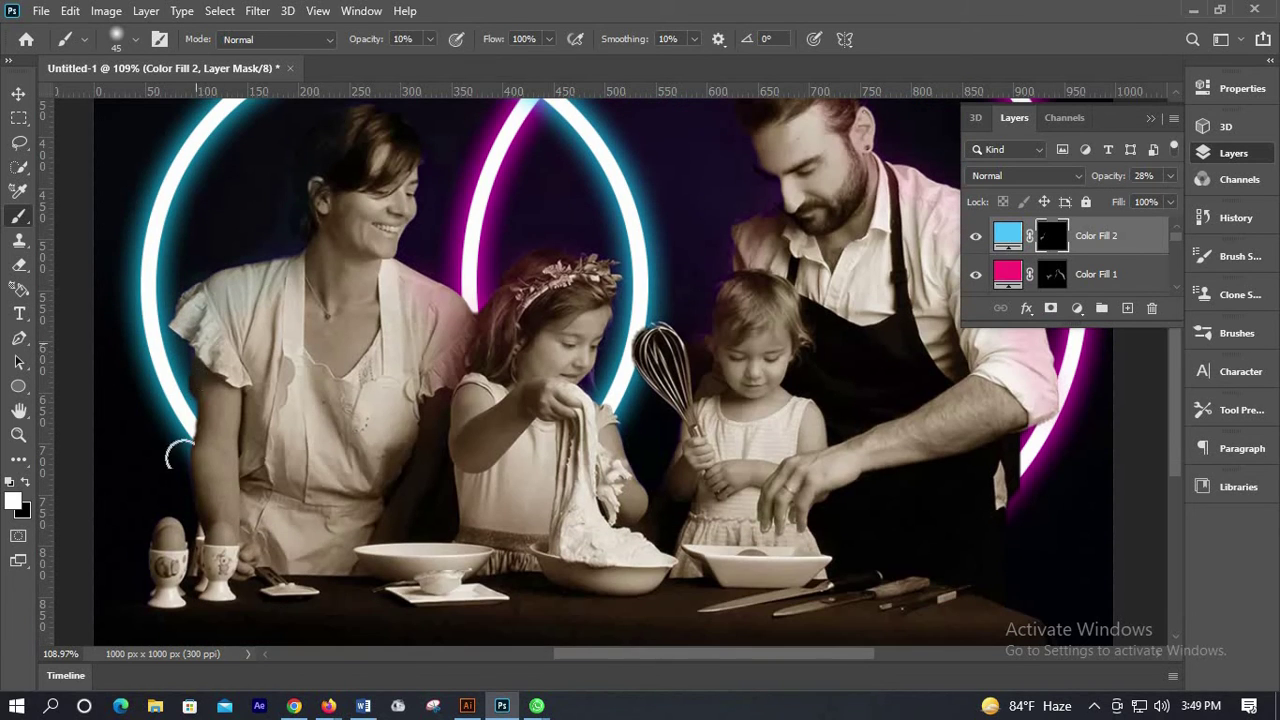
pyautogui.moveTo(199, 511)
pyautogui.mouseDown()
pyautogui.moveTo(198, 393)
pyautogui.moveTo(191, 518)
pyautogui.moveTo(205, 355)
pyautogui.mouseUp()
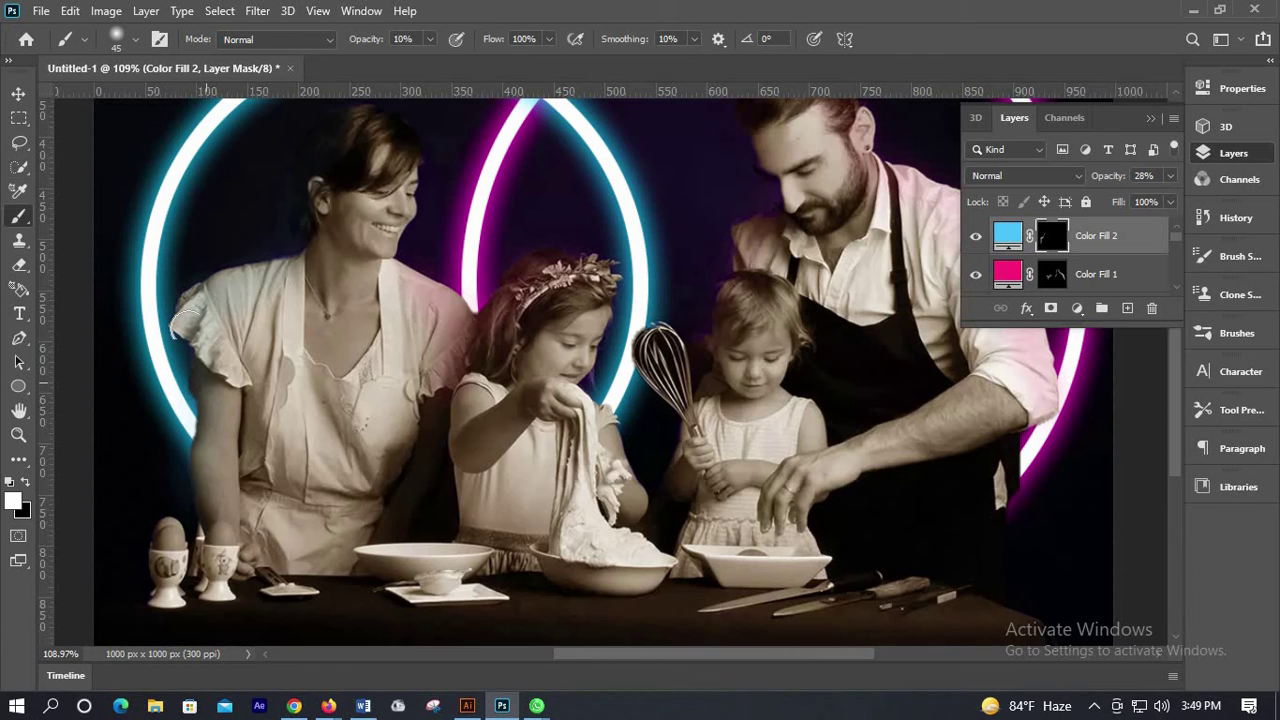
pyautogui.moveTo(172, 290)
pyautogui.mouseDown()
pyautogui.moveTo(183, 377)
pyautogui.moveTo(213, 320)
pyautogui.moveTo(214, 342)
pyautogui.moveTo(187, 507)
pyautogui.moveTo(209, 285)
pyautogui.mouseUp()
pyautogui.scroll(3, 400, 245)
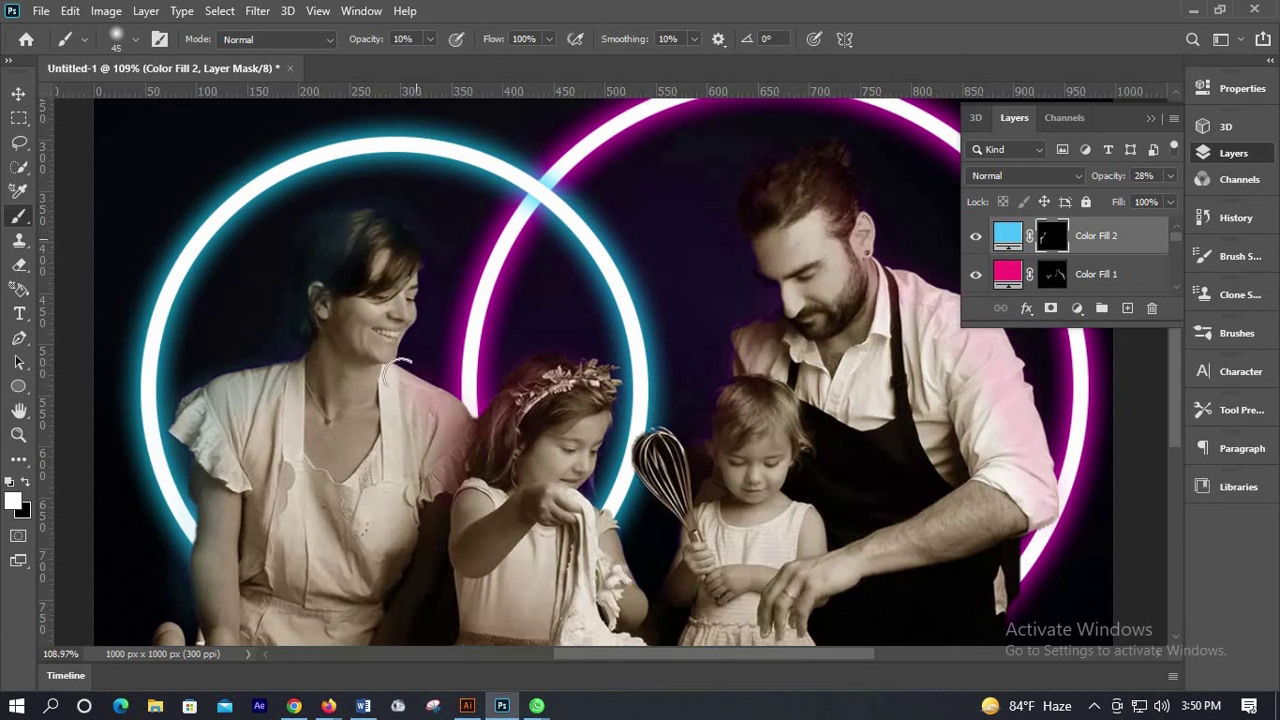
pyautogui.scroll(-3, 543, 373)
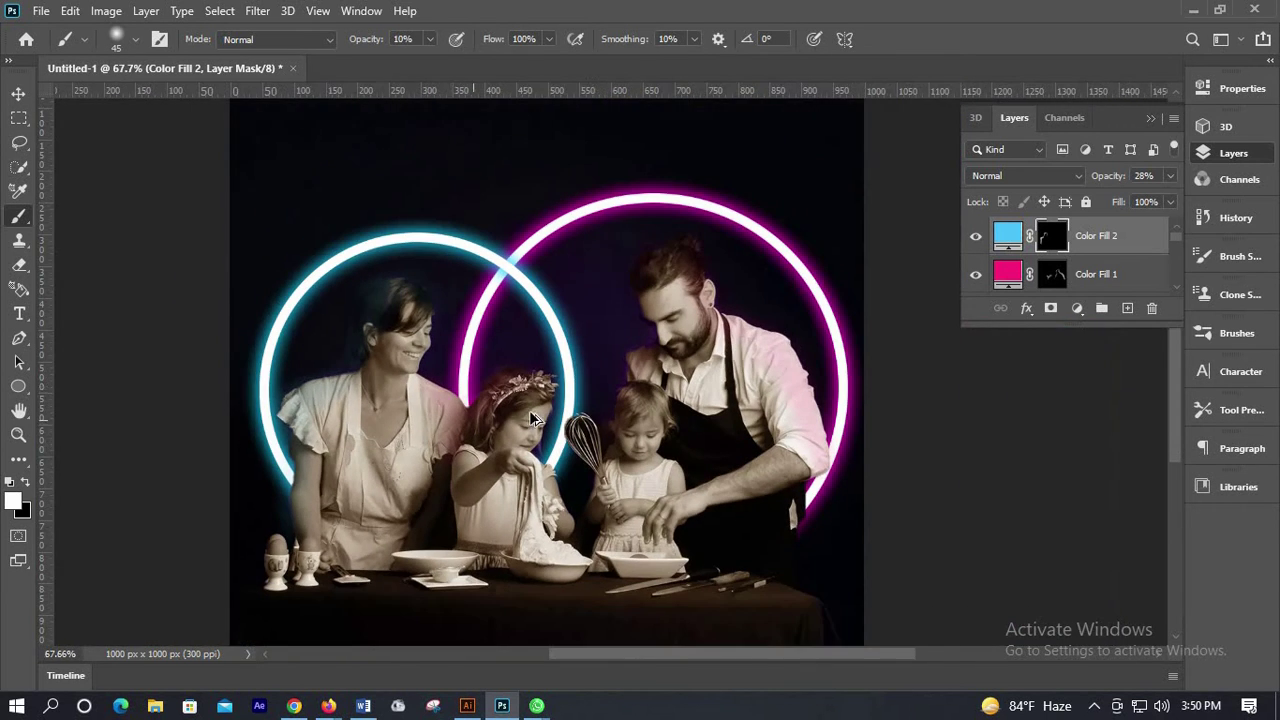
# - Set the blue fill layer's opacity to 35% and paint a blue tint on its mask over the older girl's face, arm and the dough
pyautogui.scroll(2, 508, 320)
pyautogui.scroll(2, 508, 322)
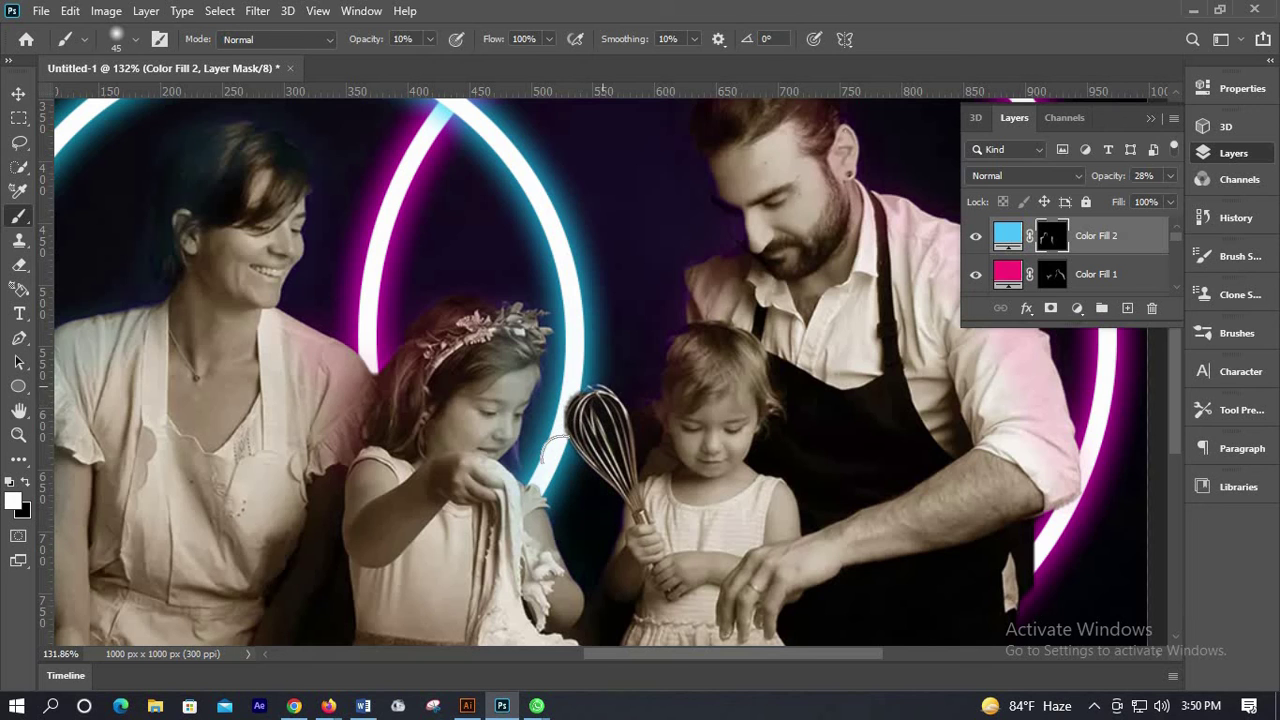
pyautogui.scroll(-3, 597, 480)
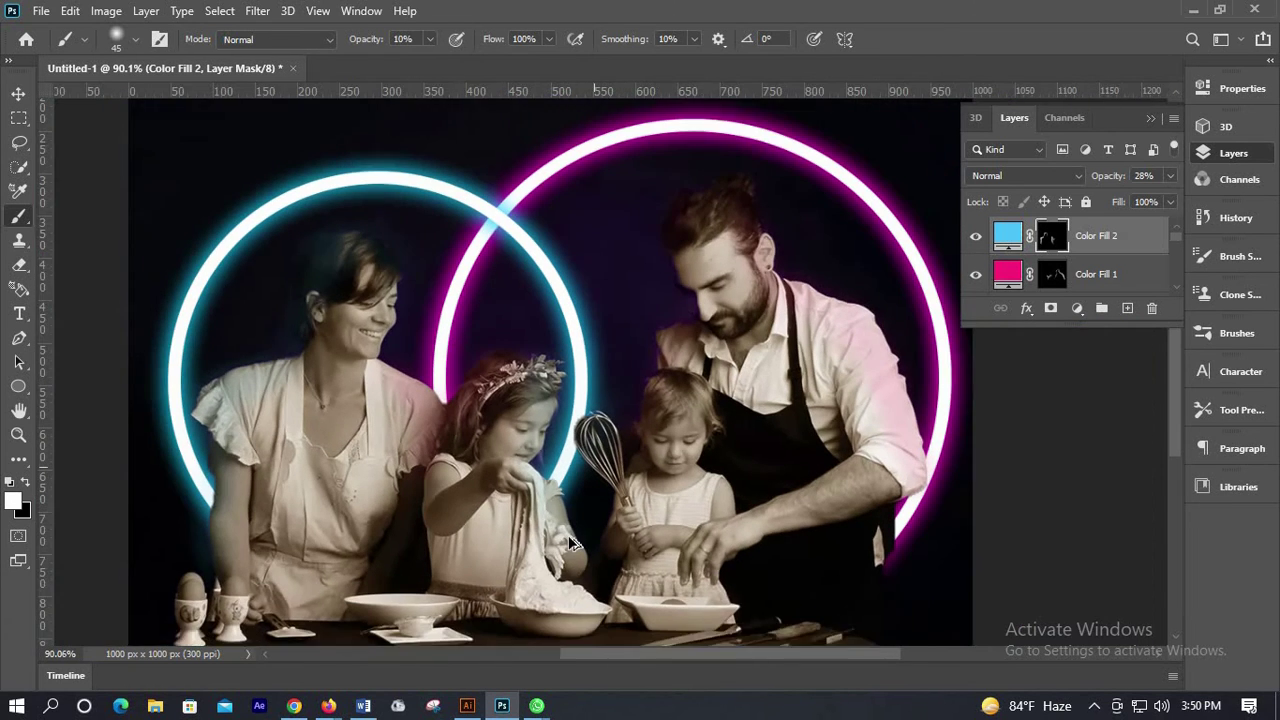
pyautogui.scroll(2, 528, 488)
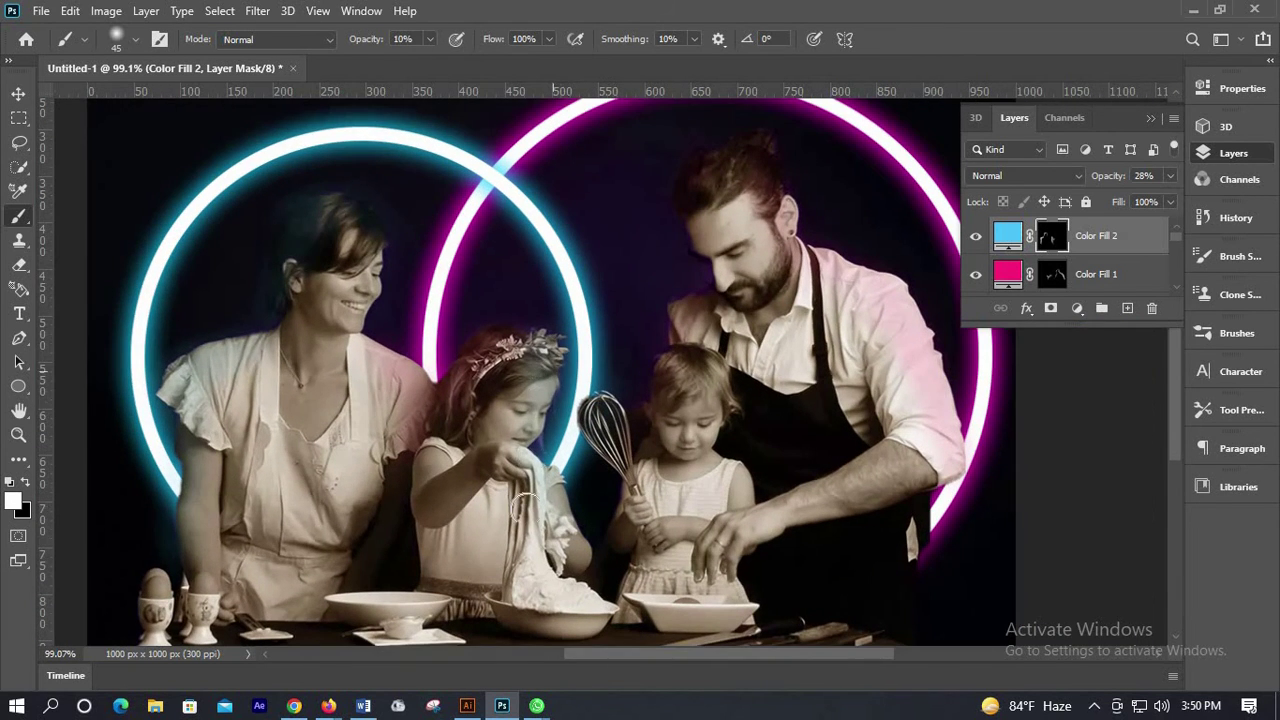
pyautogui.click(1170, 175)
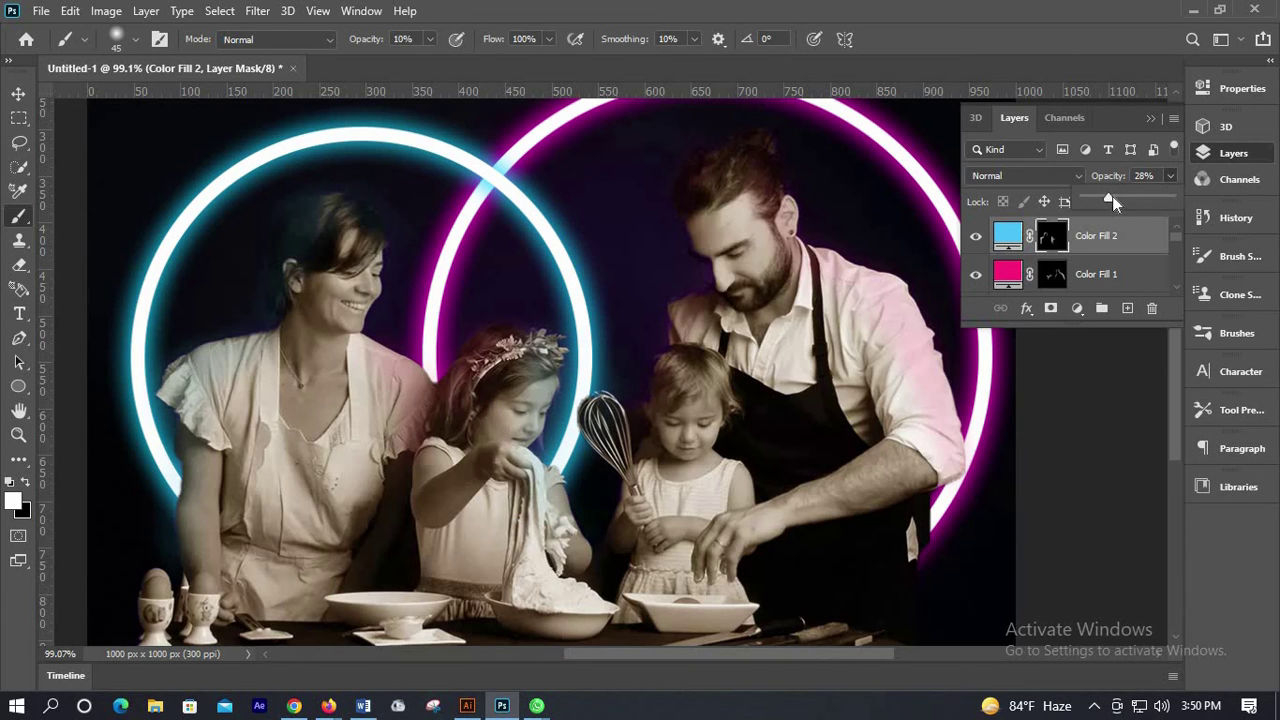
pyautogui.moveTo(1112, 196); pyautogui.dragTo(1114, 197)
pyautogui.click(543, 384)
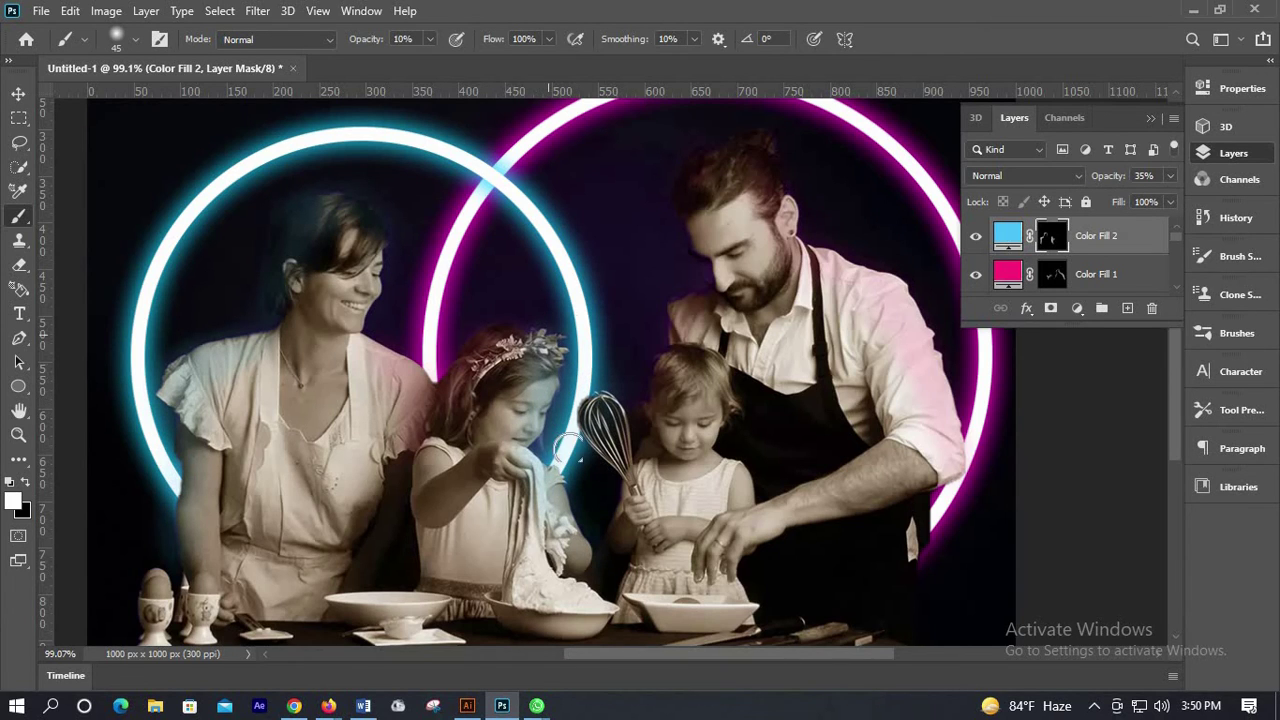
pyautogui.hotkey('ctrl', '-')
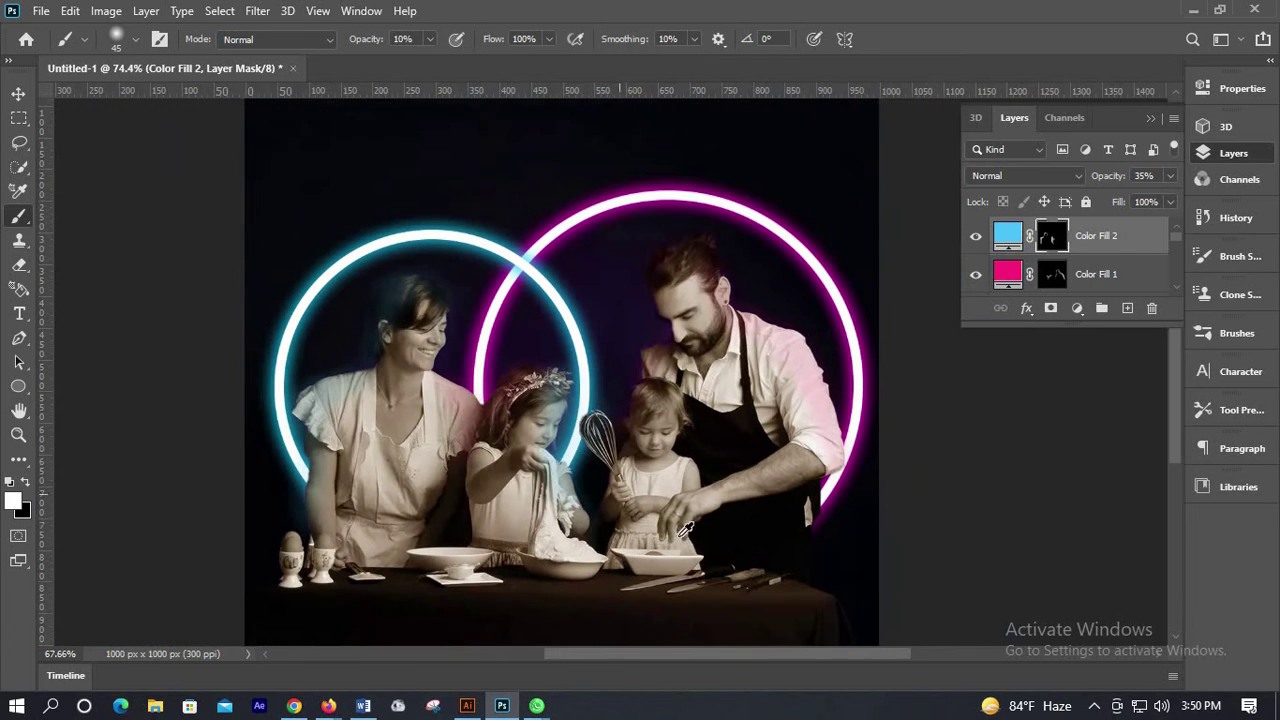
pyautogui.hotkey('ctrl', '+')
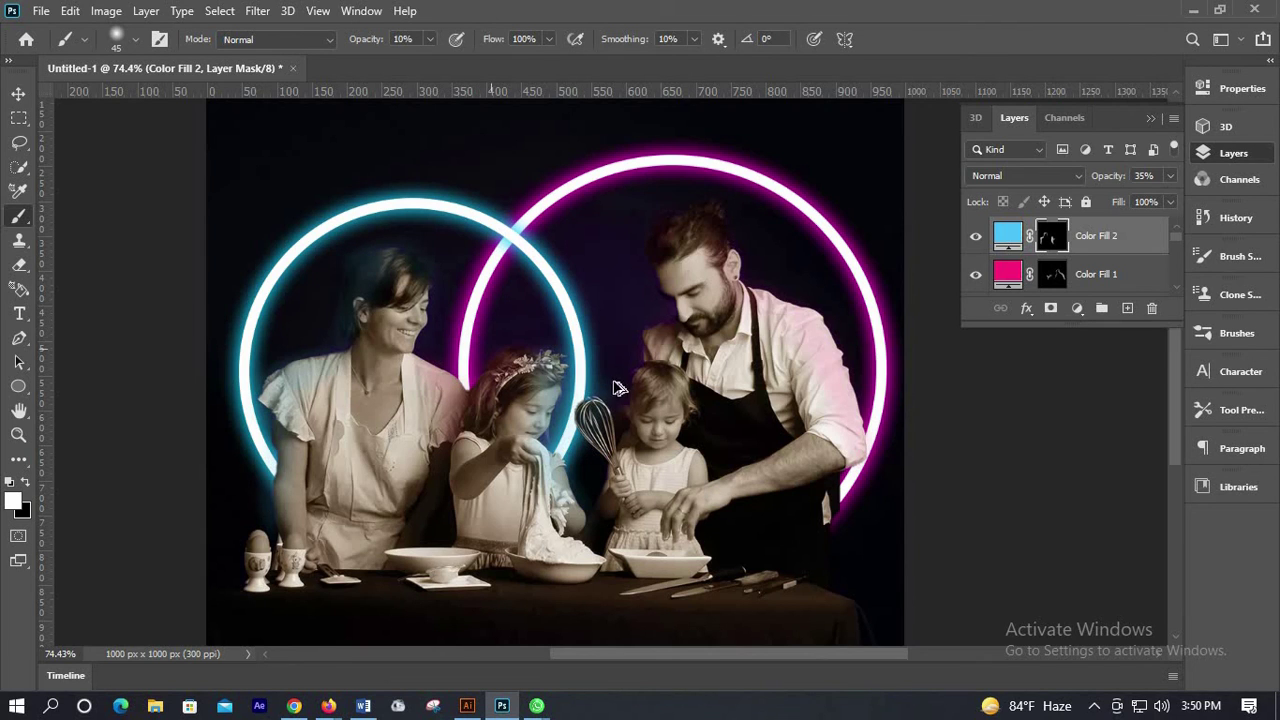
pyautogui.scroll(-1, 880, 280)
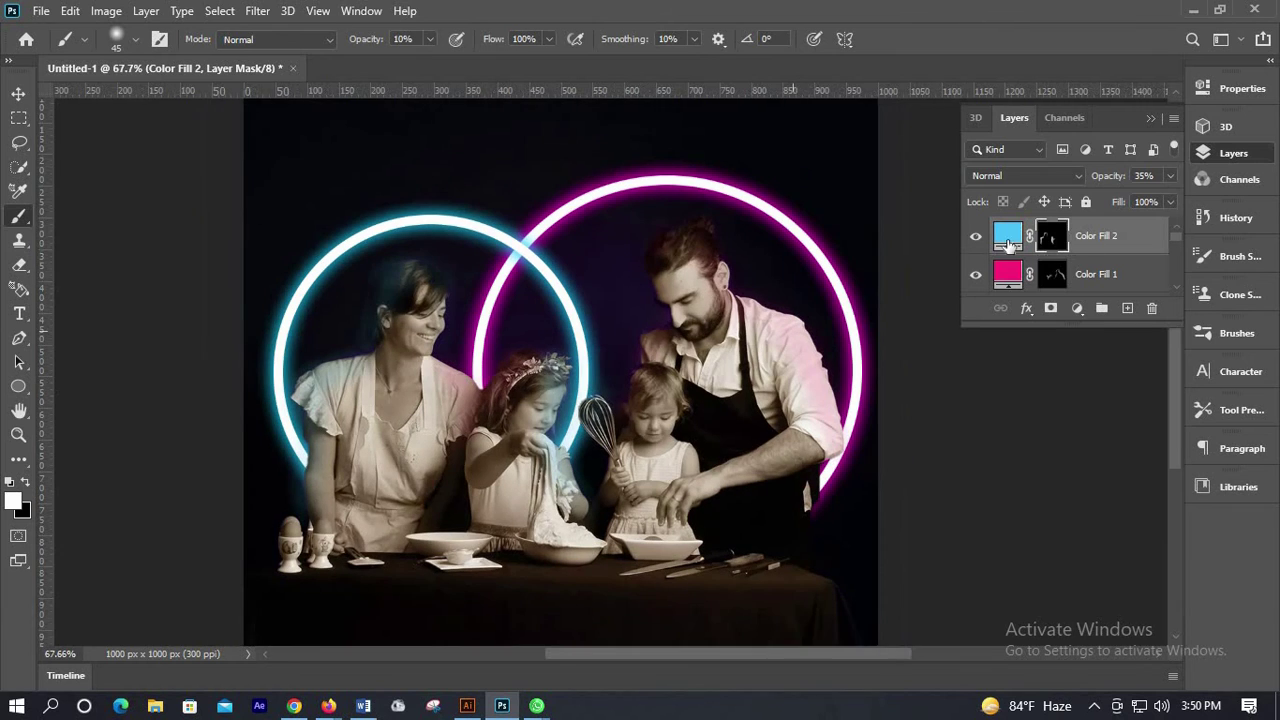
# - Set the blue fill layer's blend mode to Overlay and check the tint on the family up close
pyautogui.click(1016, 174)
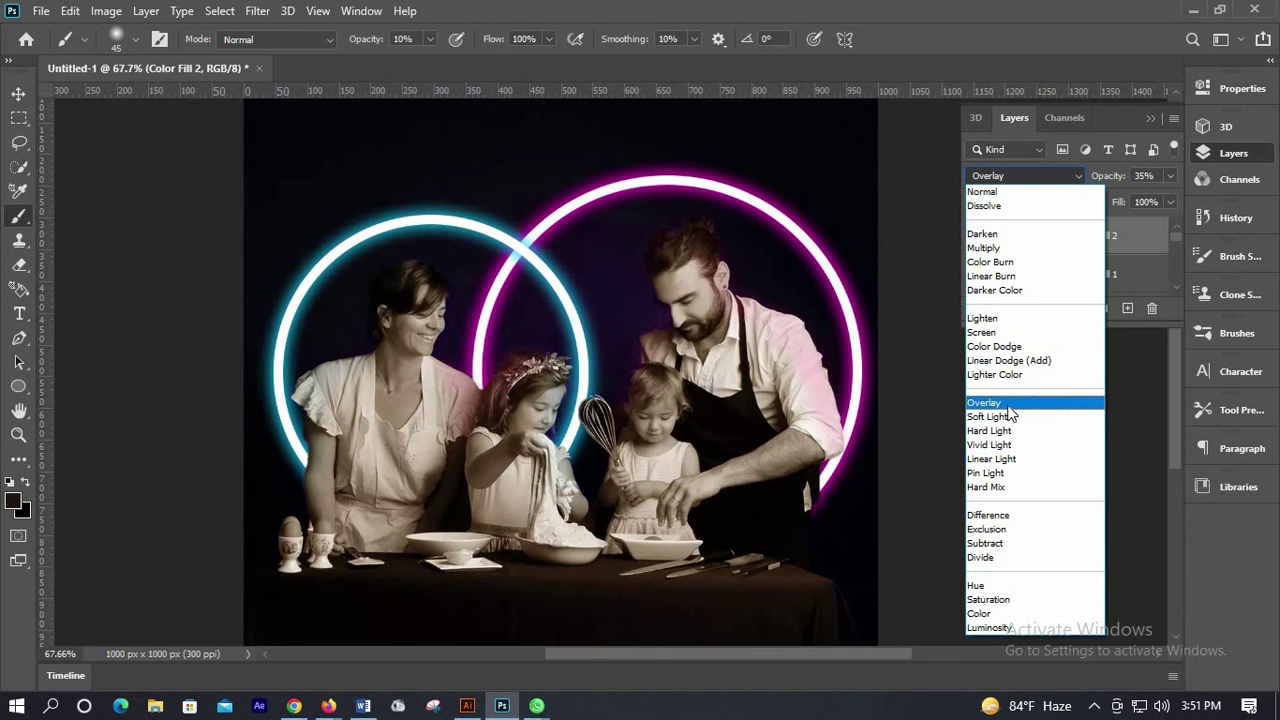
pyautogui.click(985, 403)
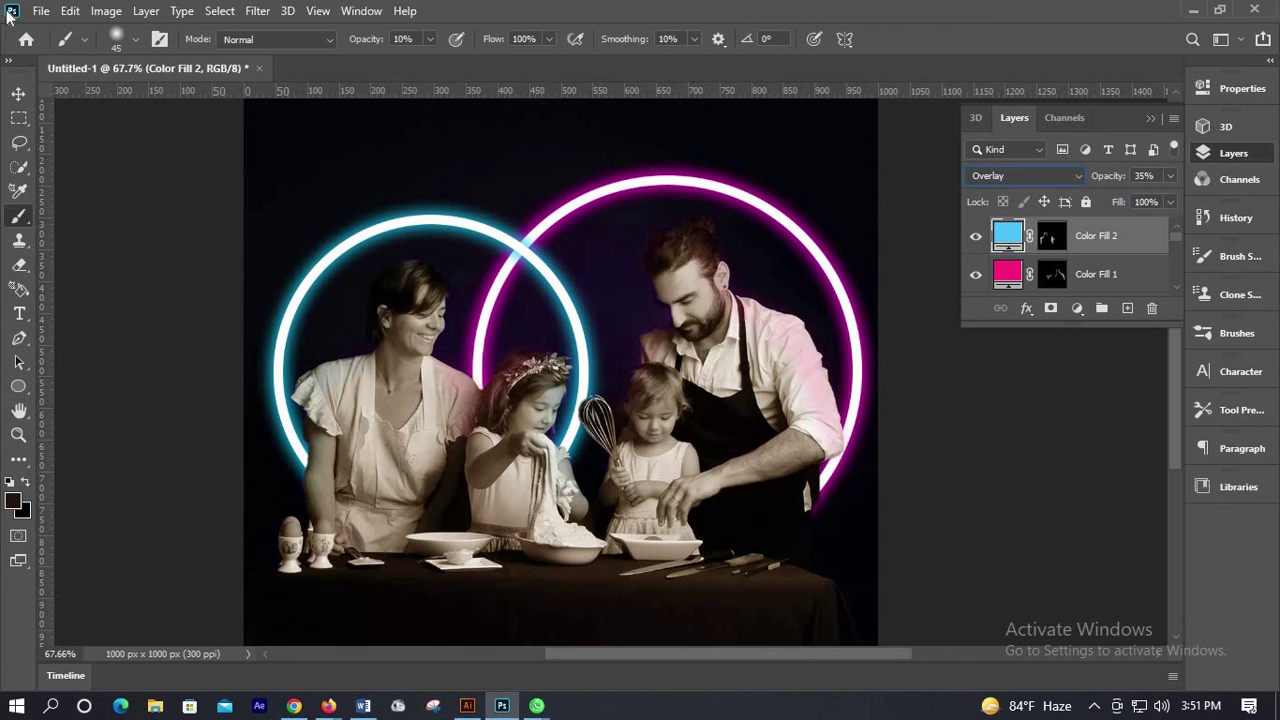
pyautogui.press('v')
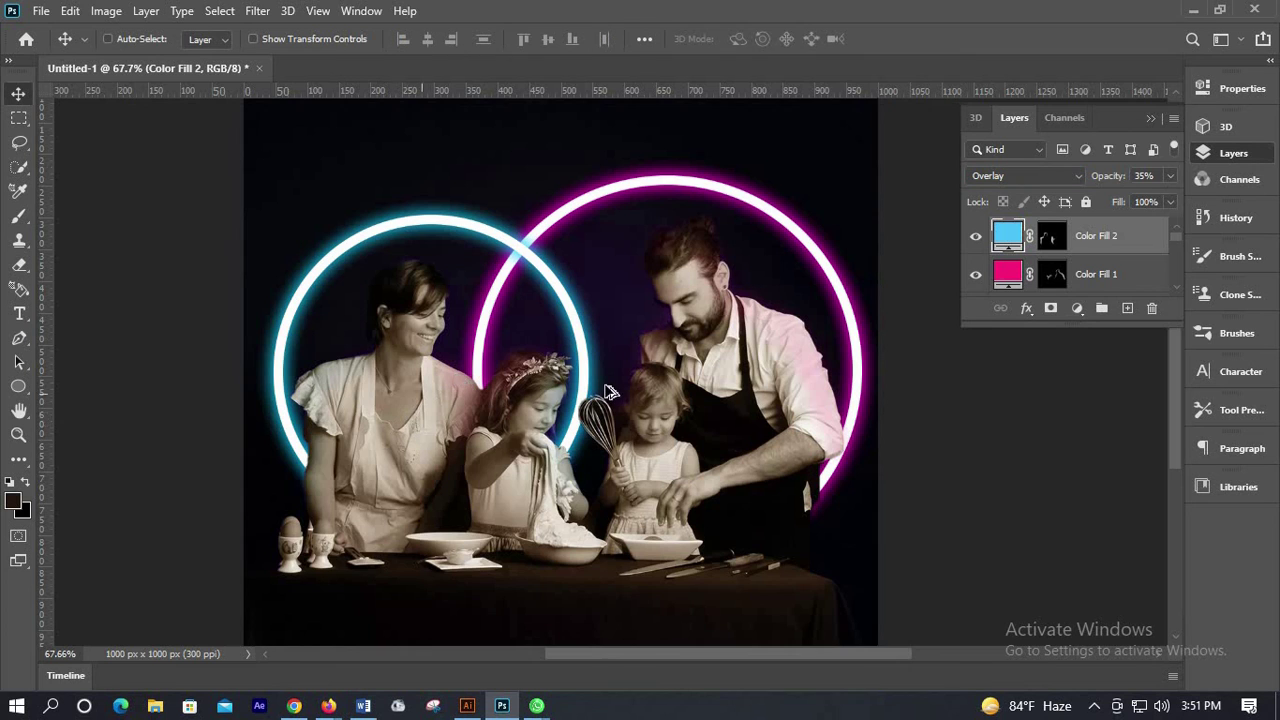
pyautogui.scroll(3, 623, 386)
pyautogui.scroll(1, 623, 386)
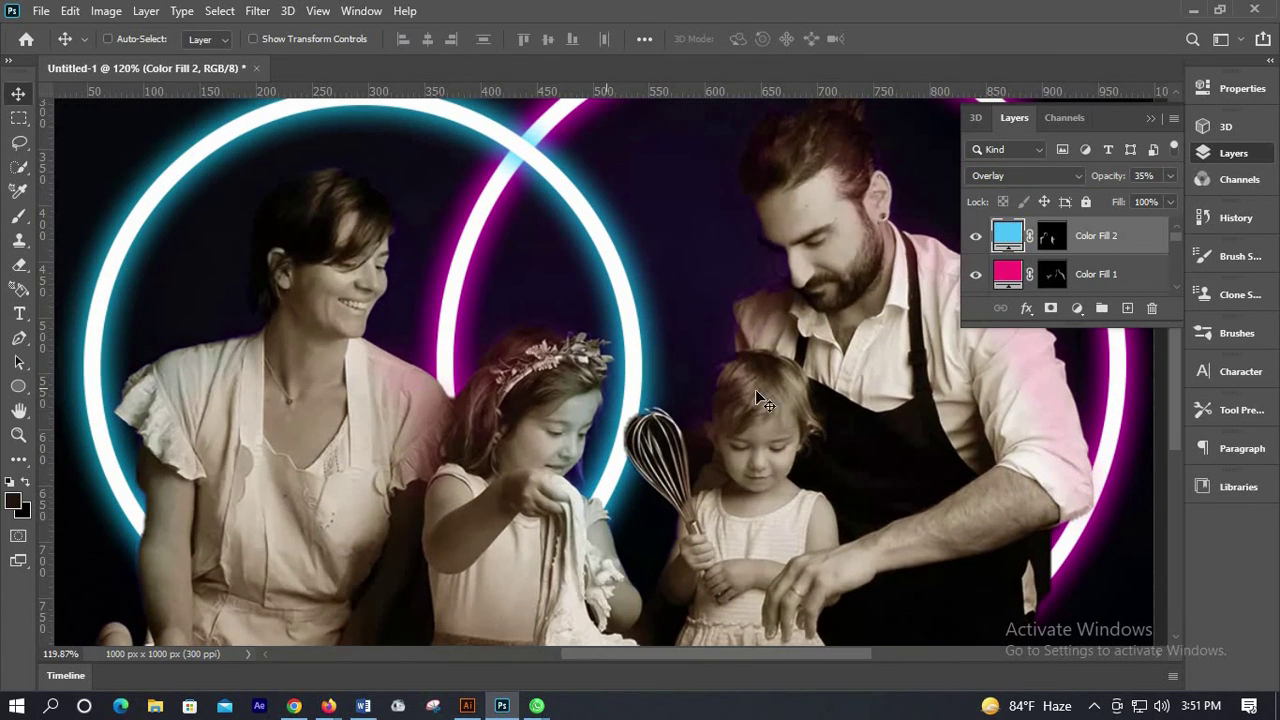
pyautogui.scroll(-4, 757, 395)
# - Select the pink fill layer and set its blend mode to Overlay
pyautogui.click(1005, 278)
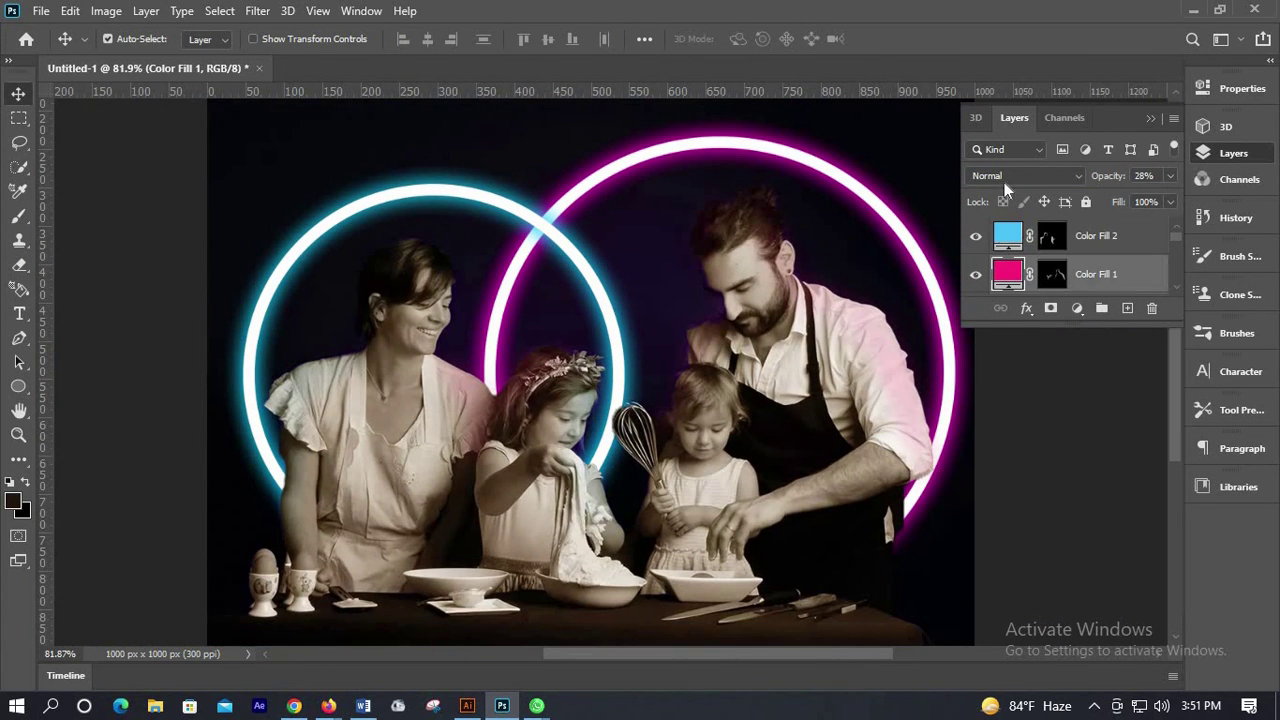
pyautogui.click(1010, 176)
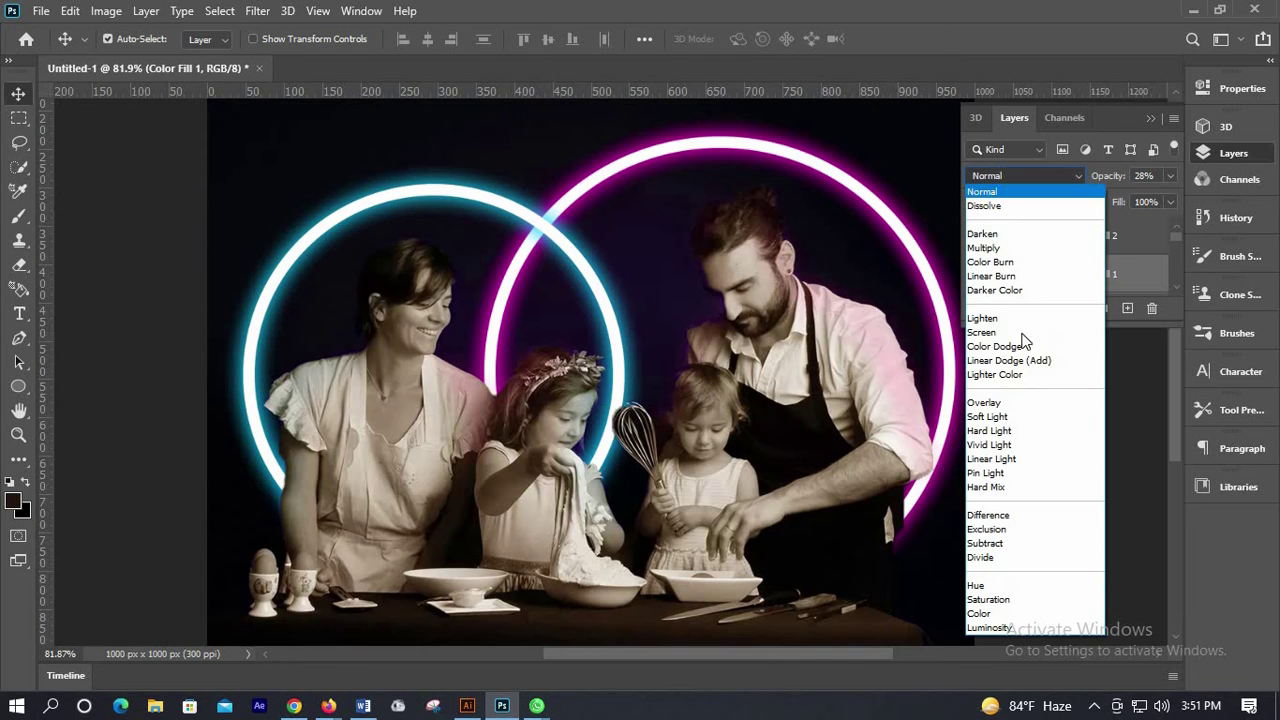
pyautogui.click(990, 404)
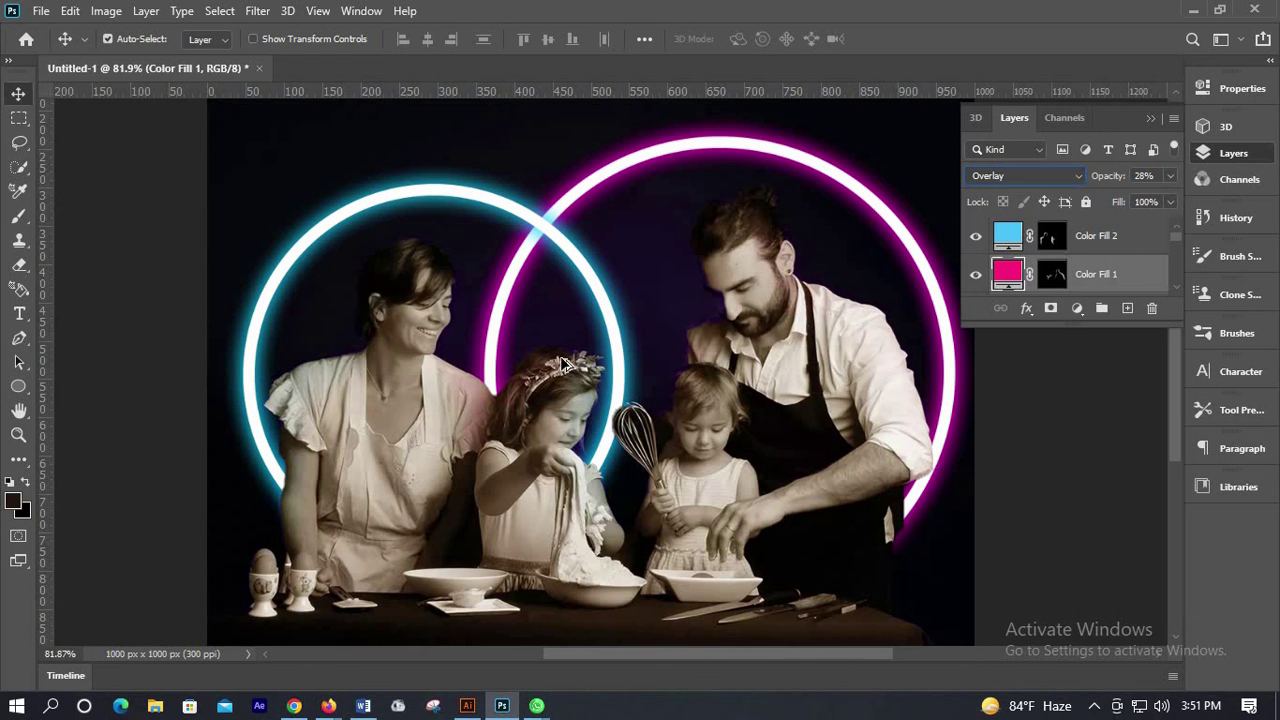
pyautogui.keyDown('ctrl'); pyautogui.click(777, 413); pyautogui.keyUp('ctrl')
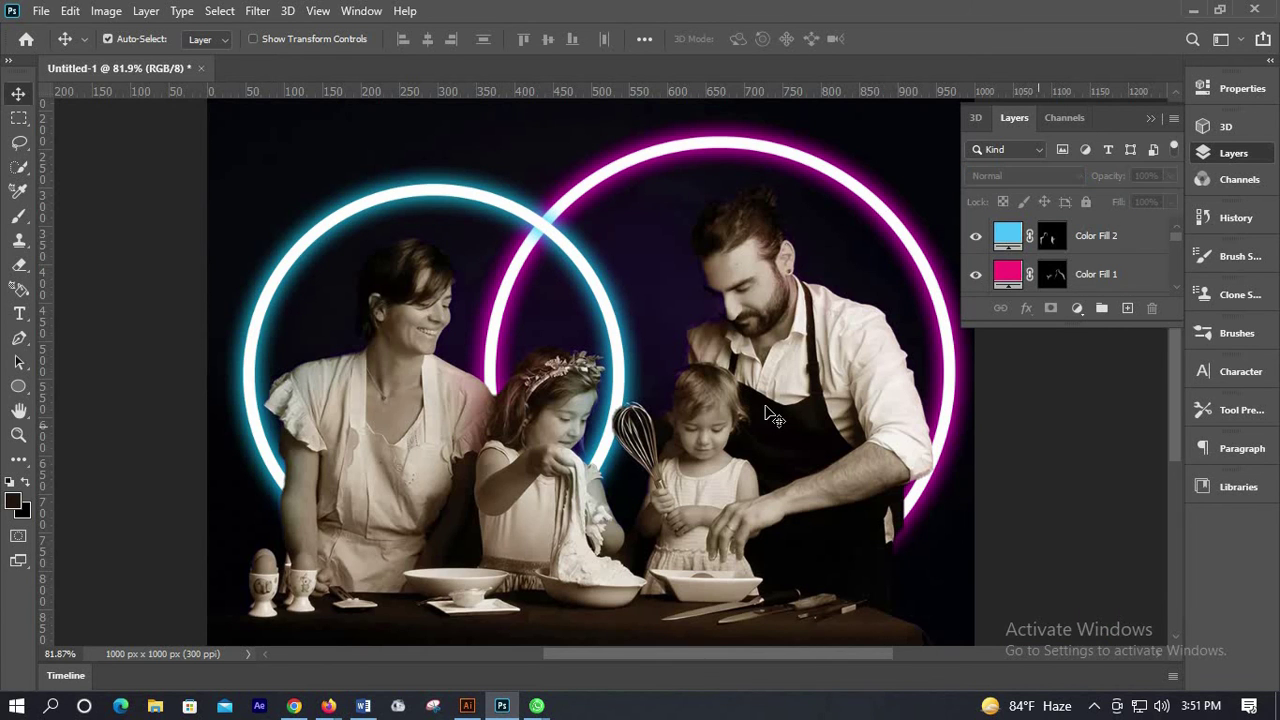
pyautogui.scroll(-3, 830, 475)
pyautogui.scroll(3, 690, 548)
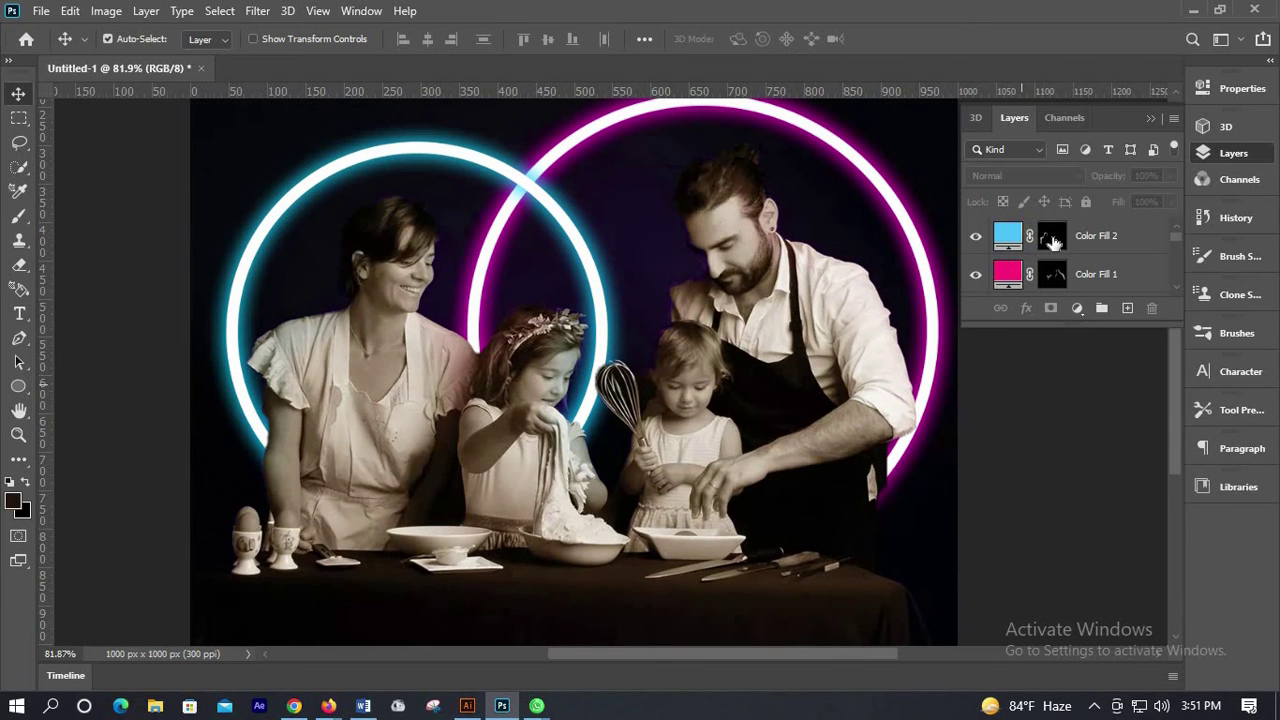
# - Raise the blue fill layer's opacity to 49% and brush more tint on its mask over the woman's hair and shoulder
pyautogui.click(19, 216)
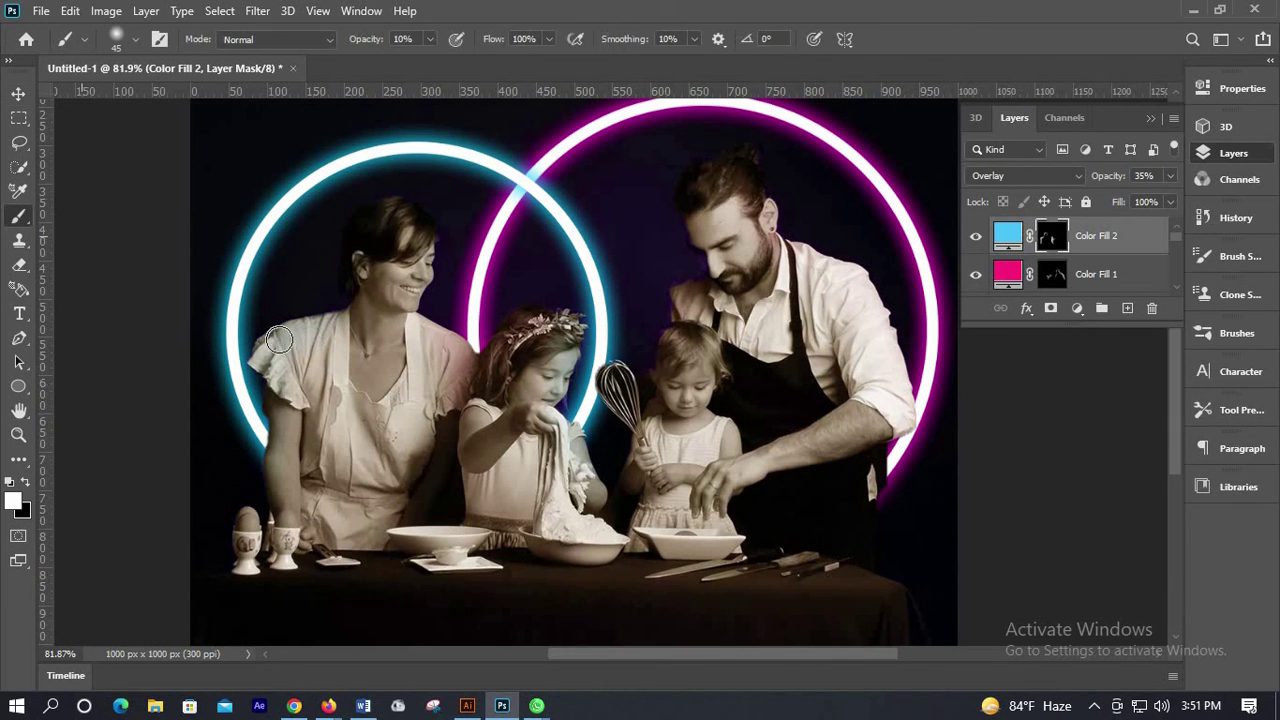
pyautogui.moveTo(335, 292)
pyautogui.mouseDown()
pyautogui.moveTo(397, 203)
pyautogui.moveTo(359, 231)
pyautogui.mouseUp()
pyautogui.click(1171, 176)
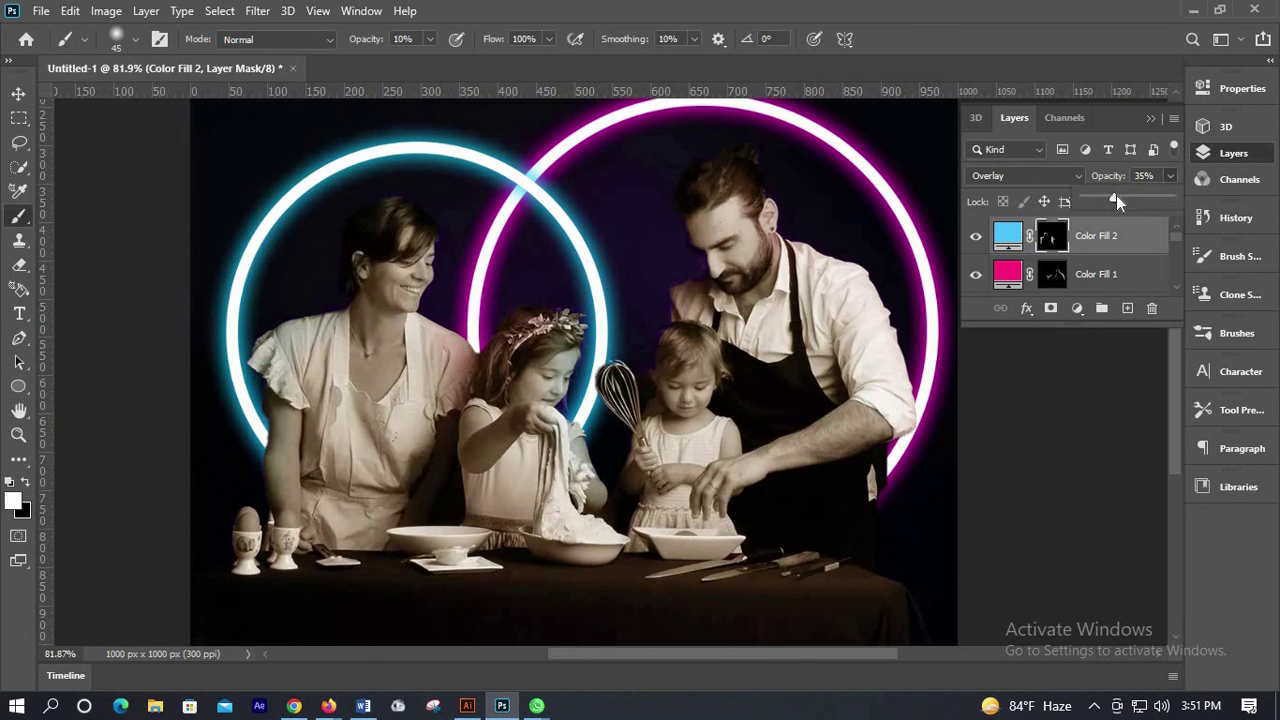
pyautogui.moveTo(1116, 195); pyautogui.dragTo(1126, 195)
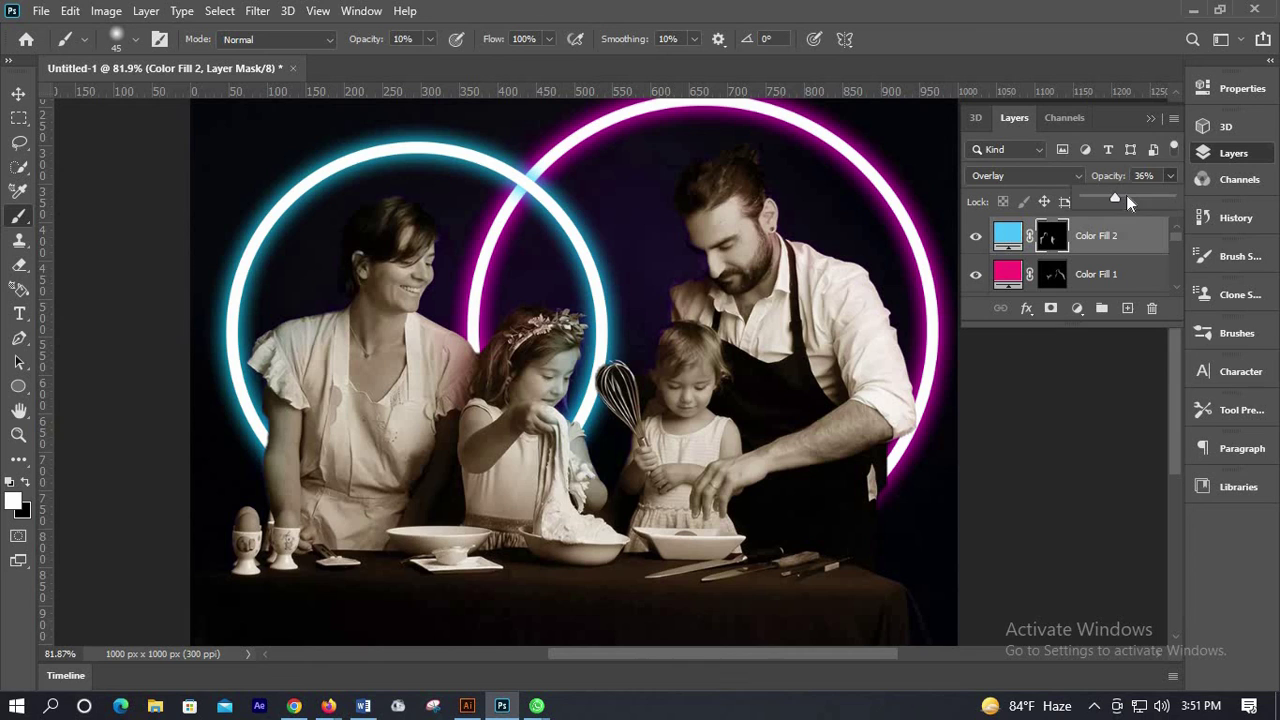
pyautogui.click(386, 208)
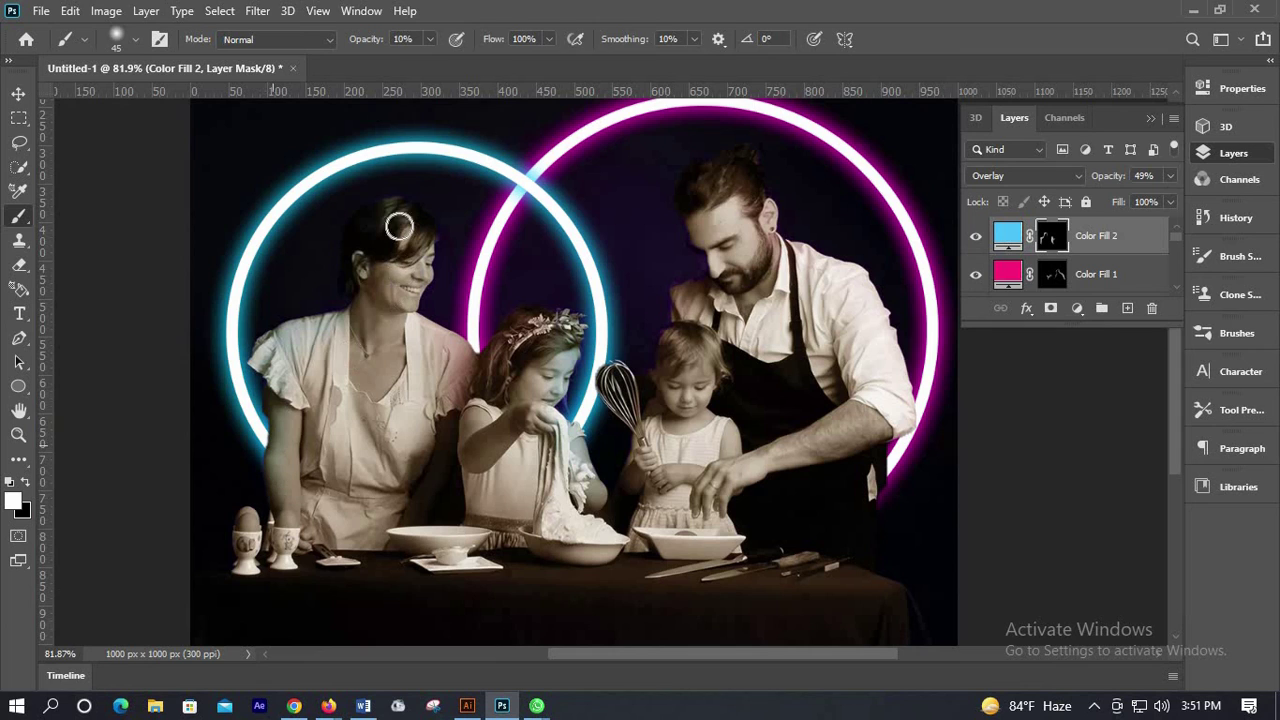
pyautogui.moveTo(399, 227)
pyautogui.mouseDown()
pyautogui.moveTo(421, 228)
pyautogui.moveTo(377, 262)
pyautogui.moveTo(269, 421)
pyautogui.moveTo(345, 354)
pyautogui.moveTo(305, 362)
pyautogui.moveTo(264, 482)
pyautogui.moveTo(309, 387)
pyautogui.moveTo(267, 544)
pyautogui.moveTo(285, 405)
pyautogui.moveTo(298, 377)
pyautogui.moveTo(277, 530)
pyautogui.moveTo(313, 349)
pyautogui.moveTo(274, 565)
pyautogui.moveTo(279, 527)
pyautogui.moveTo(275, 551)
pyautogui.moveTo(422, 517)
pyautogui.moveTo(494, 461)
pyautogui.moveTo(418, 483)
pyautogui.moveTo(535, 467)
pyautogui.mouseUp()
# - Brush more blue tint on the mask over the older girl's face and sleeve and the nearby whisk
pyautogui.scroll(1, 560, 425)
pyautogui.scroll(2, 565, 340)
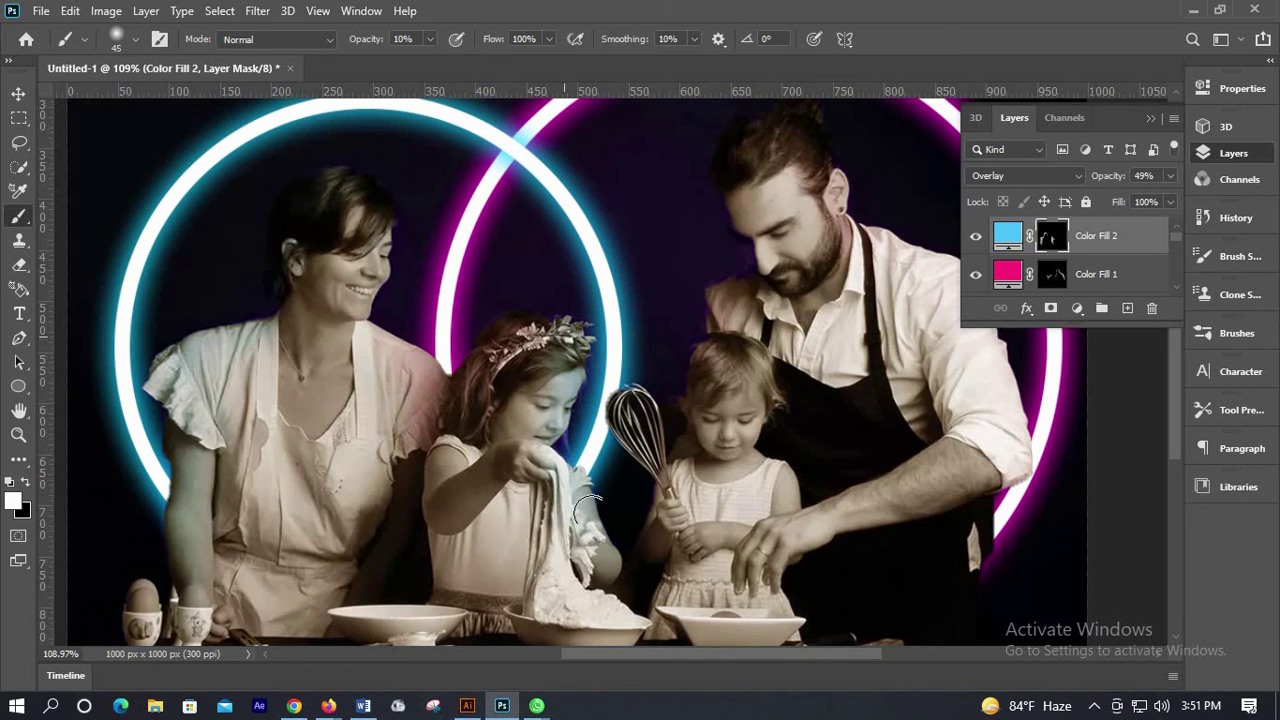
pyautogui.moveTo(590, 505)
pyautogui.mouseDown()
pyautogui.moveTo(595, 573)
pyautogui.moveTo(544, 522)
pyautogui.moveTo(576, 558)
pyautogui.mouseUp()
pyautogui.moveTo(648, 392)
pyautogui.mouseDown()
pyautogui.moveTo(623, 428)
pyautogui.moveTo(641, 391)
pyautogui.moveTo(605, 408)
pyautogui.moveTo(610, 445)
pyautogui.moveTo(632, 424)
pyautogui.mouseUp()
# - Make the pink fill layer's mask active and set the layer's opacity to 26%
pyautogui.click(1052, 274)
pyautogui.scroll(2, 1034, 474)
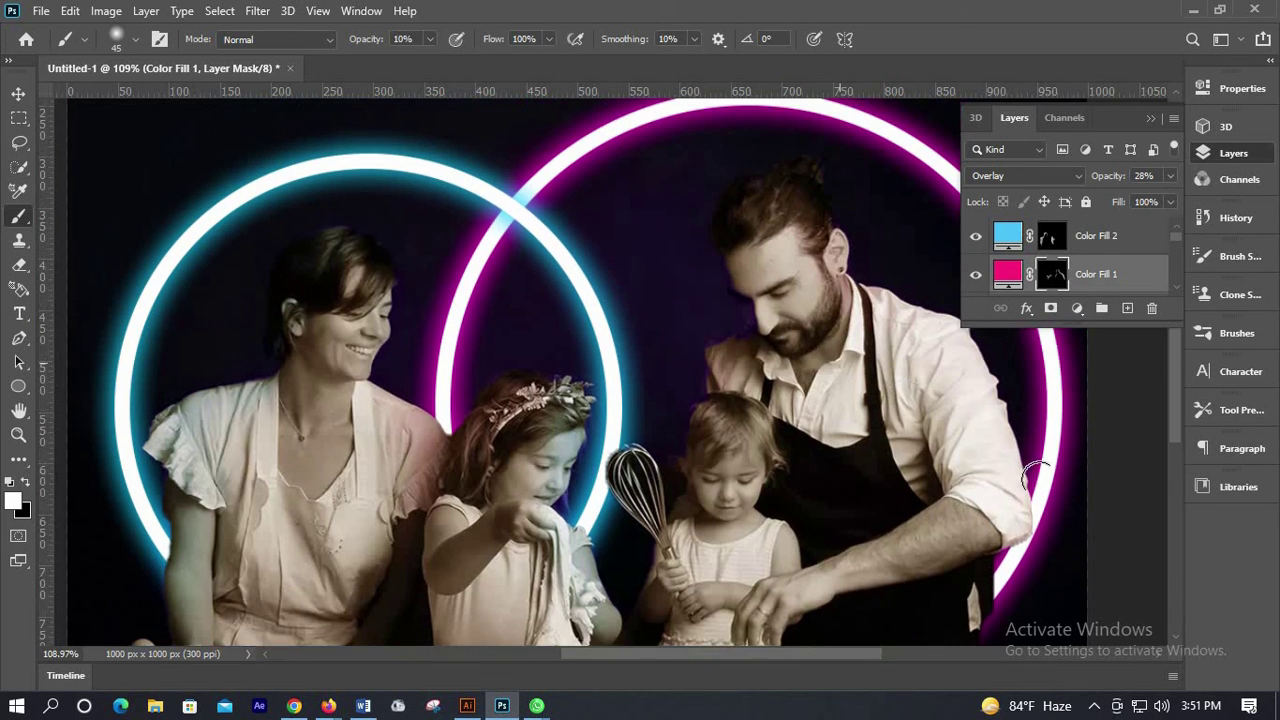
pyautogui.scroll(-1, 930, 377)
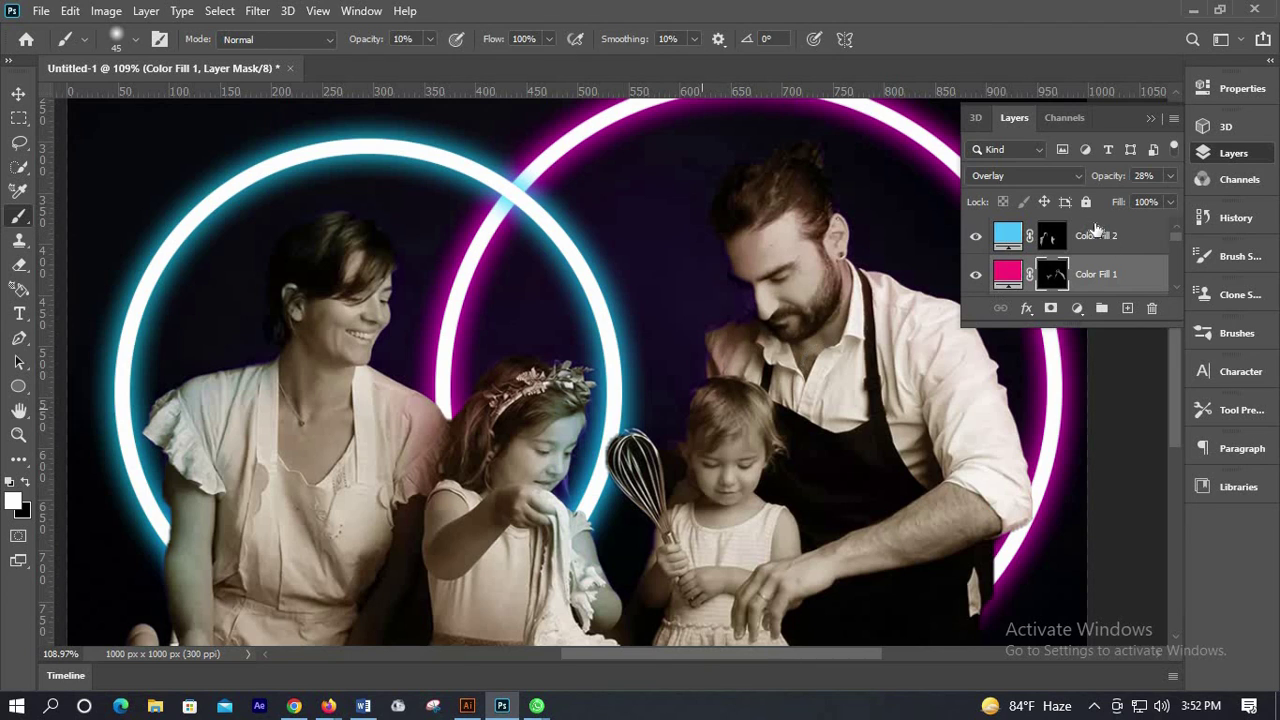
pyautogui.click(1169, 176)
pyautogui.moveTo(1105, 197); pyautogui.dragTo(1107, 197)
pyautogui.click(1136, 198)
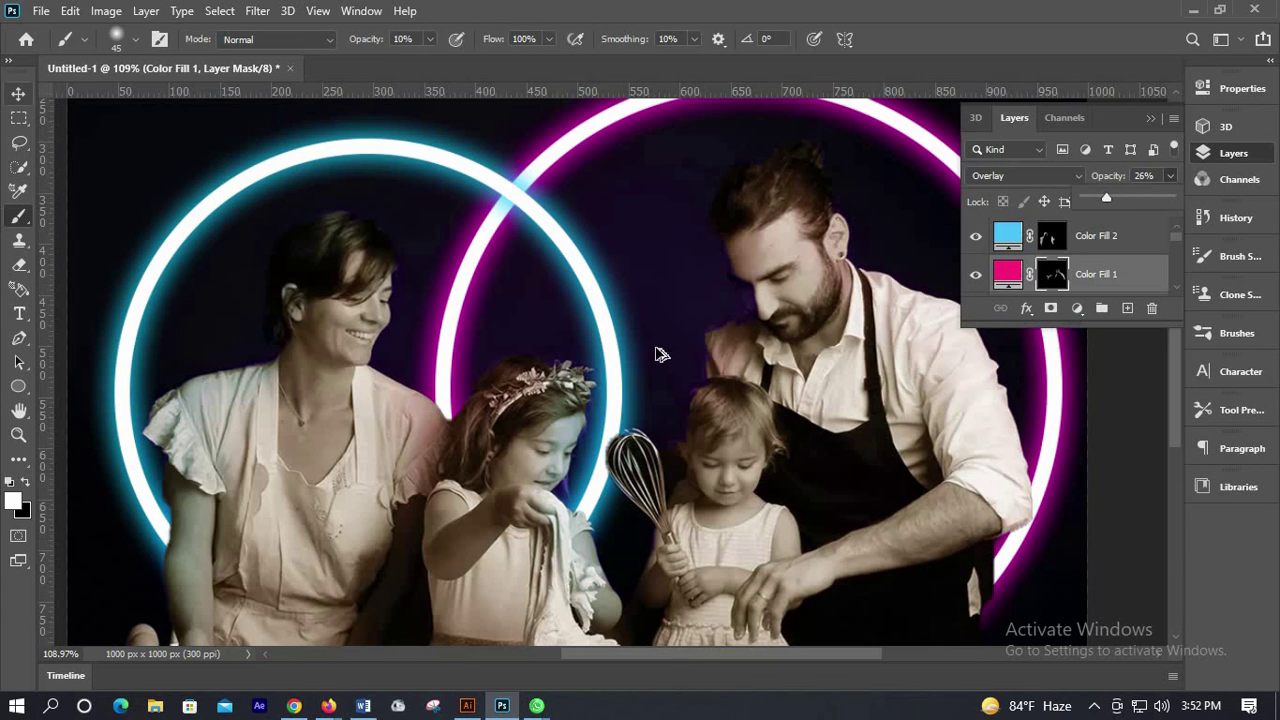
# - Examine the pink and blue light on the family both in the full composition and up close
pyautogui.press('v')
pyautogui.scroll(-3, 660, 355)
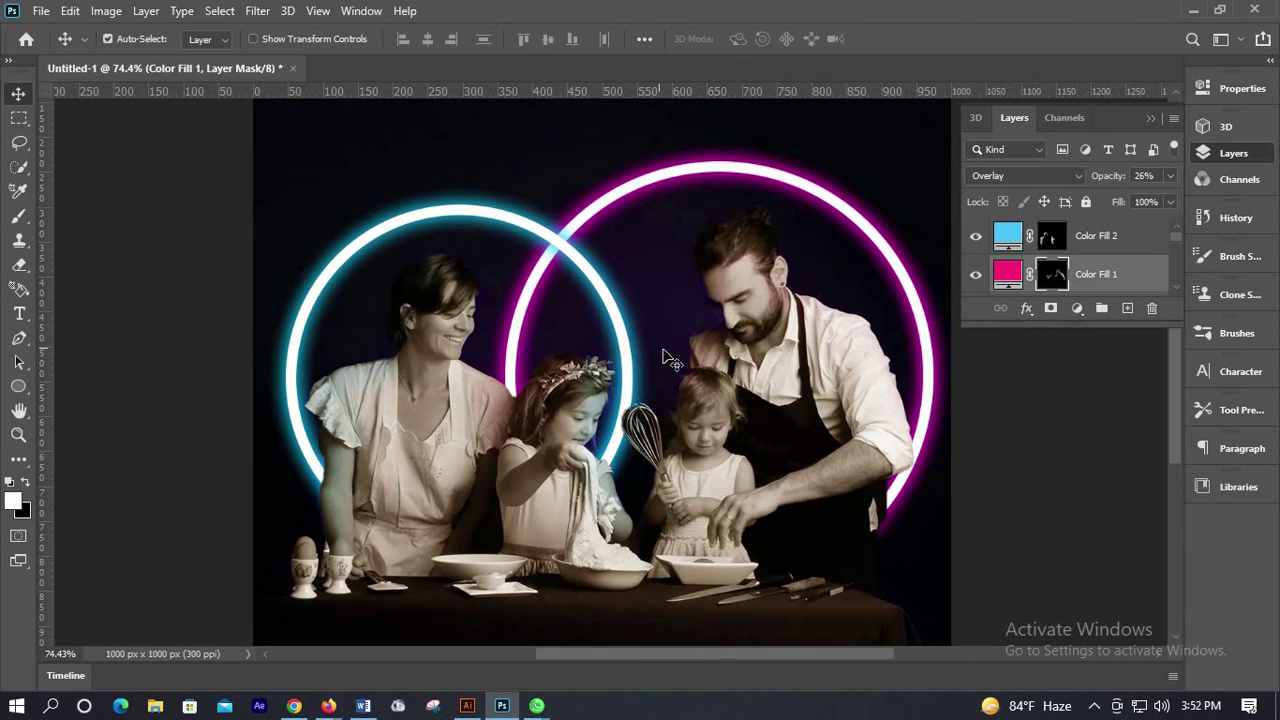
pyautogui.scroll(-1, 670, 359)
pyautogui.scroll(-2, 702, 446)
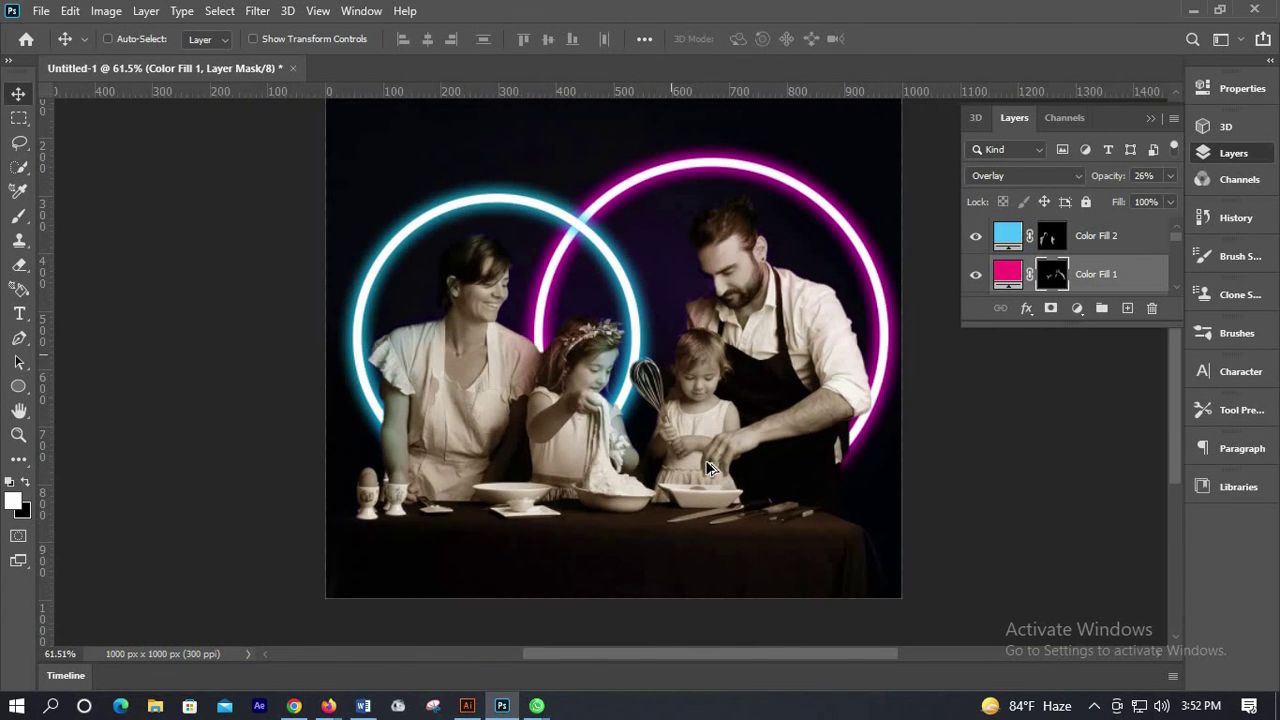
pyautogui.scroll(2, 710, 470)
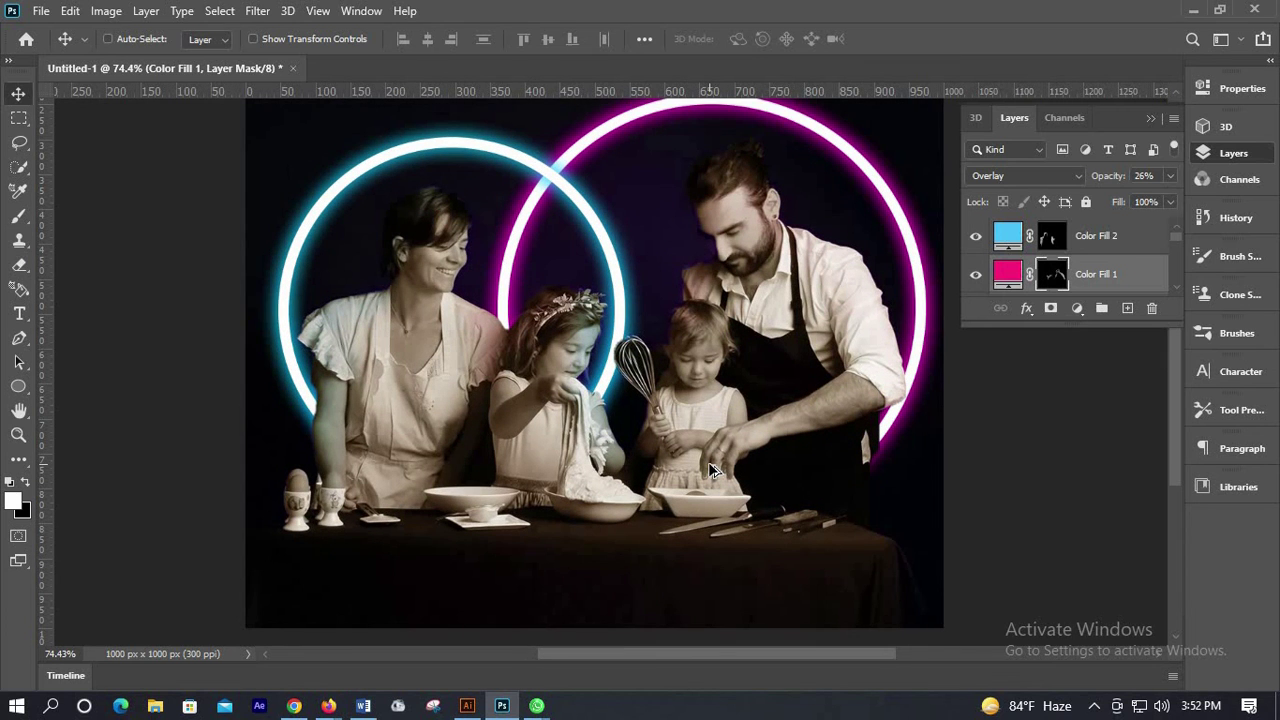
pyautogui.scroll(1, 710, 470)
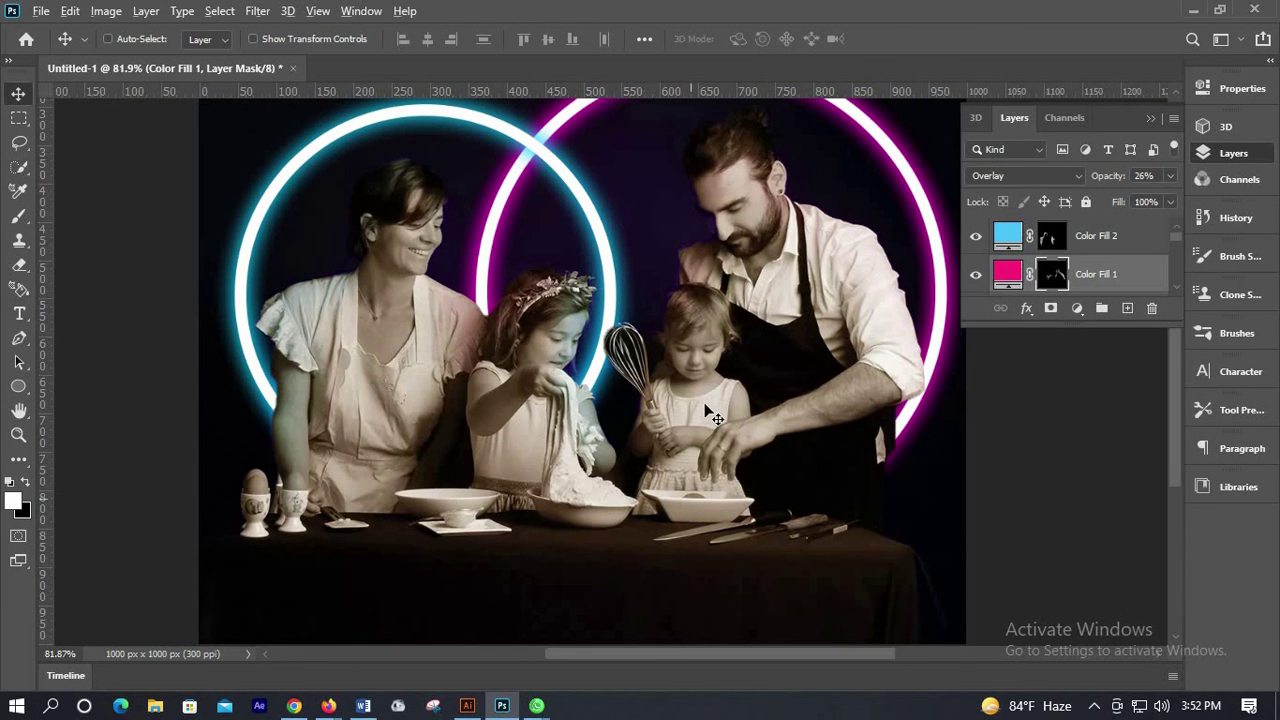
pyautogui.scroll(-1, 712, 414)
pyautogui.scroll(3, 701, 397)
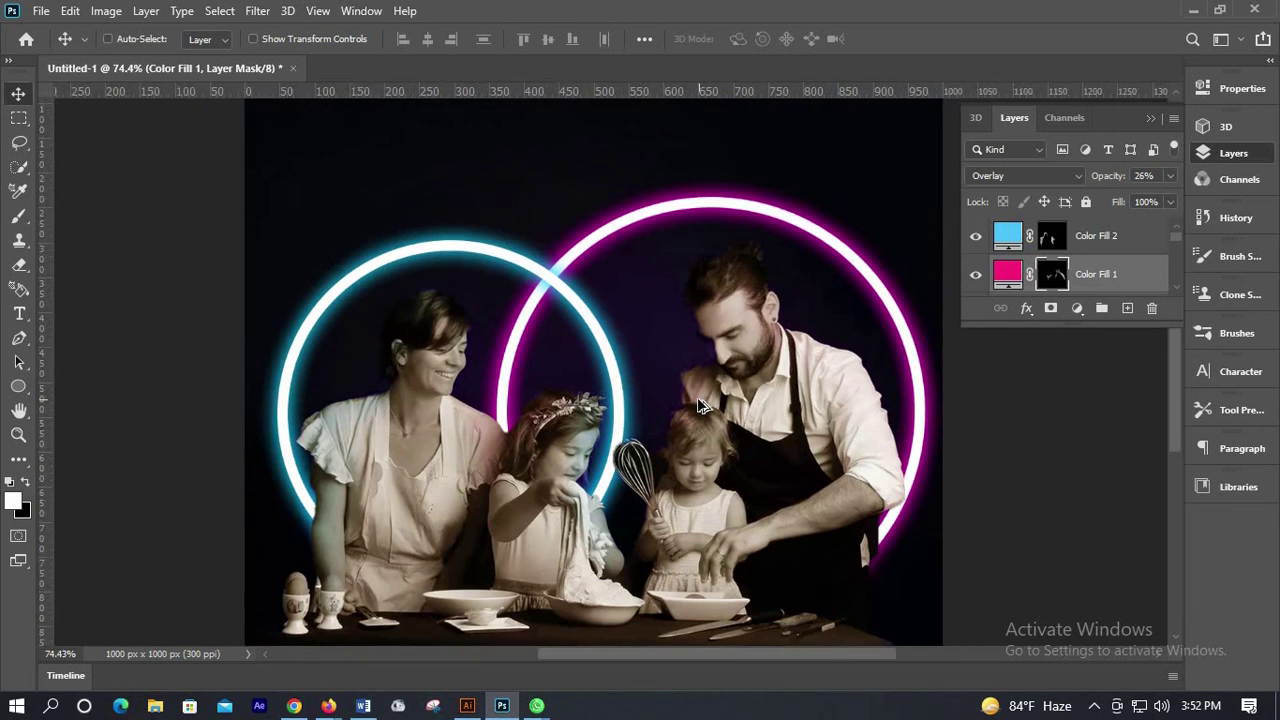
# - Turn on Auto-Select for the Move tool and hide the layer list to view the composition unobstructed
pyautogui.click(108, 39)
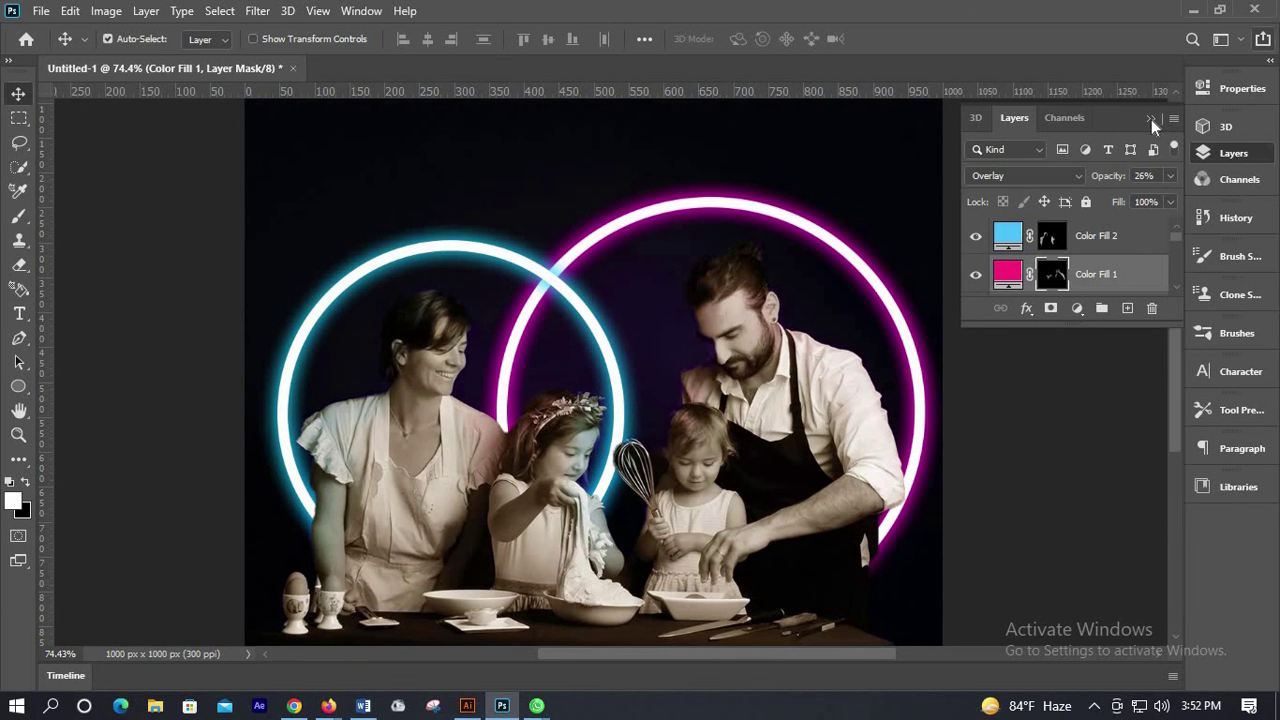
pyautogui.click(928, 302)
pyautogui.hotkey('shift', 'Up')
pyautogui.hotkey('shift', 'Up')
pyautogui.hotkey('shift', 'Up')
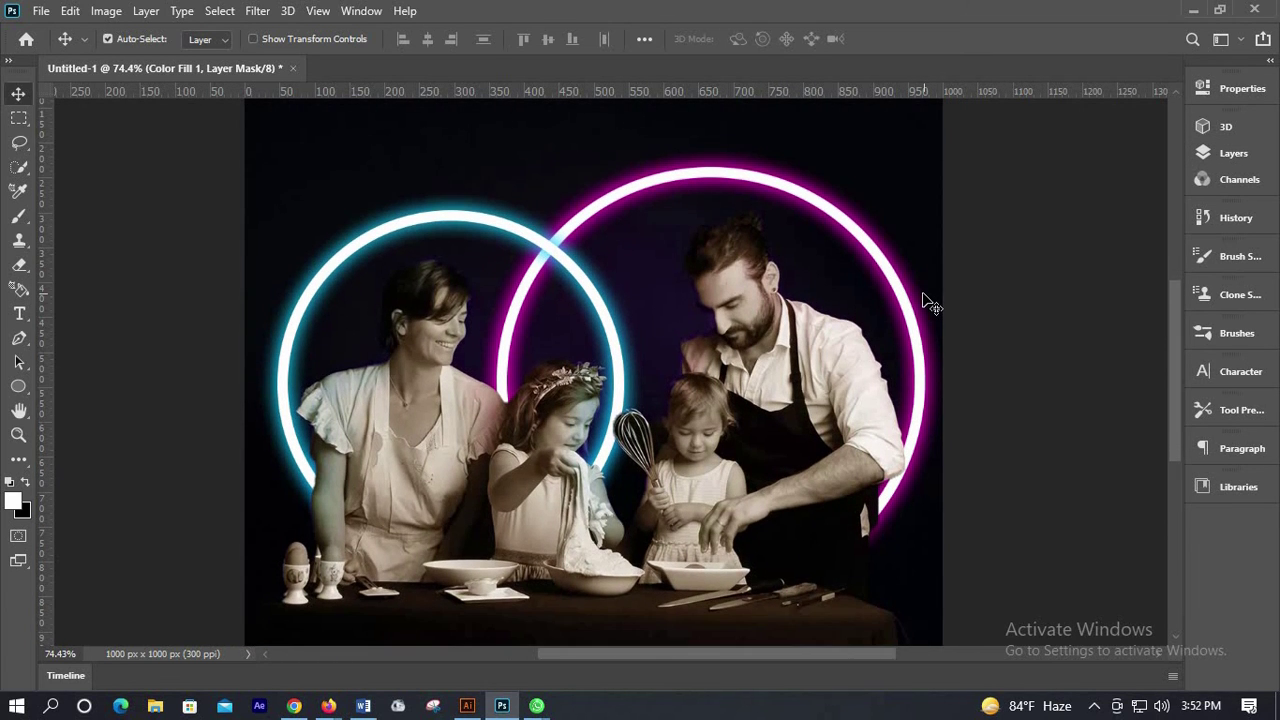
# - Group all layers from Color Fill 2 down to Hue/Saturation 2, leaving the original photo layer outside the group
pyautogui.click(1236, 158)
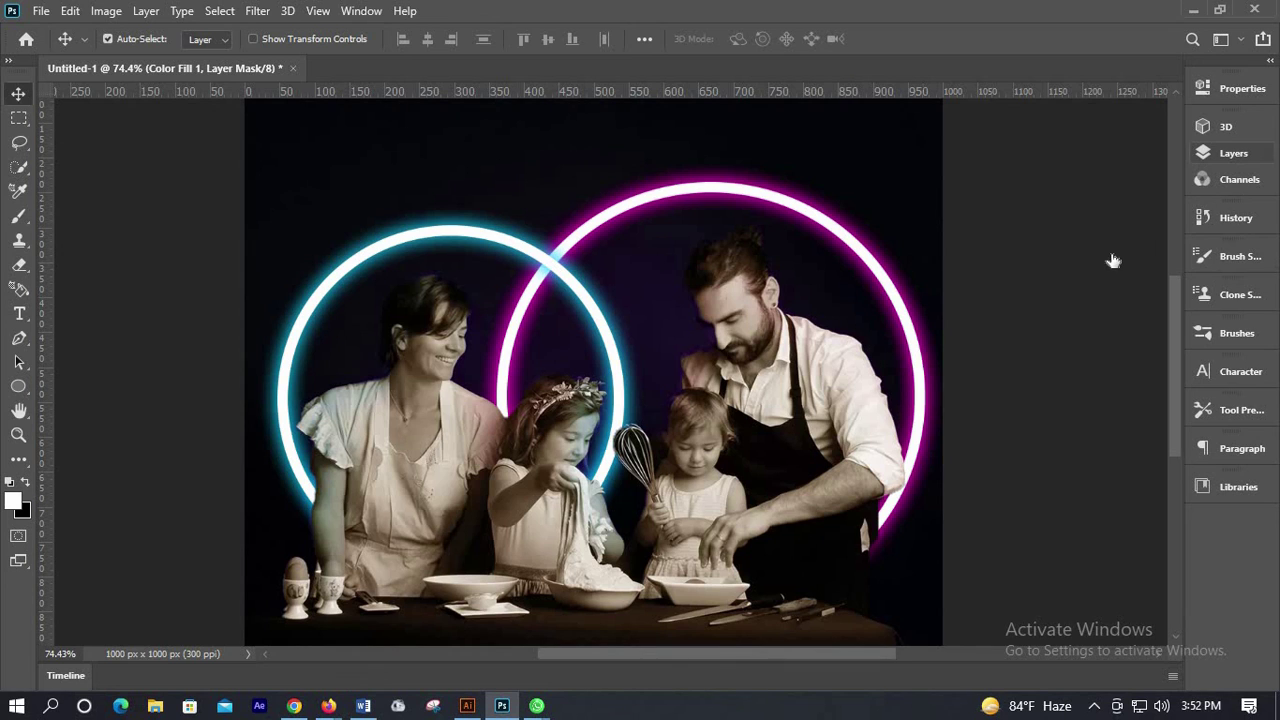
pyautogui.hotkey('alt', ']')
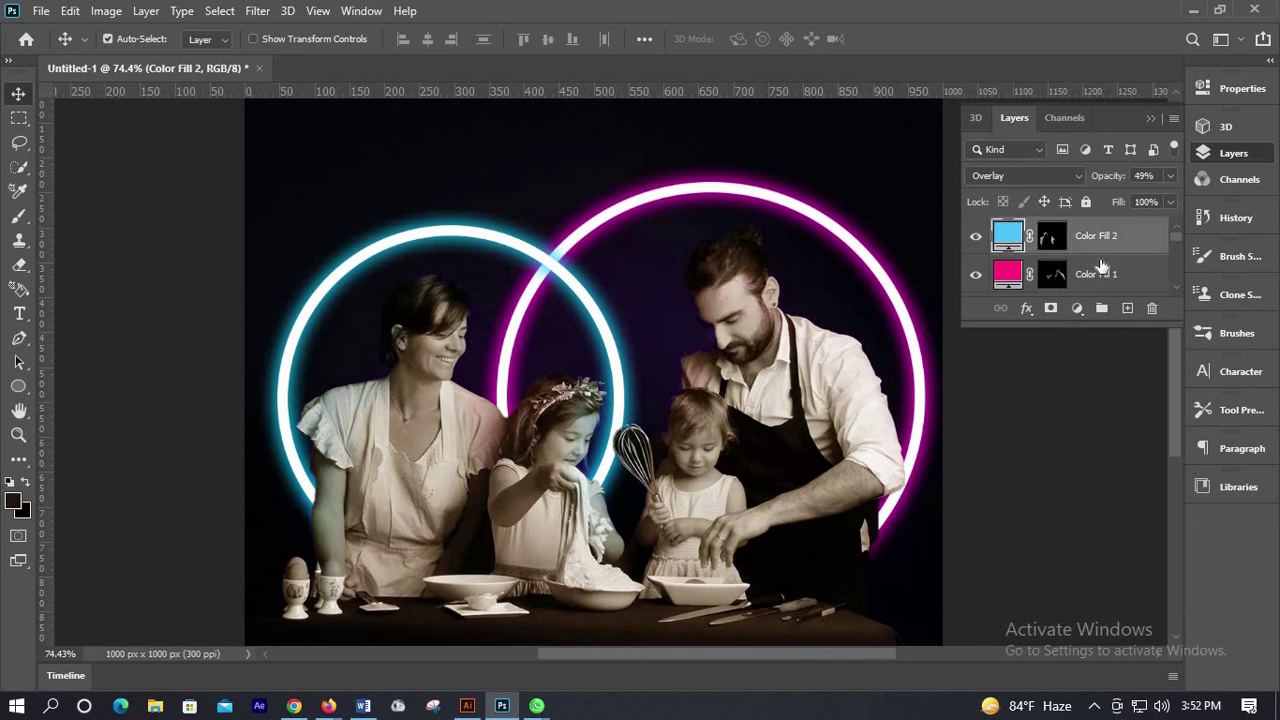
pyautogui.scroll(-1, 1100, 266)
pyautogui.scroll(-1, 1103, 267)
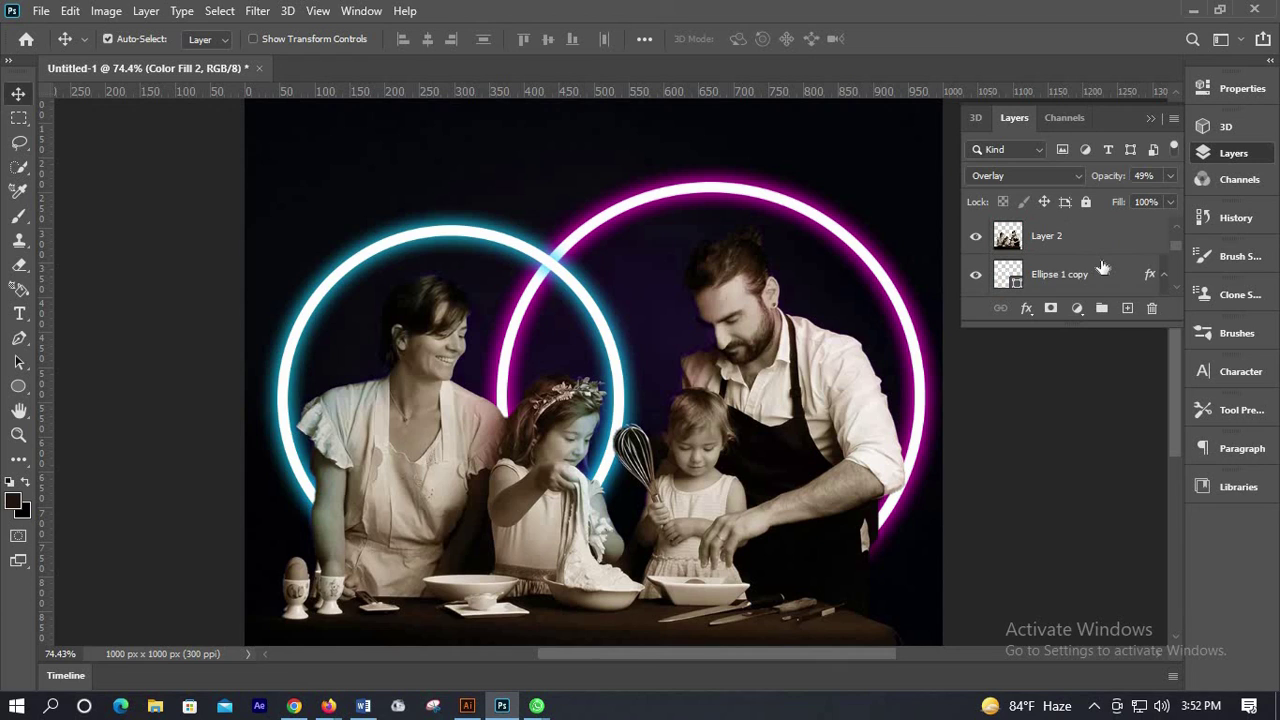
pyautogui.scroll(-1, 1103, 266)
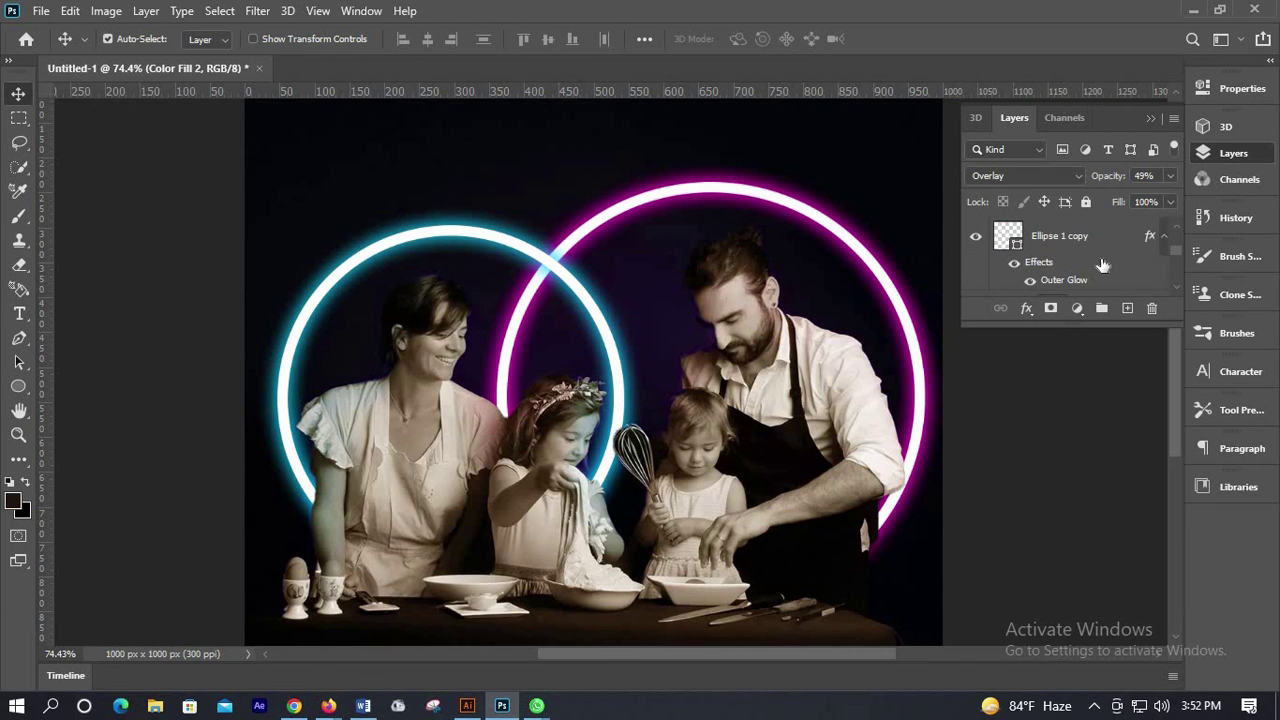
pyautogui.scroll(-3, 1103, 265)
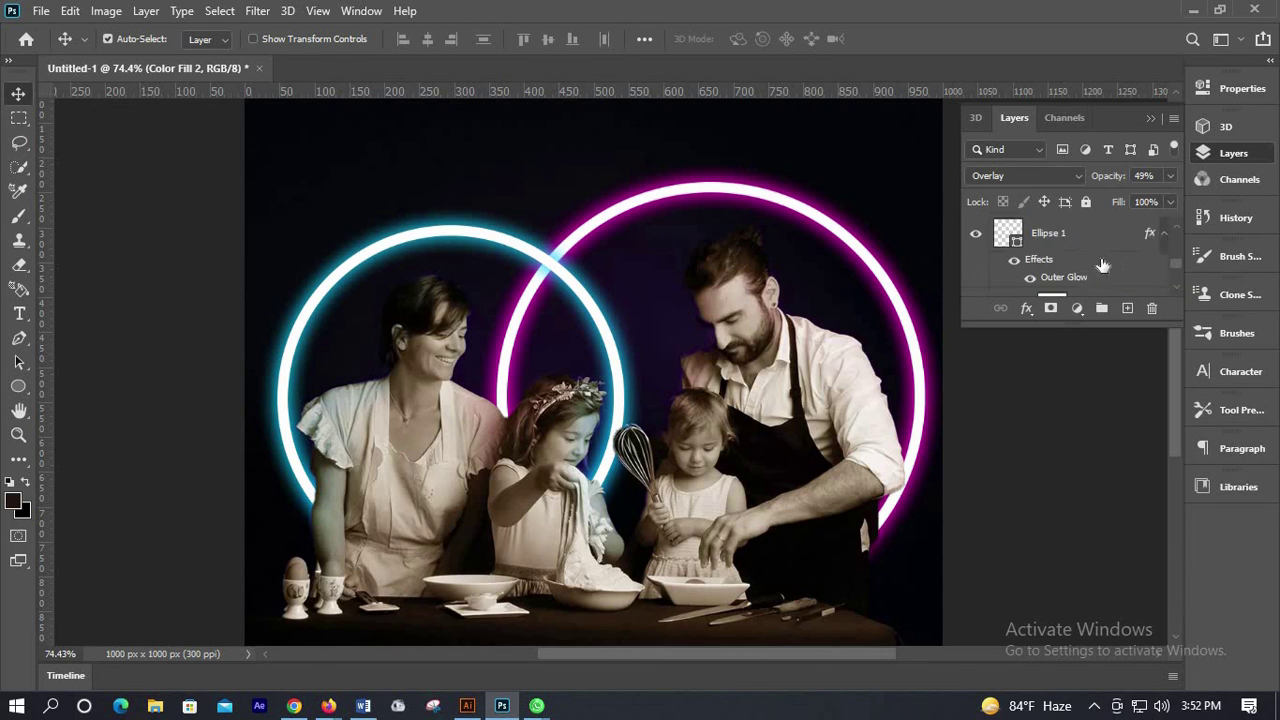
pyautogui.scroll(-3, 1103, 265)
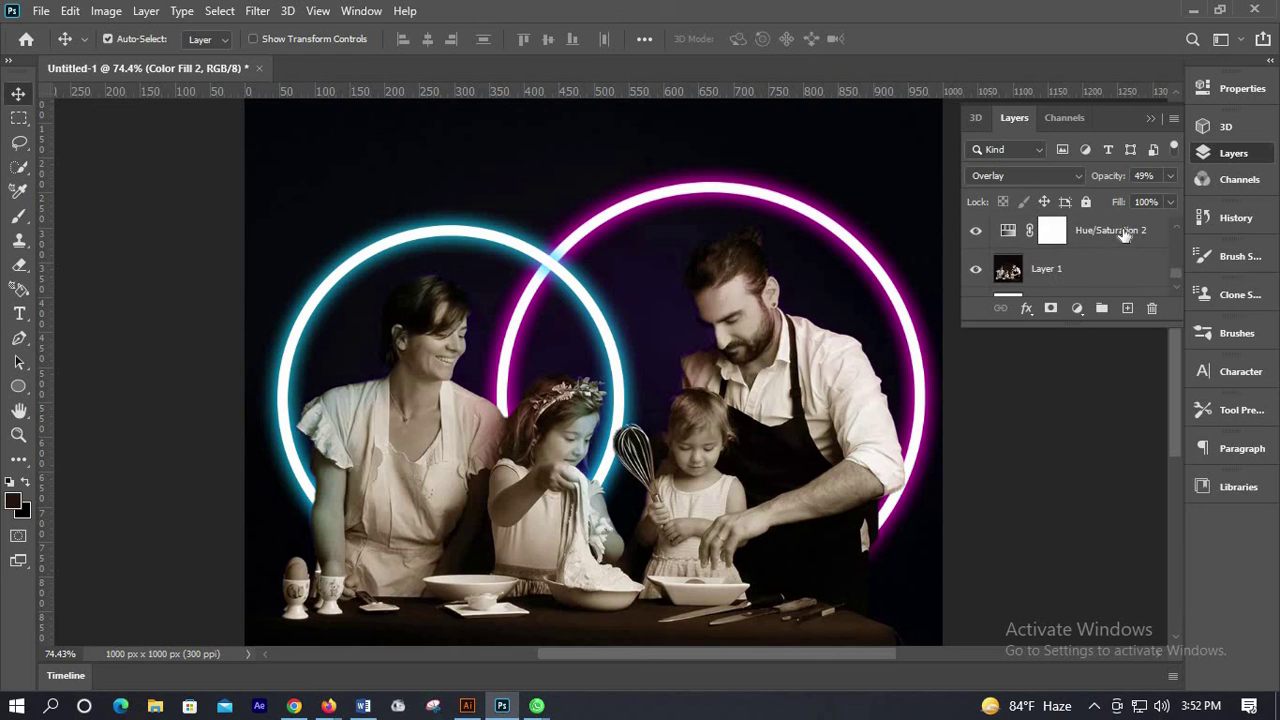
pyautogui.keyDown('shift'); pyautogui.click(1112, 232); pyautogui.keyUp('shift')
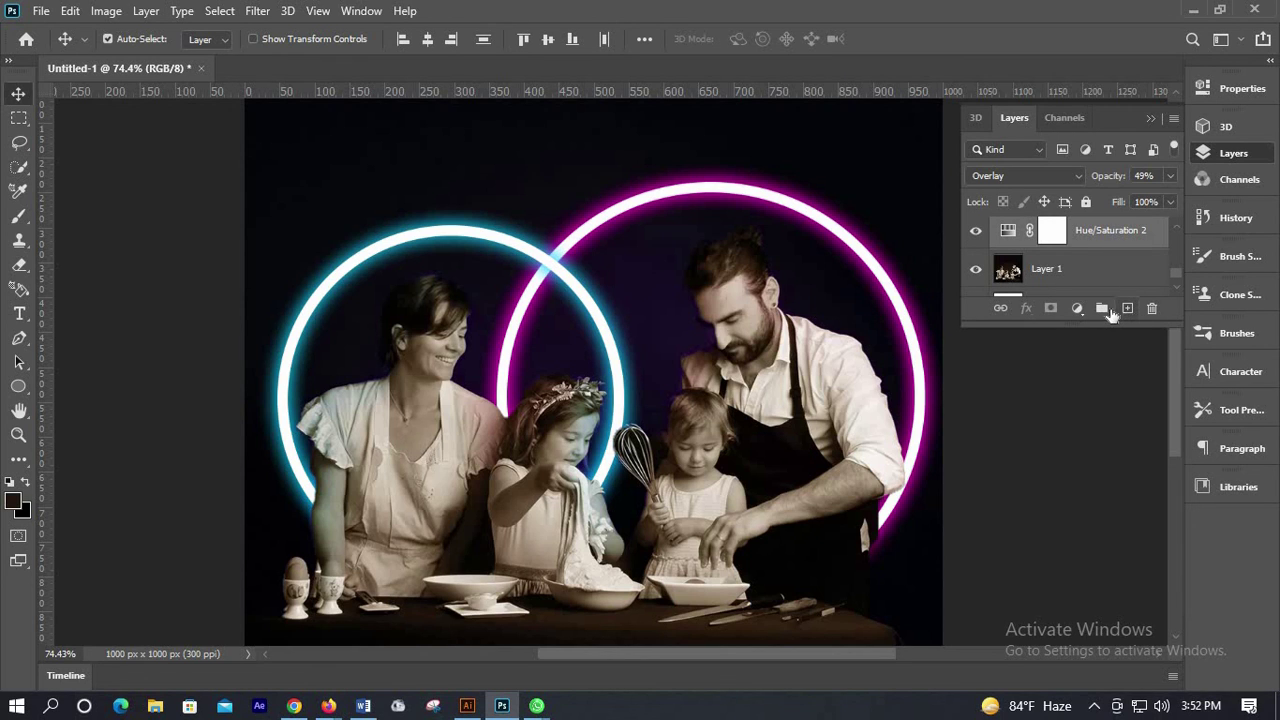
pyautogui.hotkey('ctrl', 'g')
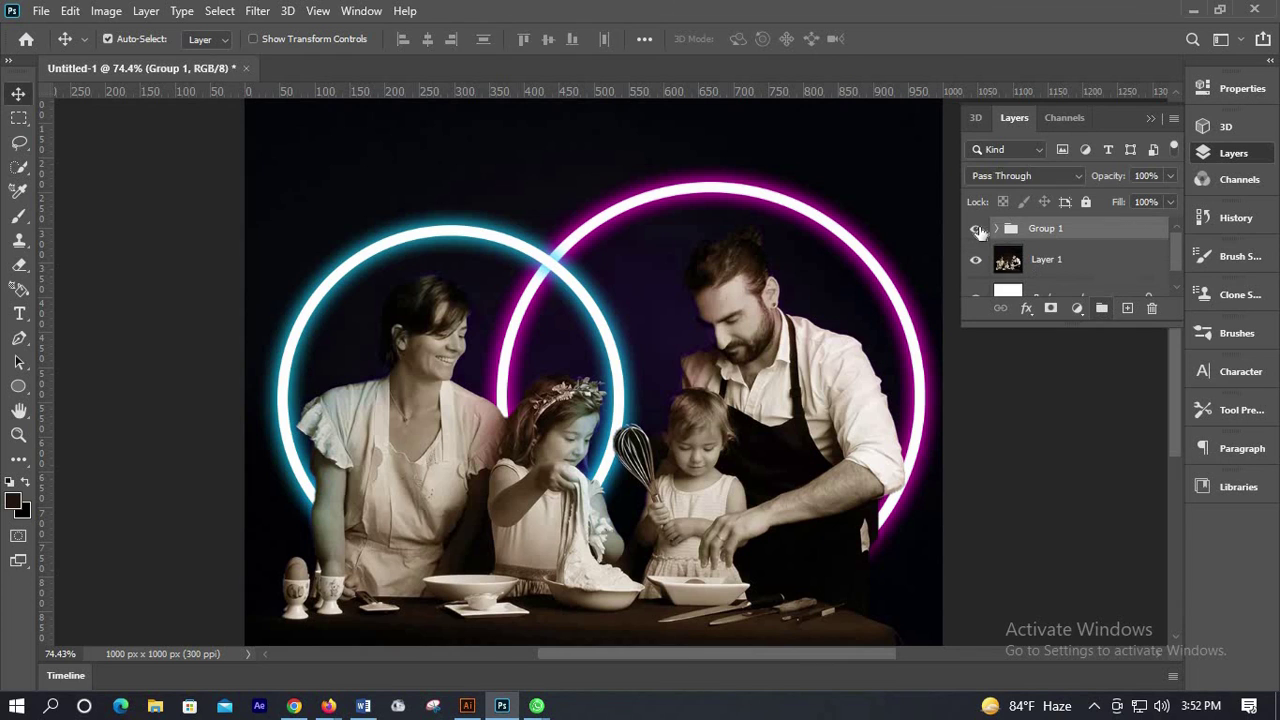
# - Compare the neon composition with the original photo by repeatedly hiding and showing the group of effect layers
pyautogui.click(976, 231)
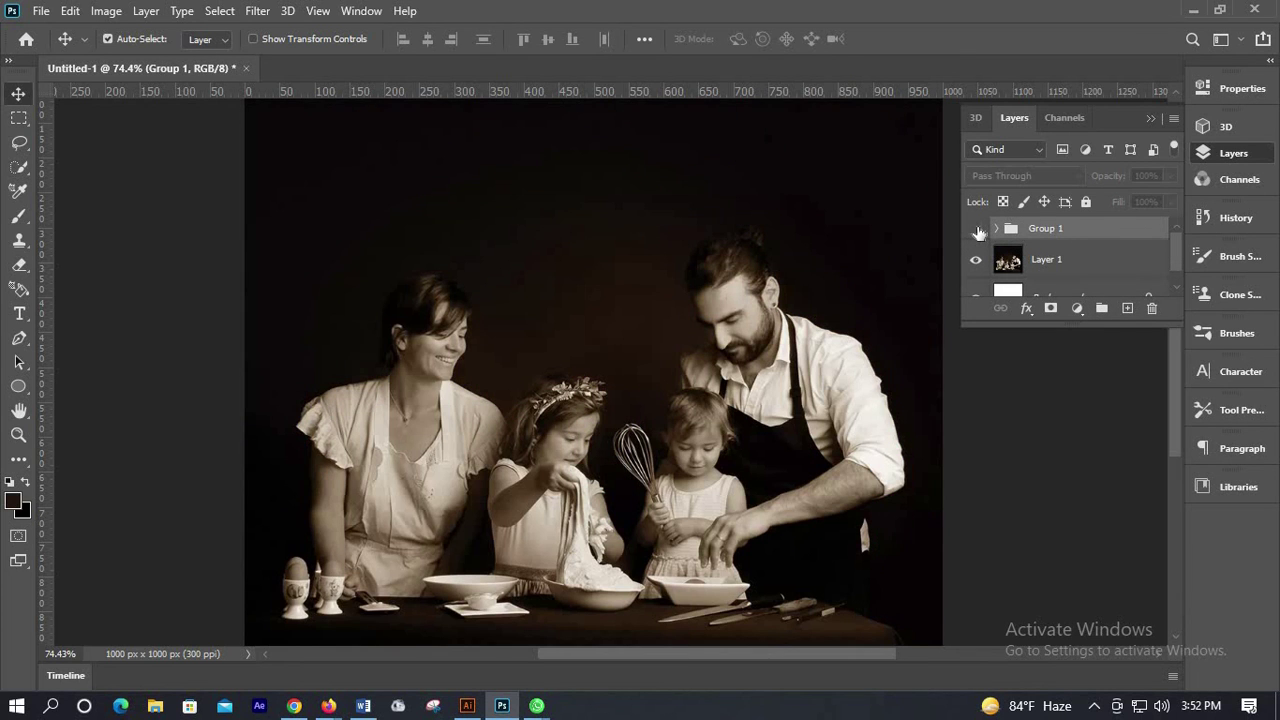
pyautogui.click(977, 231)
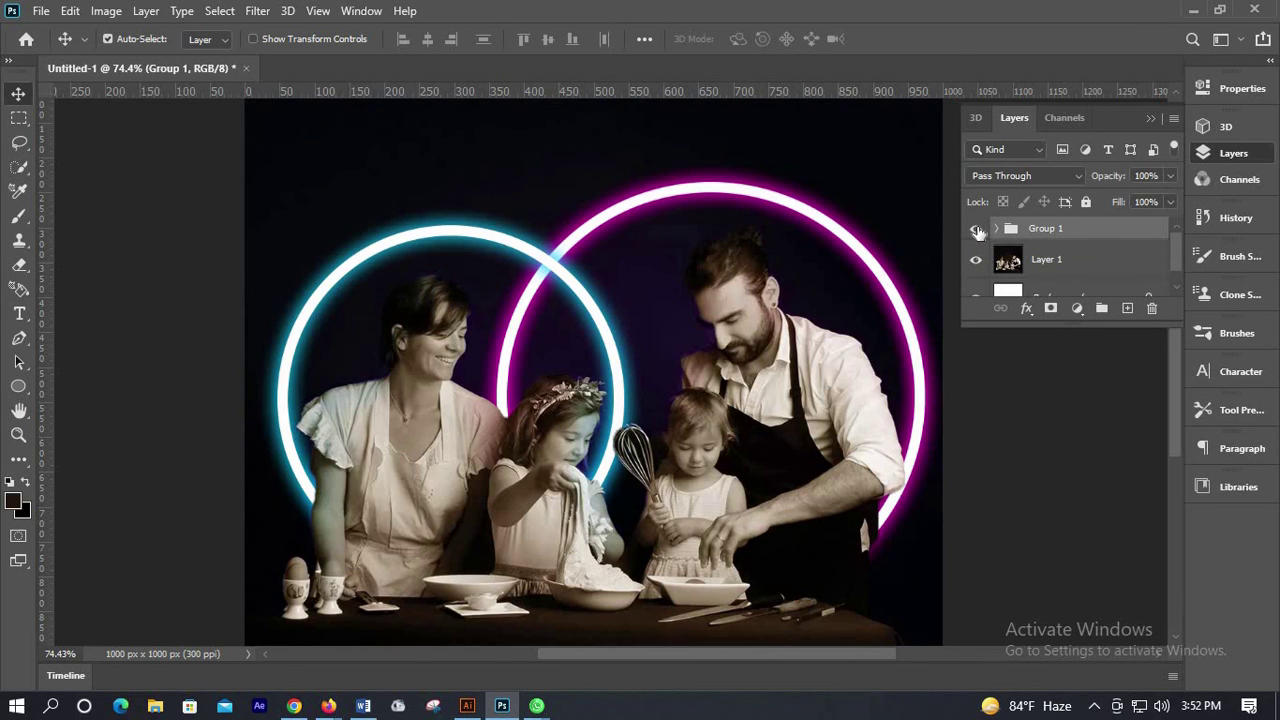
pyautogui.click(977, 231)
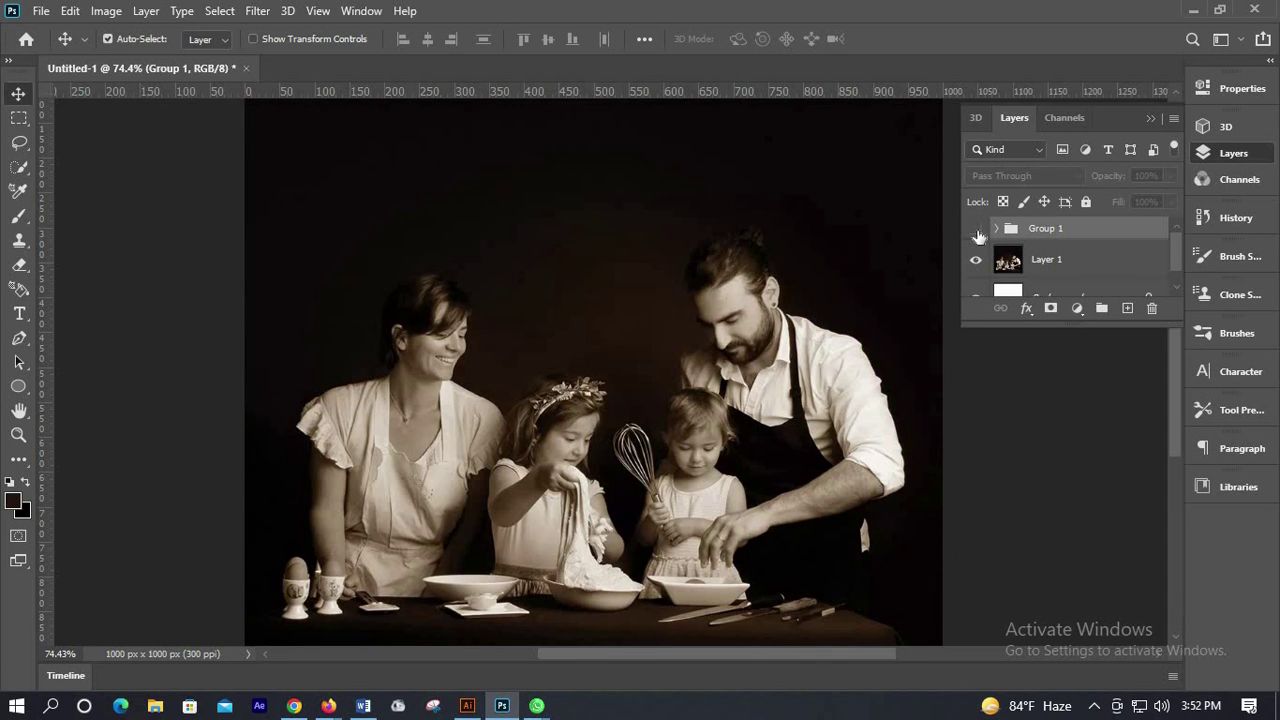
pyautogui.click(977, 231)
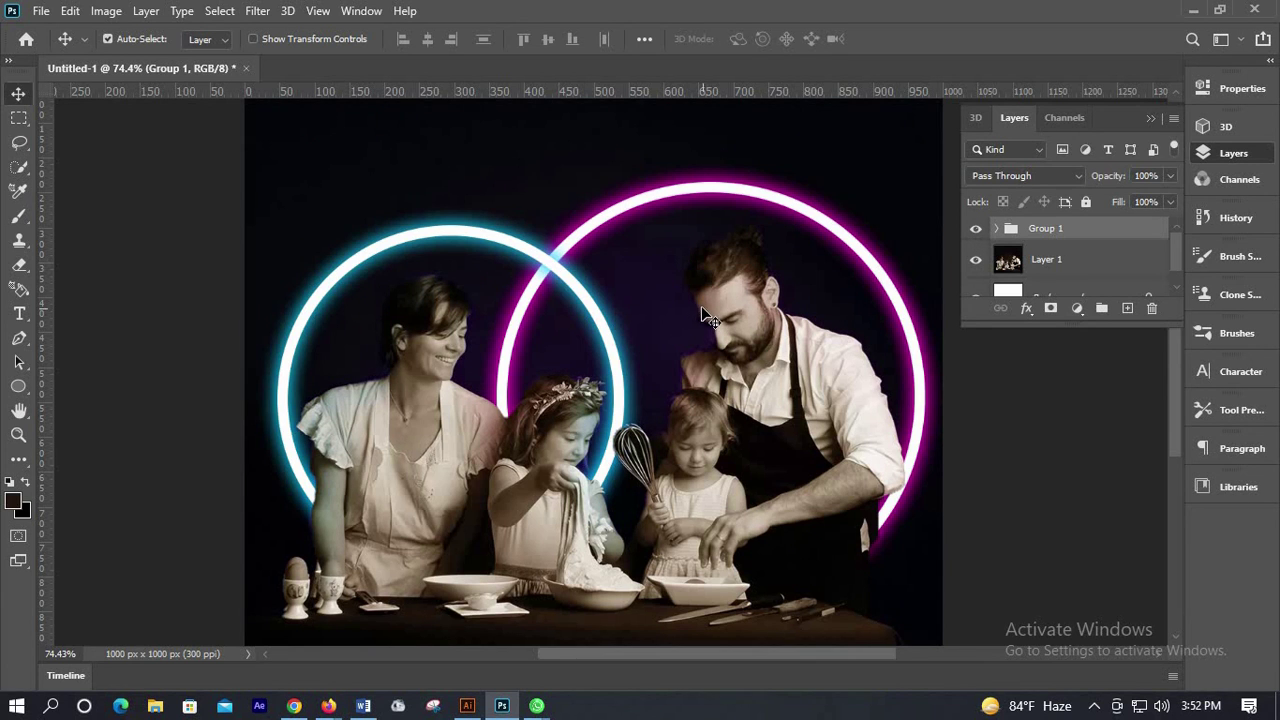
pyautogui.scroll(5, 706, 312)
pyautogui.scroll(-4, 712, 303)
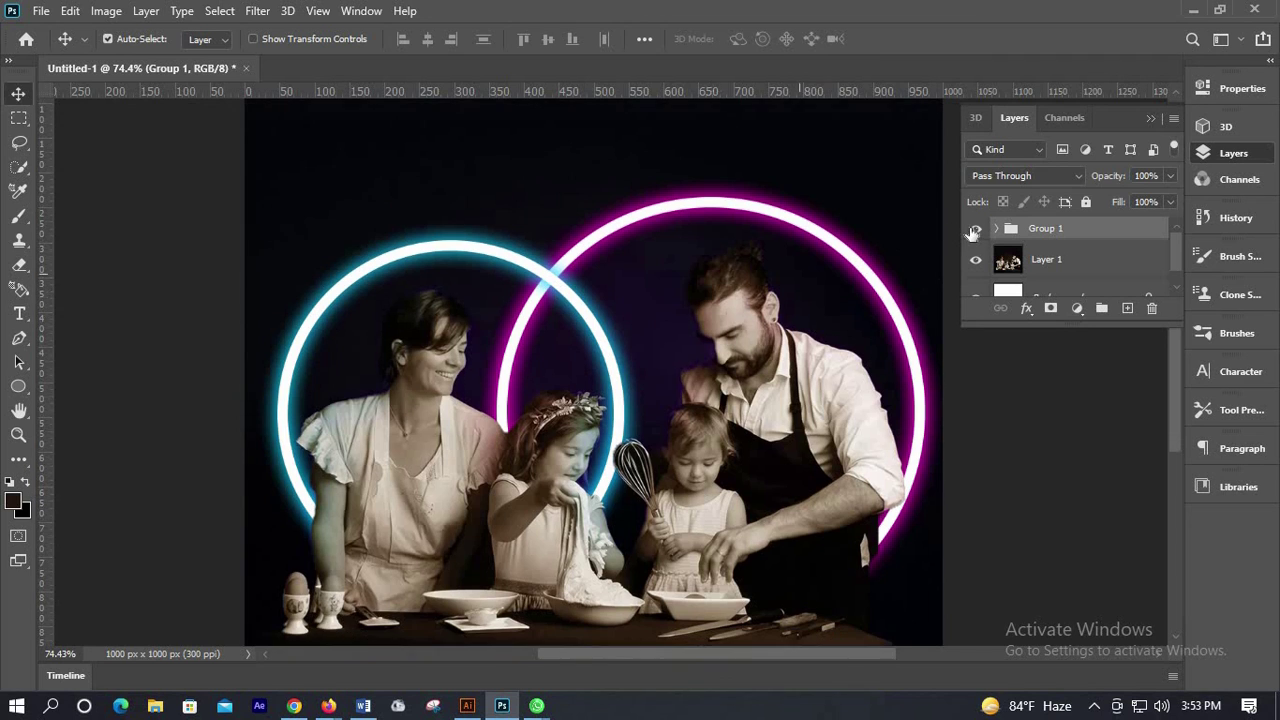
pyautogui.click(975, 232)
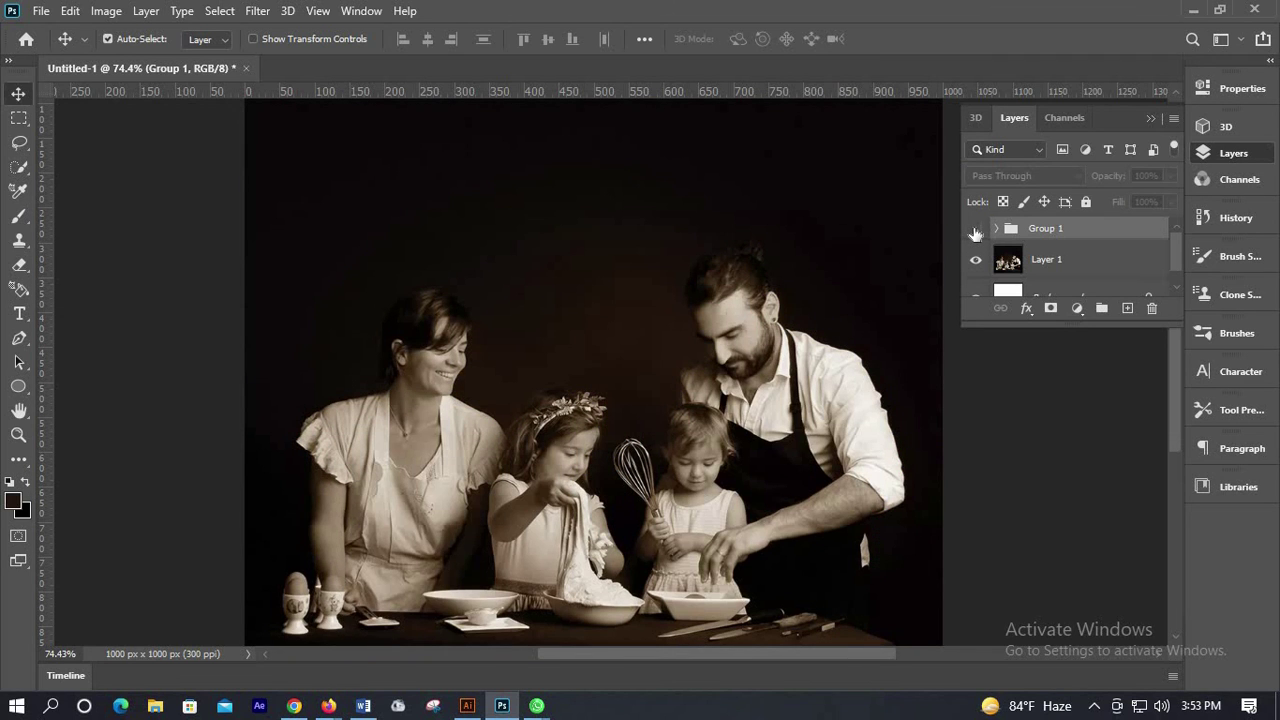
pyautogui.click(976, 232)
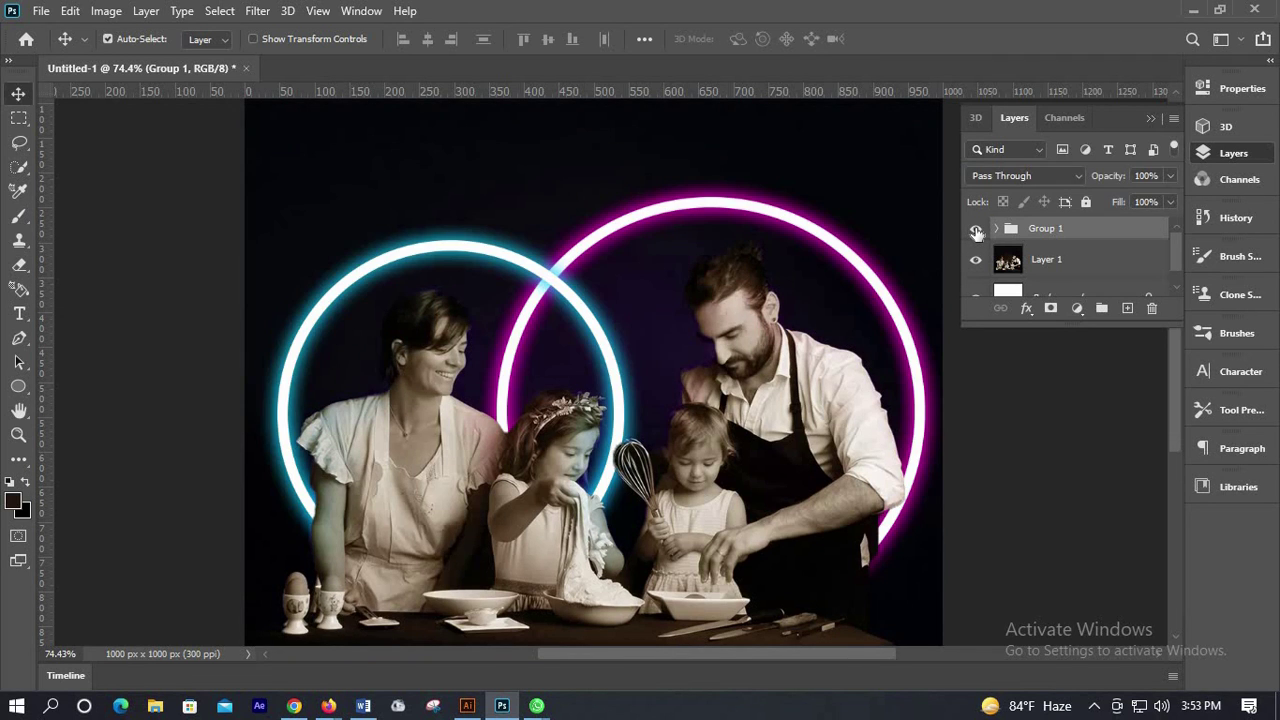